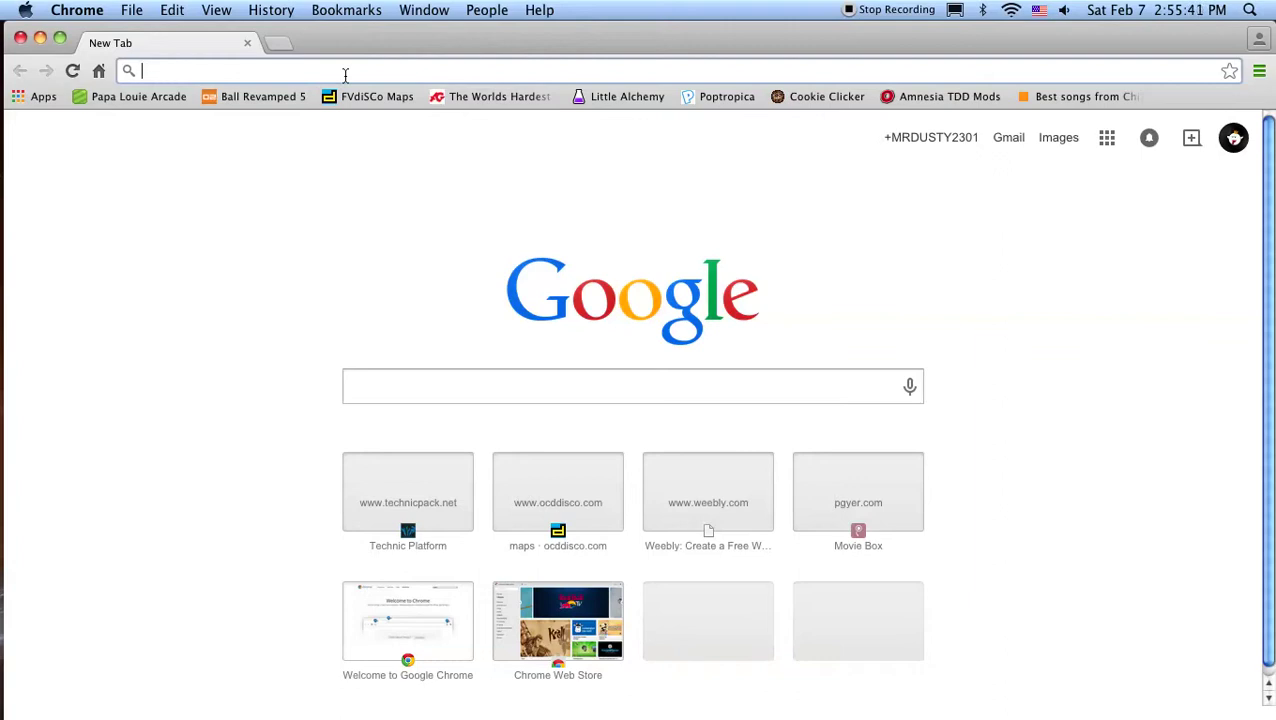
Step: Search the web for "minecraft forge downloads" and open the Minecraft Forge Downloads page at files.minecraftforge.net
type("minec")
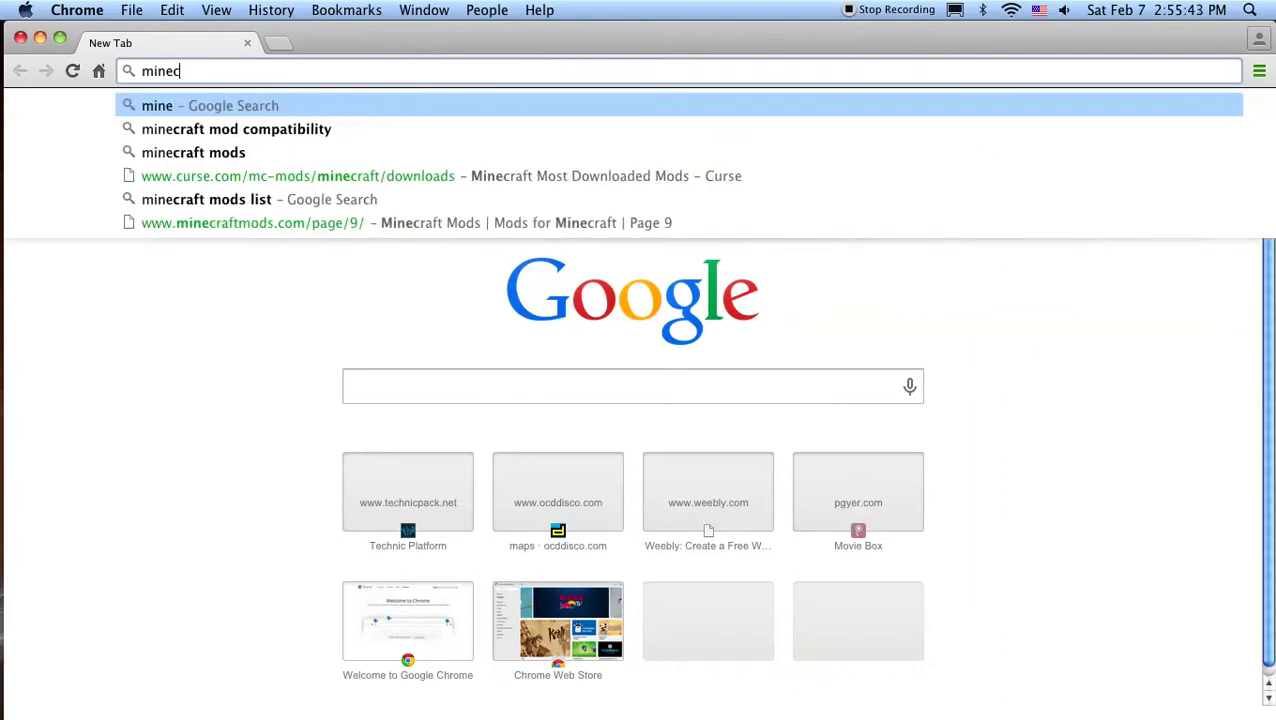
type("raft forge downloads")
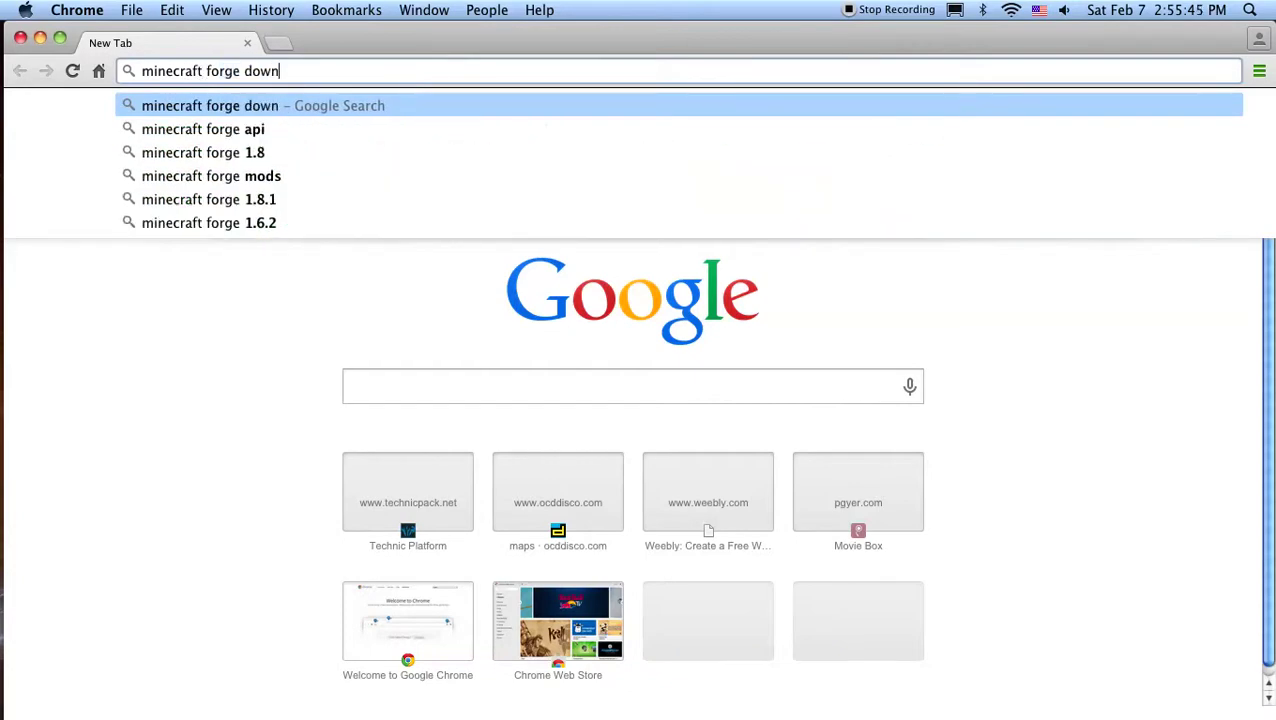
key("Return")
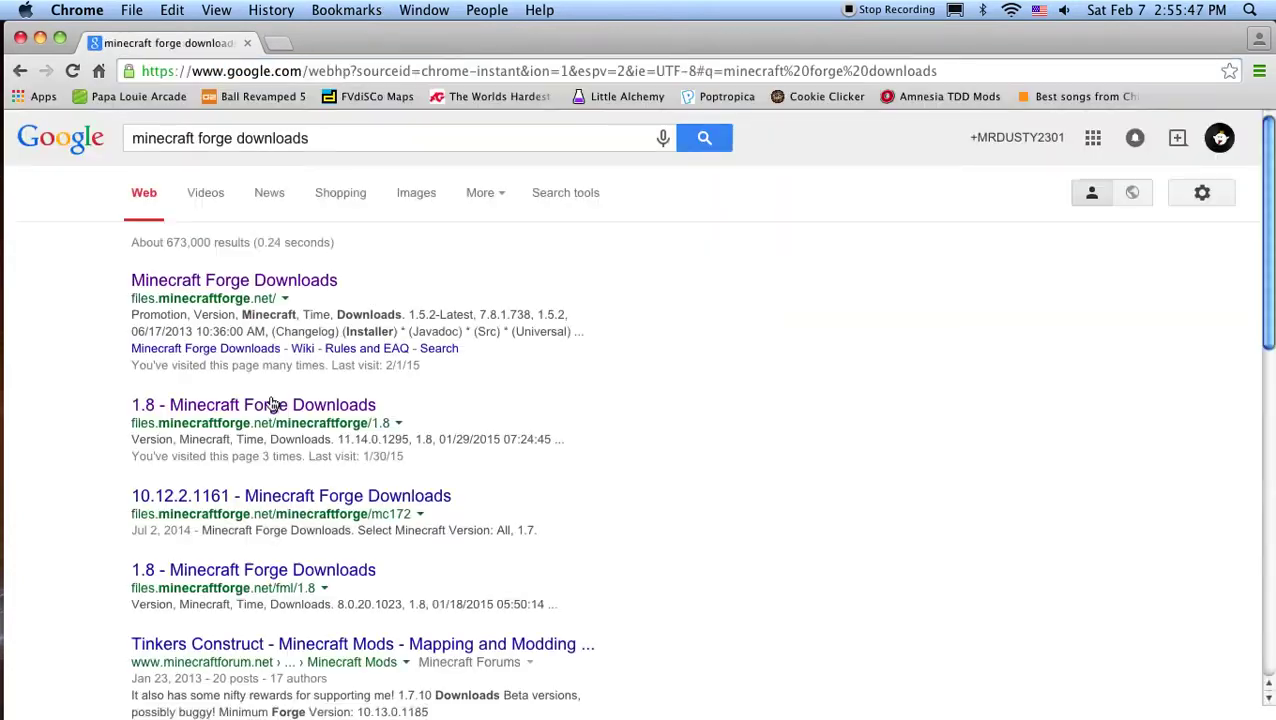
left_click(242, 286)
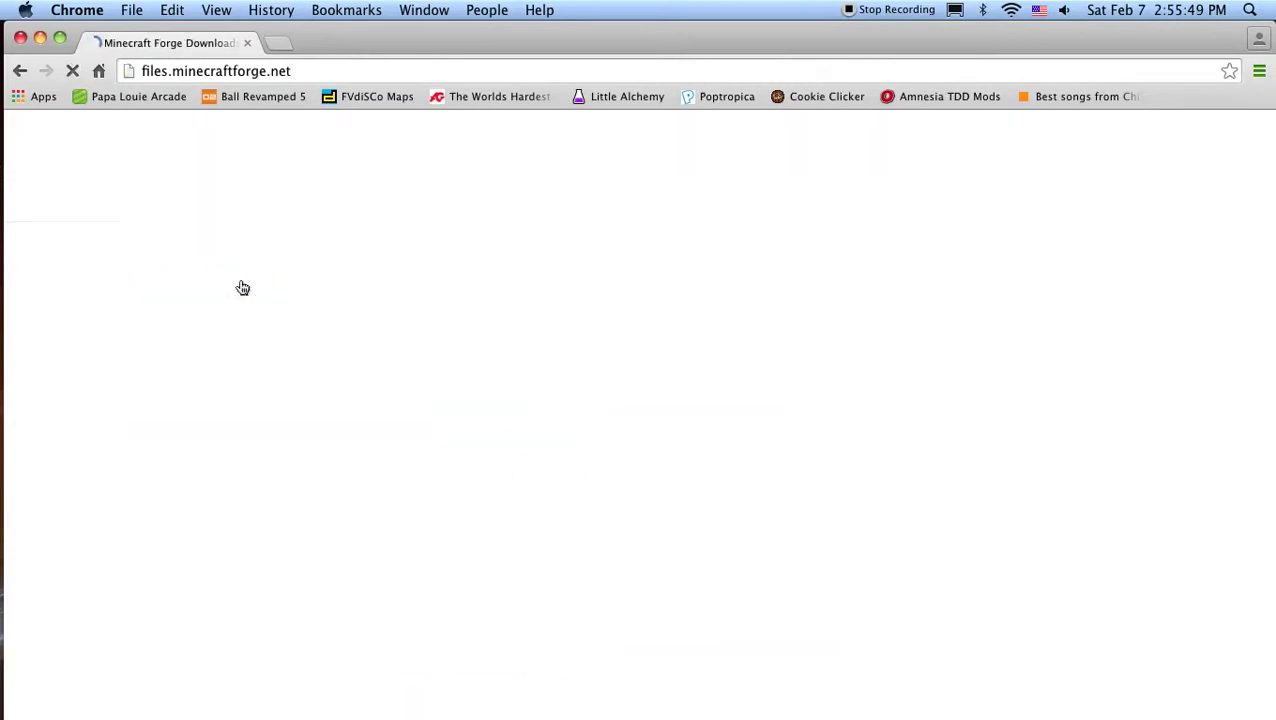
Step: Download the 1.7.10-Recommended Forge installer, skipping the AdF.ly ad and keeping the flagged jar file
scroll(248, 467, "down", 5)
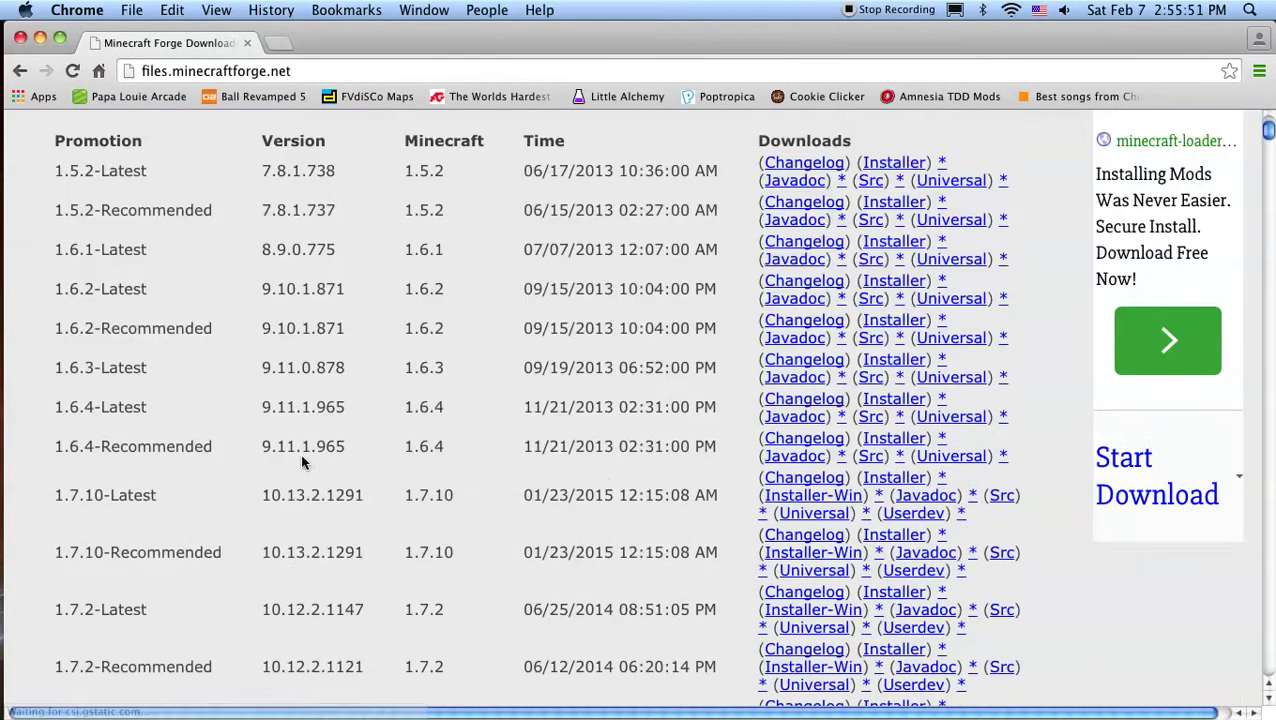
scroll(179, 358, "up", 3)
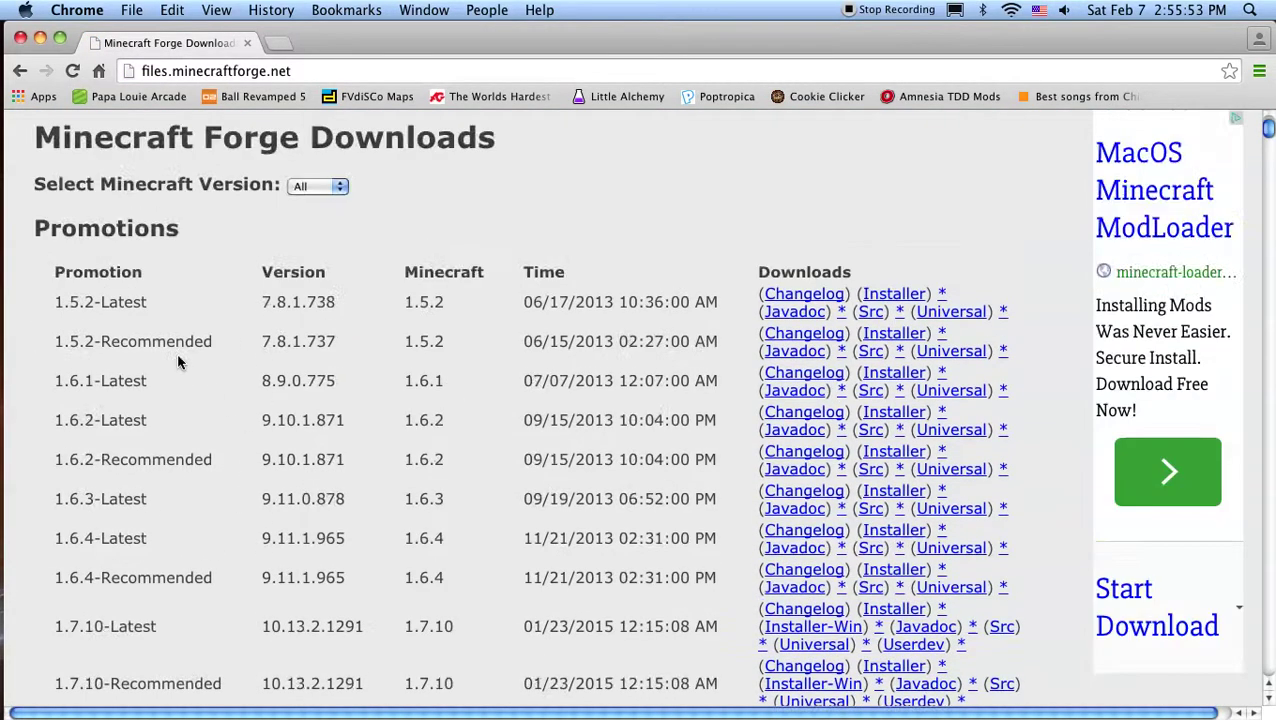
scroll(179, 358, "down", 10)
scroll(288, 450, "up", 1)
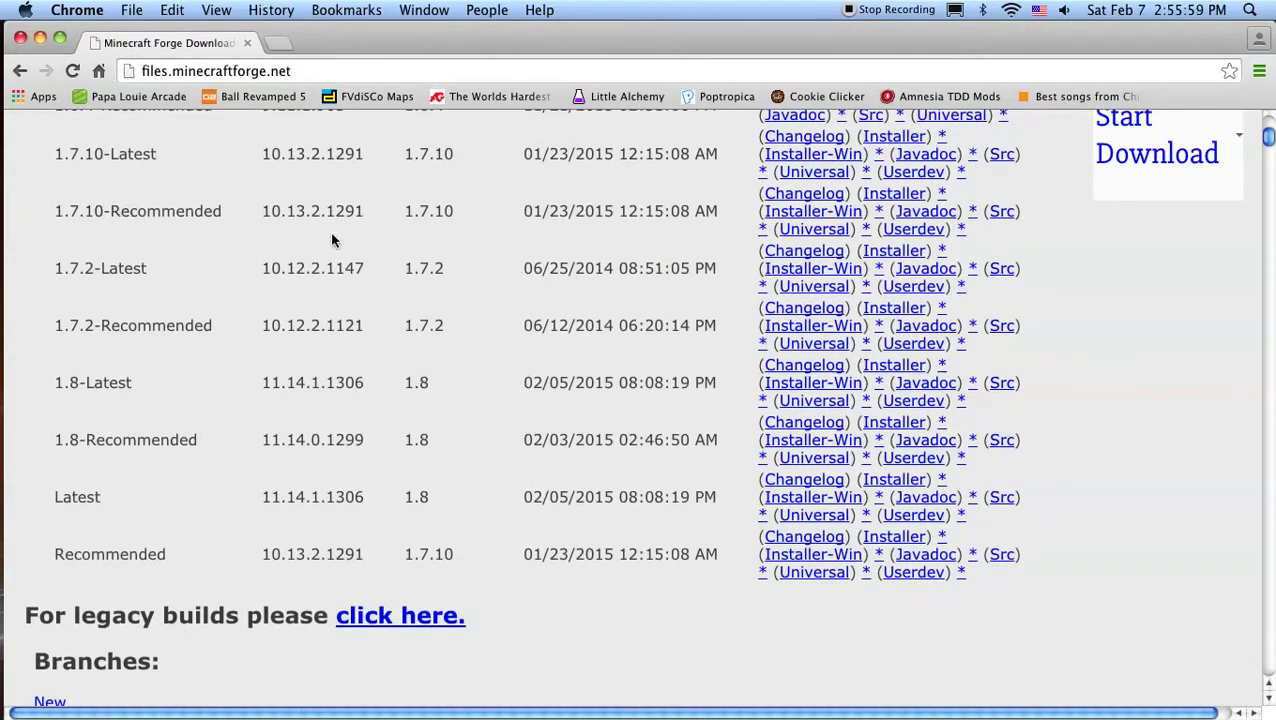
left_click(883, 199)
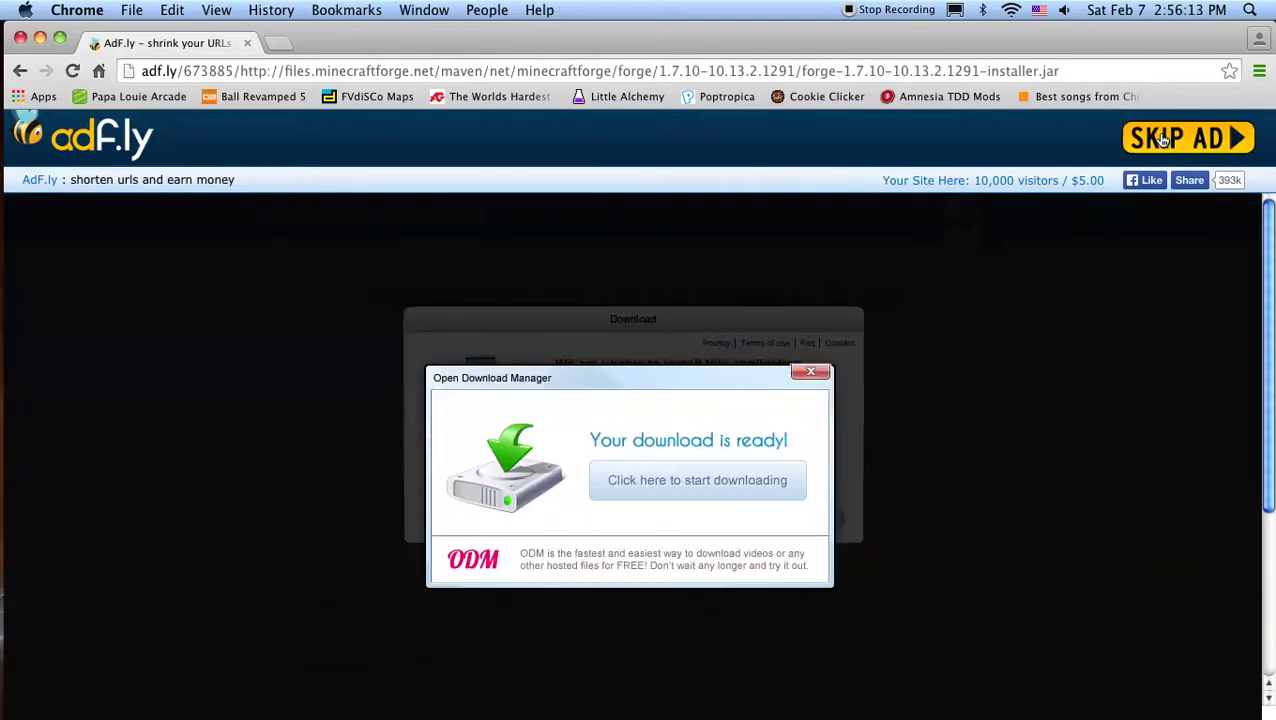
left_click(1135, 160)
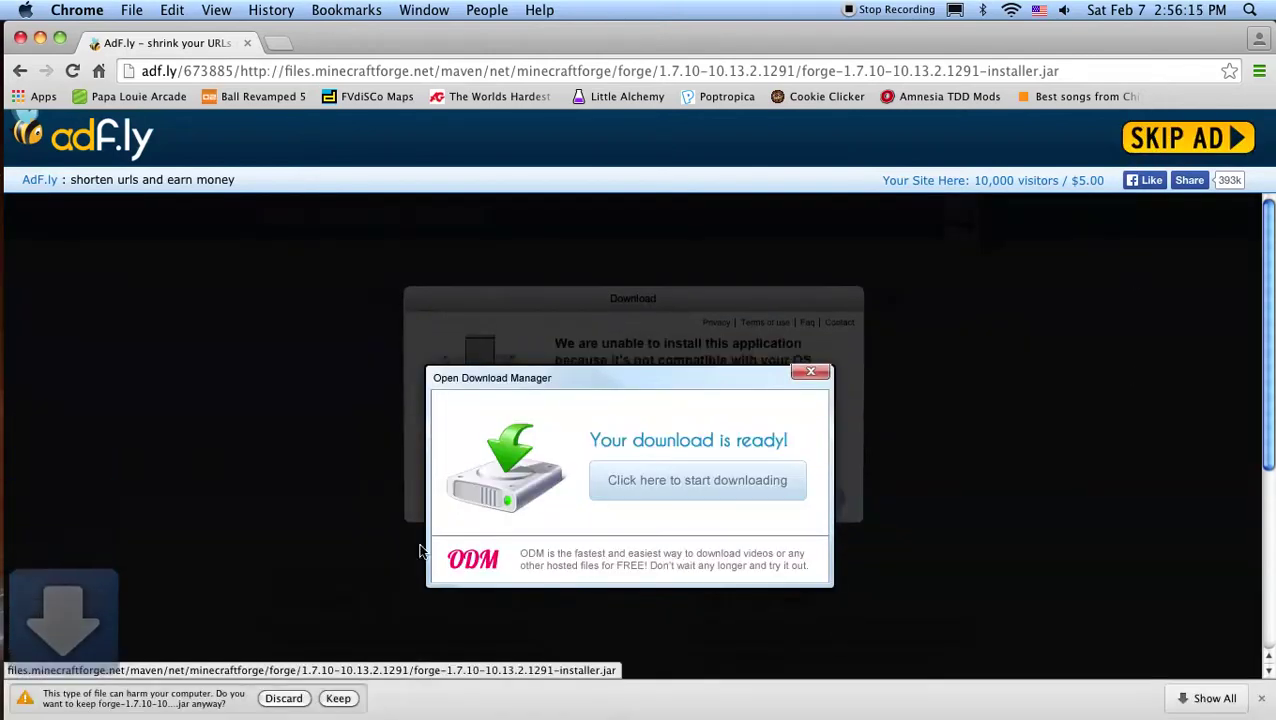
left_click(352, 695)
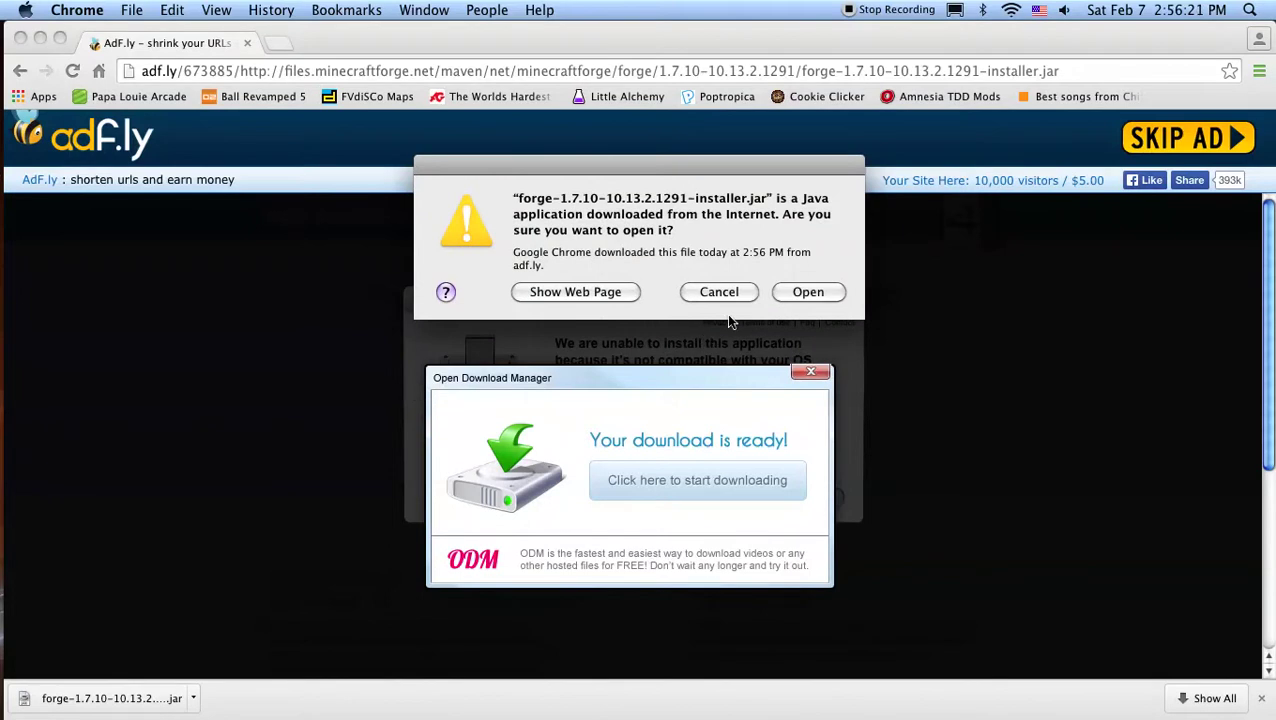
Step: Launch the downloaded Forge installer jar and move the browser window out of the way of its dialog
left_click(808, 295)
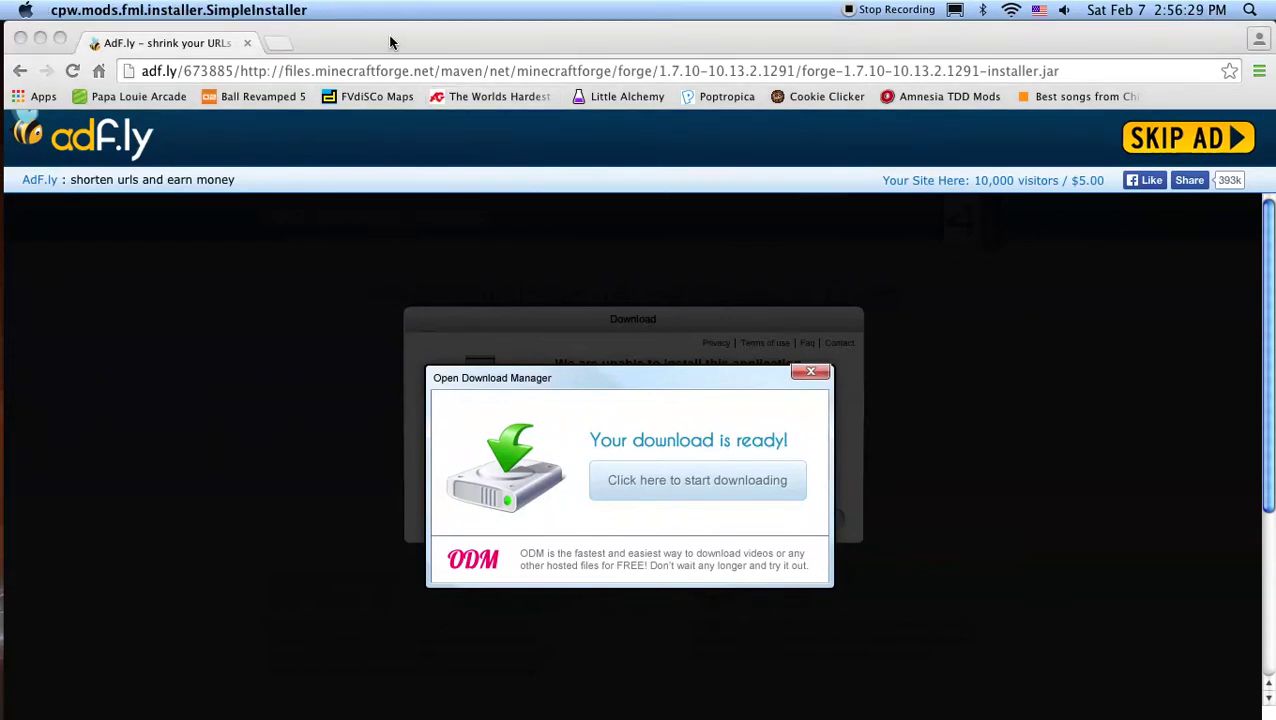
left_click_drag(390, 42, 434, 577)
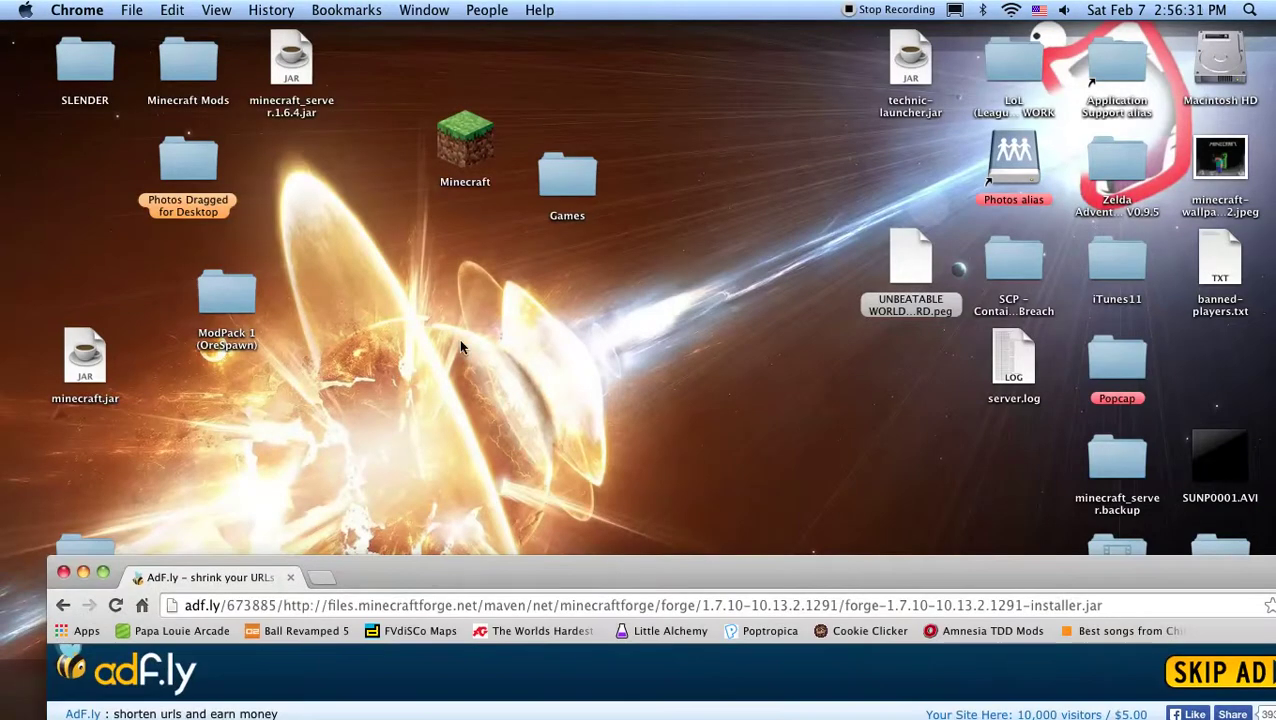
left_click(500, 258)
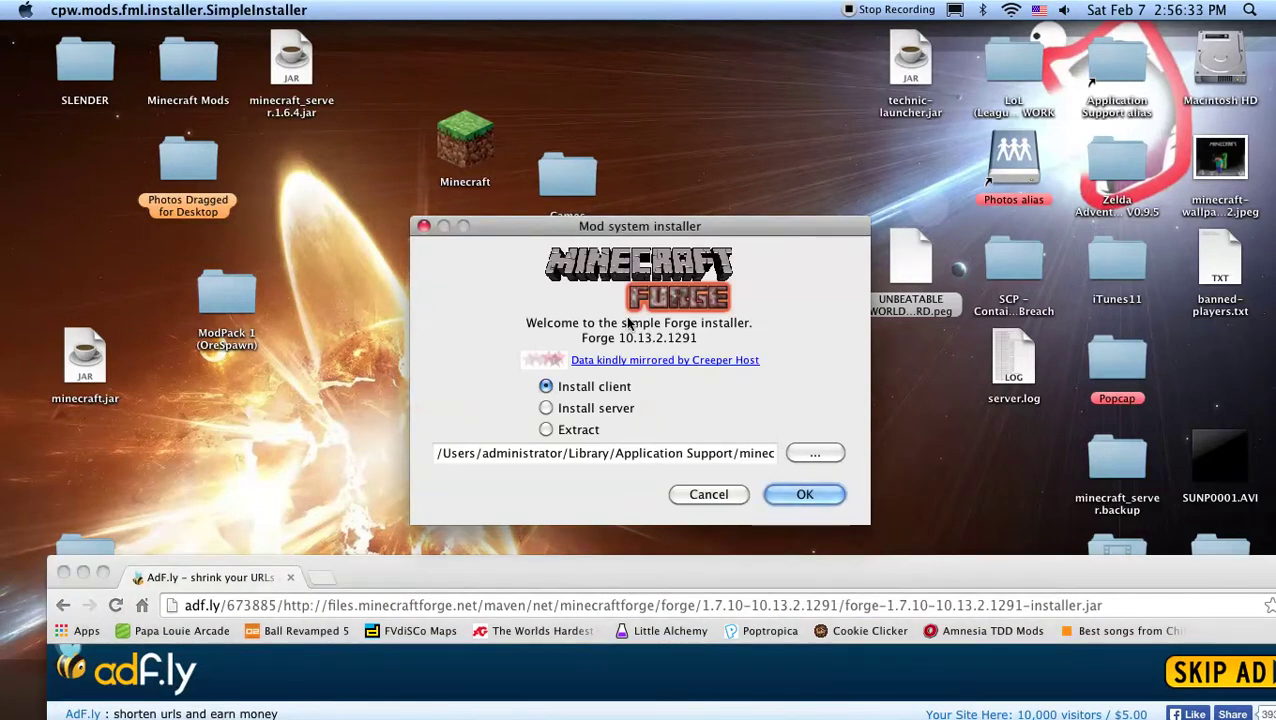
Step: Run the Forge installation with the Install client option and dismiss the completion dialog
left_click(546, 408)
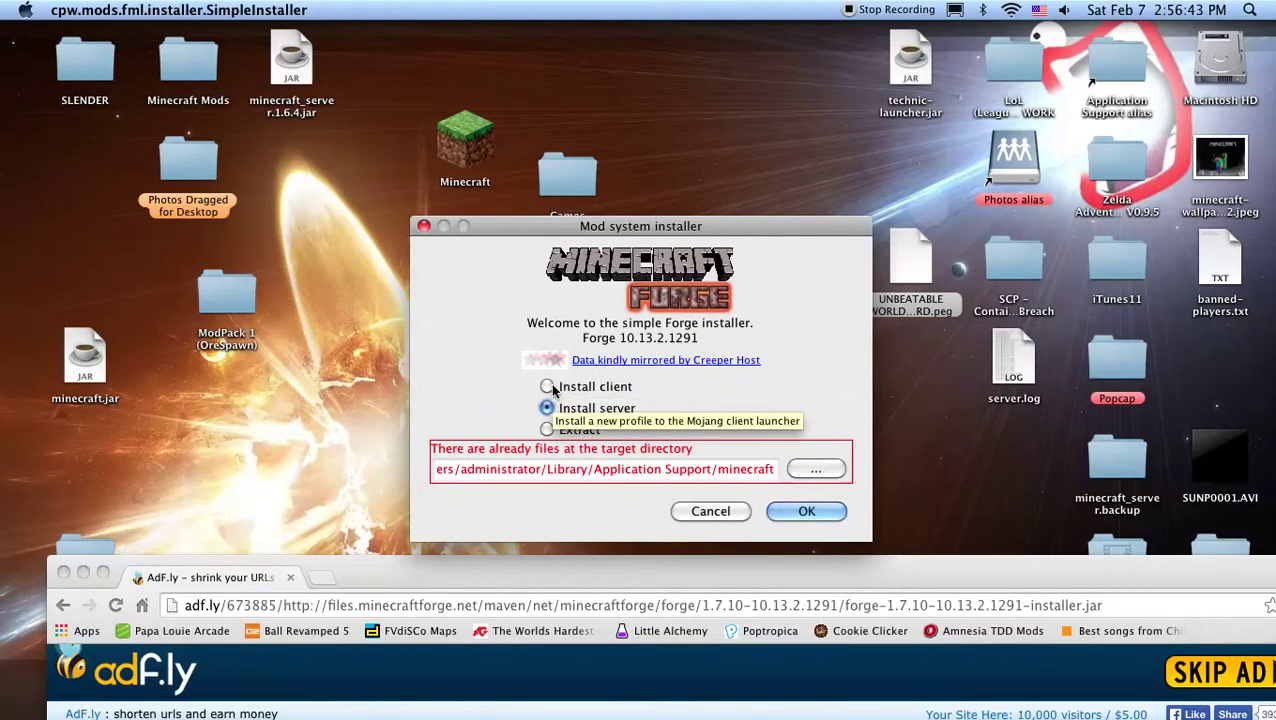
left_click(549, 388)
left_click(546, 428)
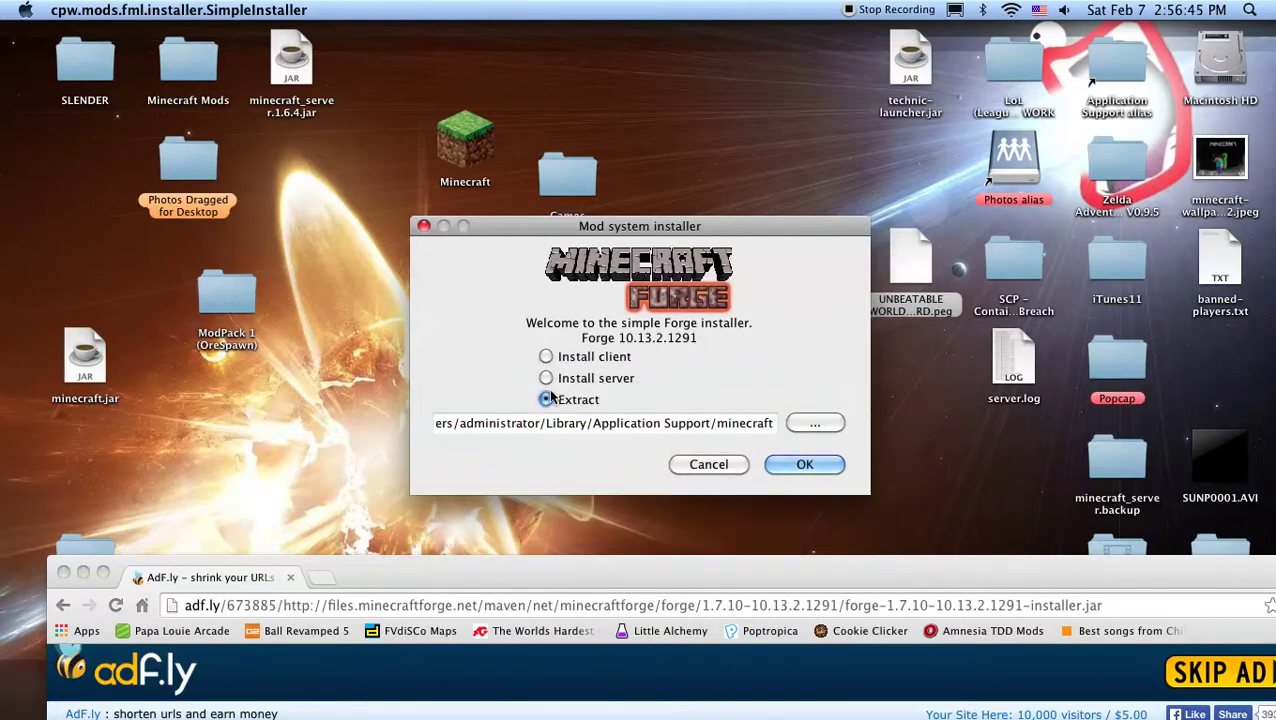
left_click(546, 360)
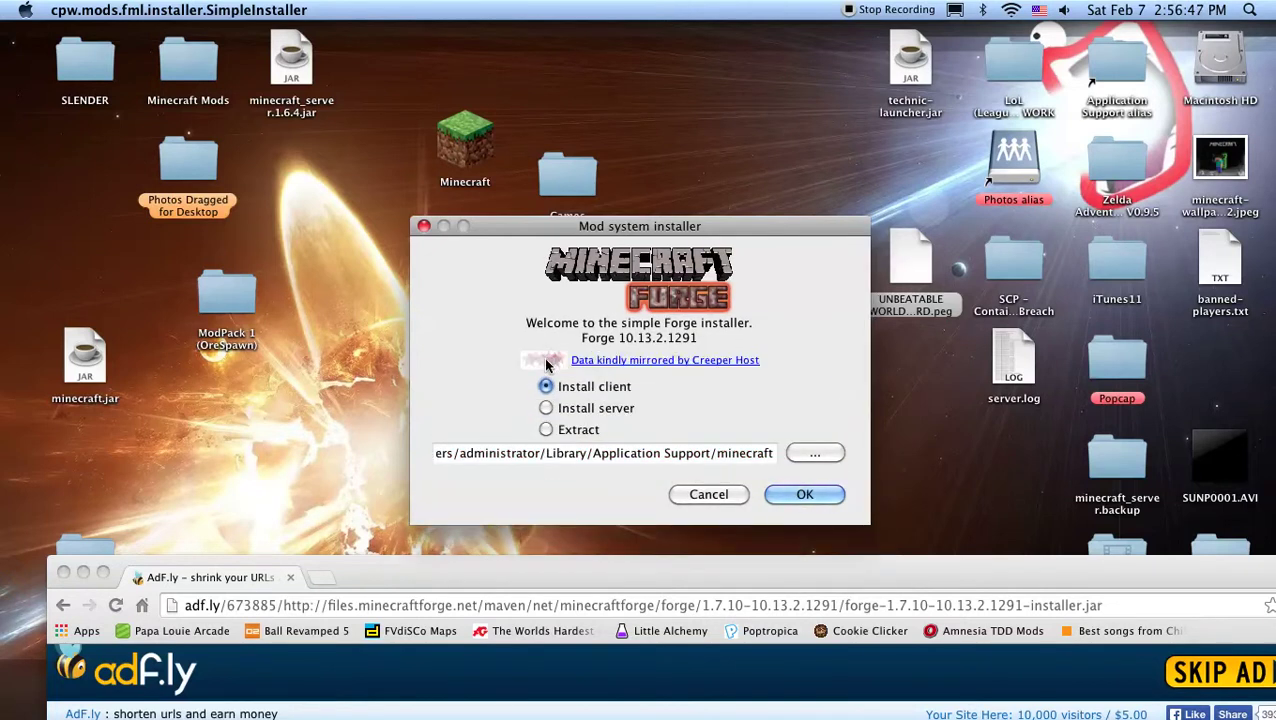
left_click(812, 495)
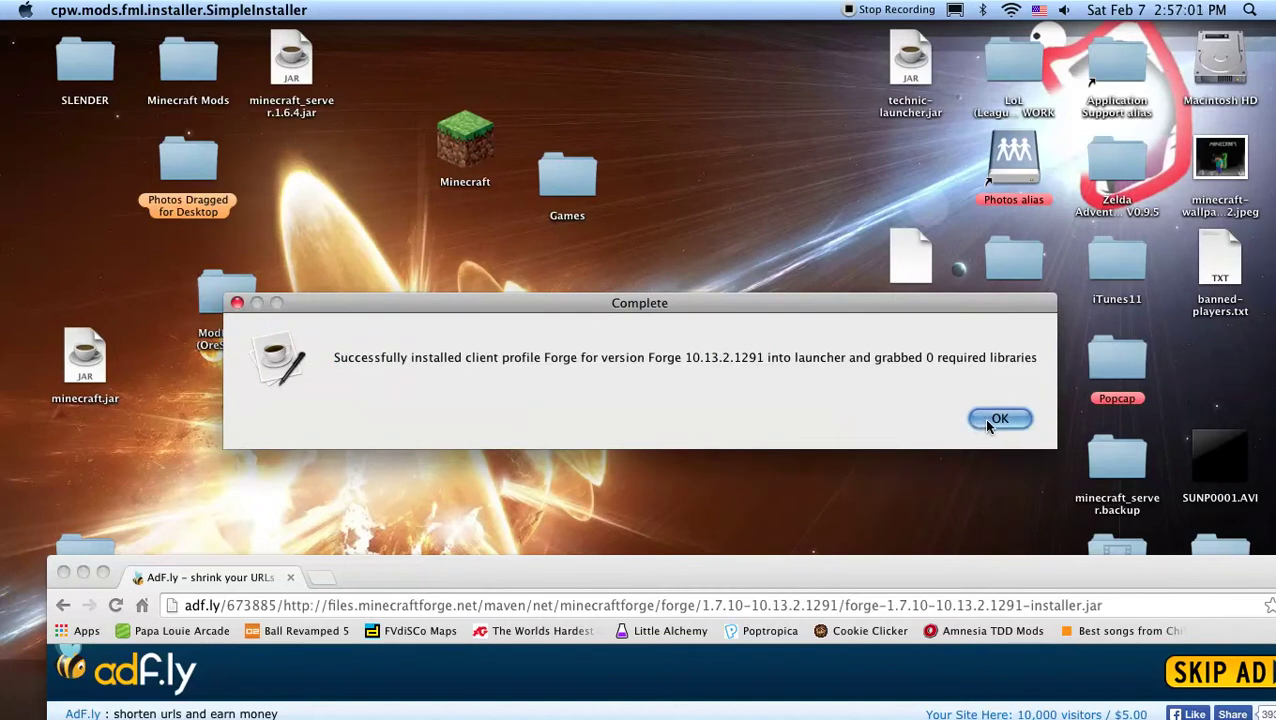
left_click(997, 420)
Step: Bring the browser window back into place and search the web for "mutant creatures mod 1.7.10 minecraft io"
left_click_drag(856, 582, 805, 7)
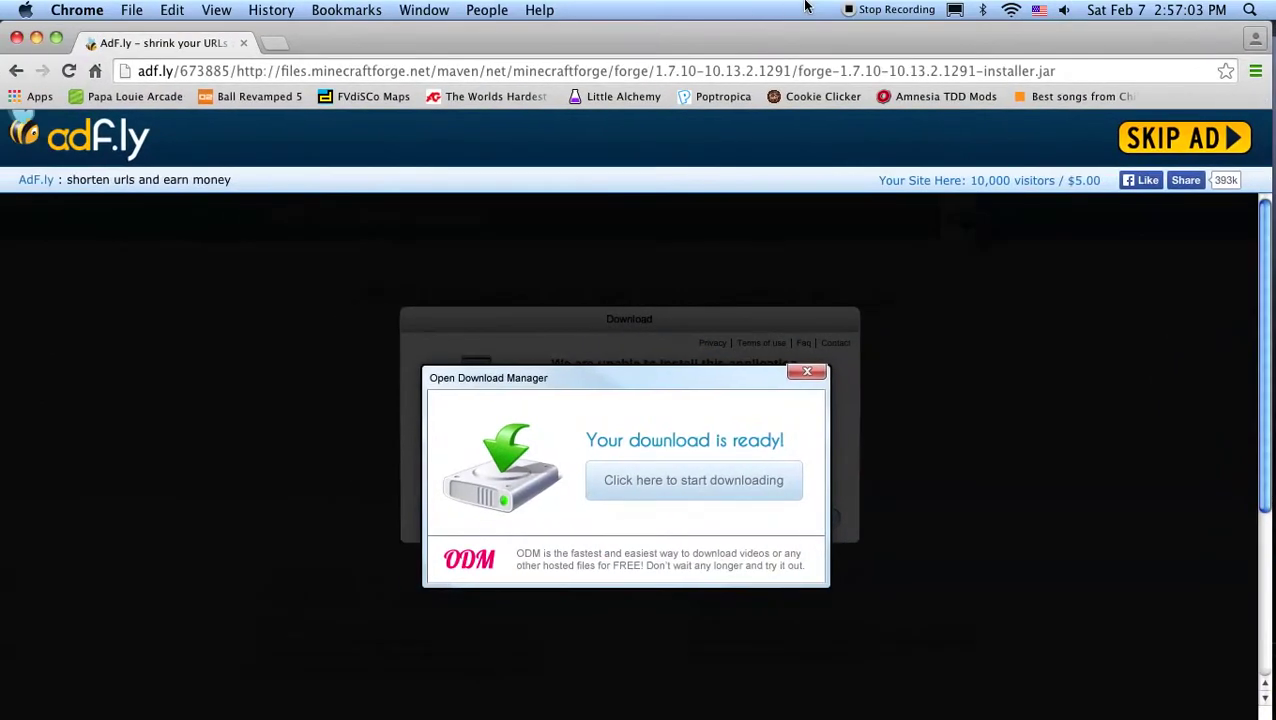
triple_click(380, 80)
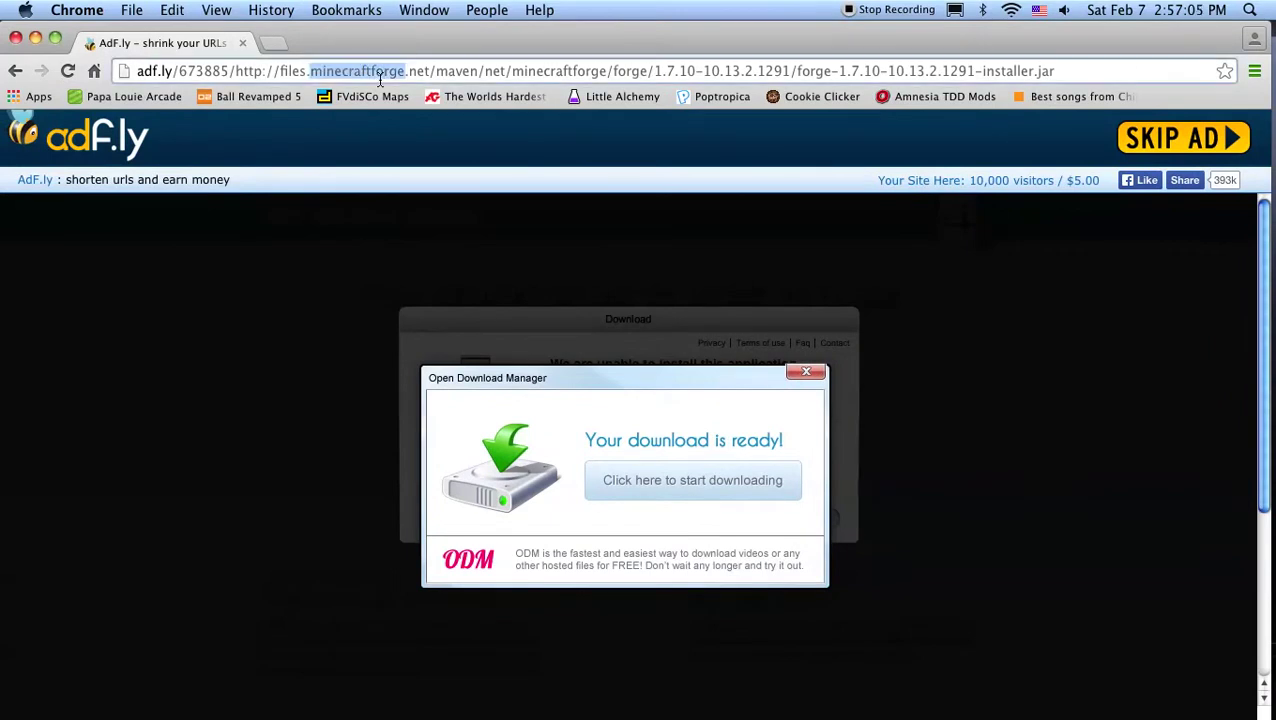
key("BackSpace")
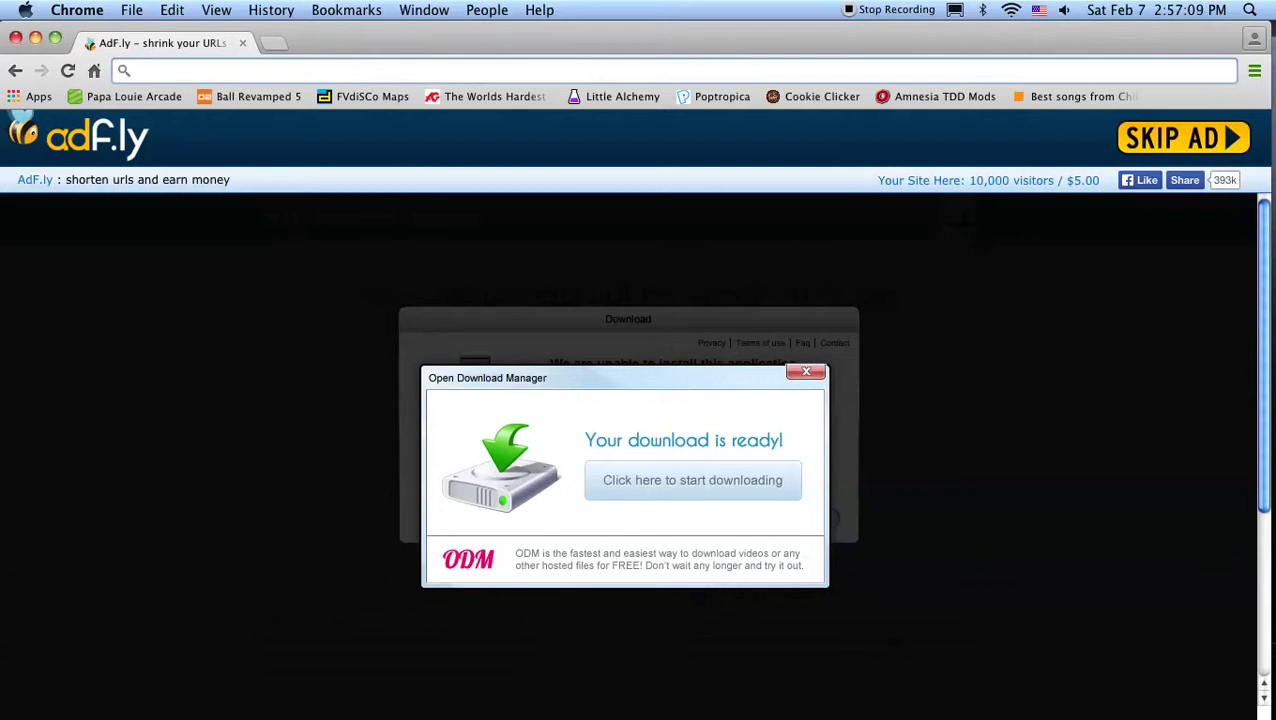
type("mutant")
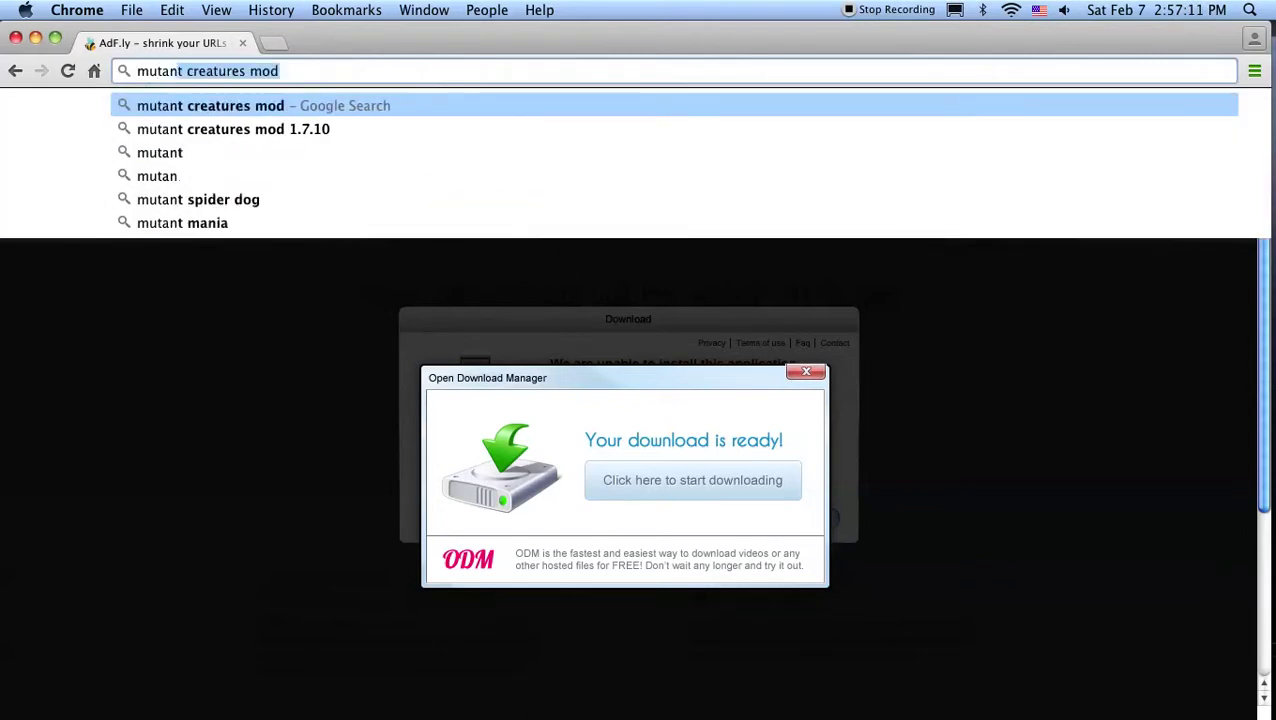
type(" creatures")
key("BackSpace")
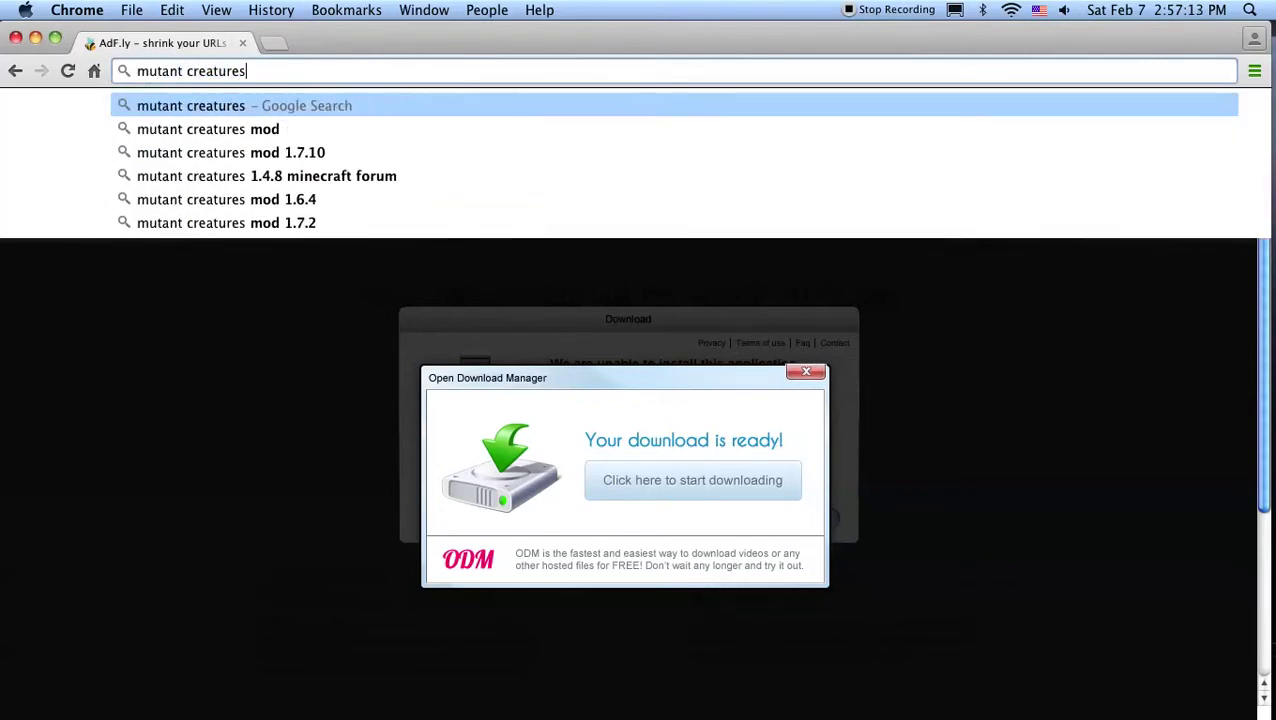
type("mod 1.")
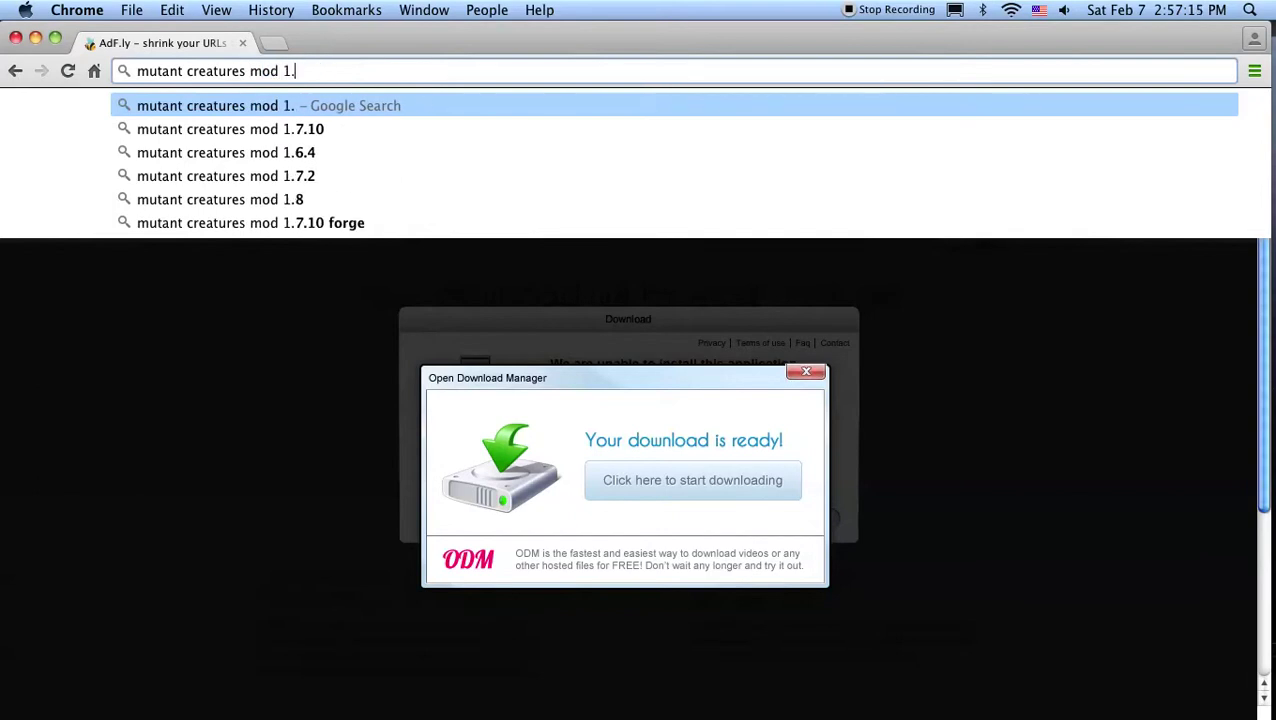
type("7.10 minecr")
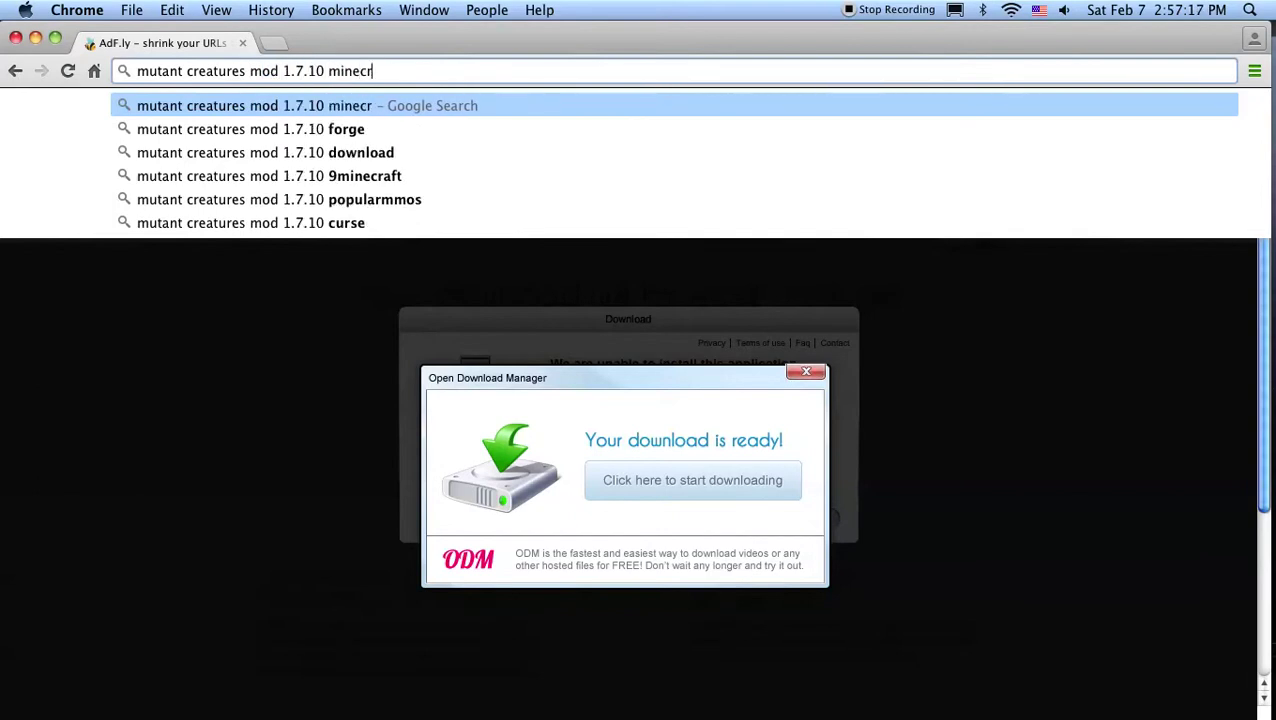
type("aft io")
key("Return")
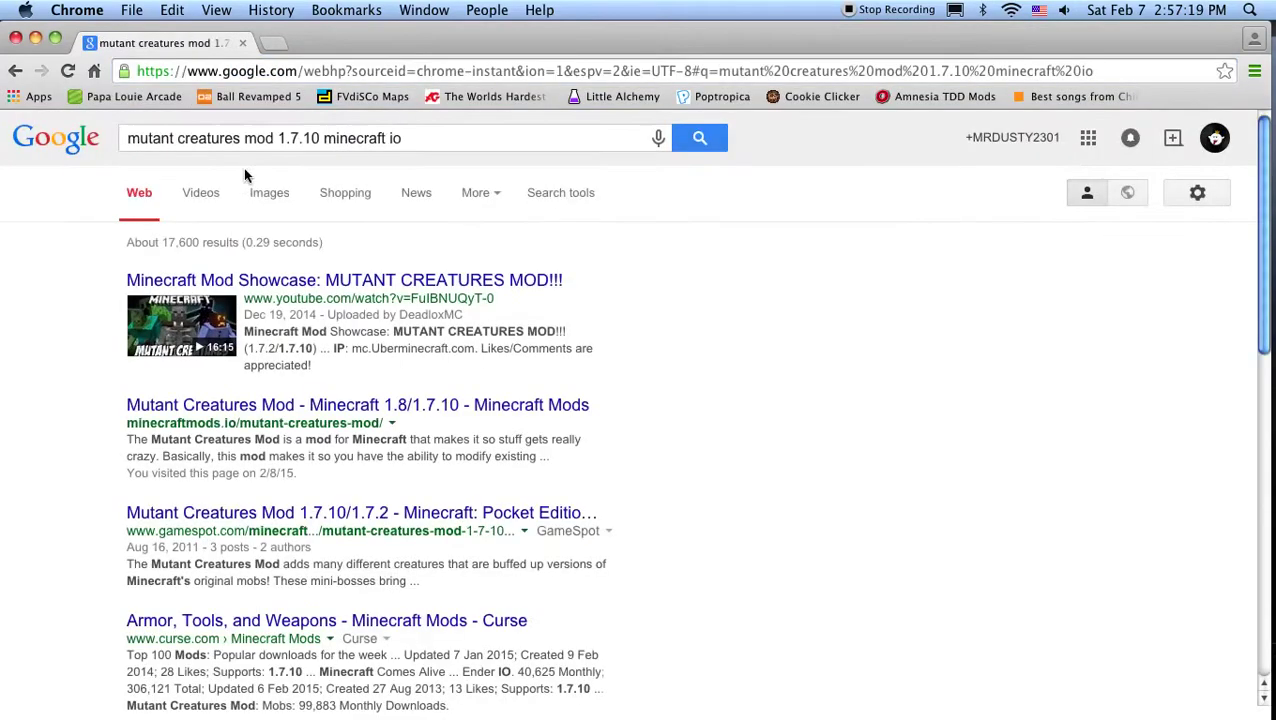
Step: Open the minecraftmods.io result for the Mutant Creatures Mod and download the mod's zip file from its page
left_click(268, 413)
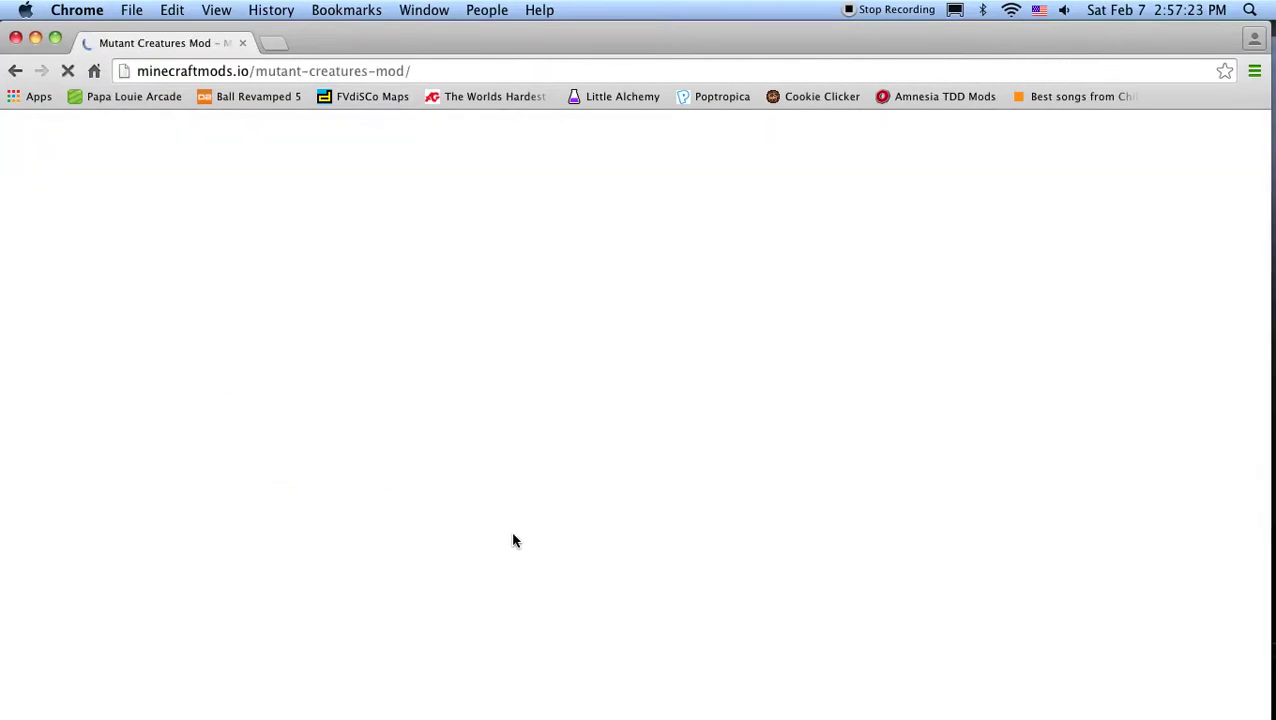
scroll(513, 527, "down", 5)
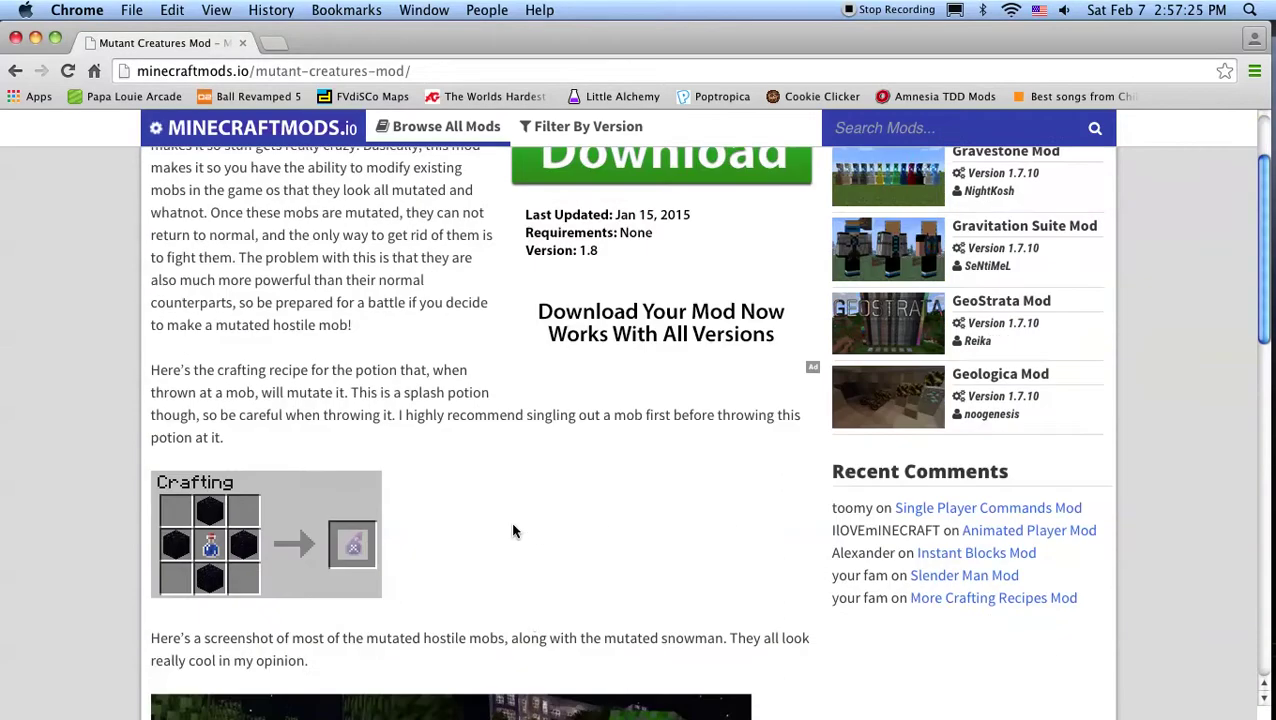
scroll(531, 622, "down", 3)
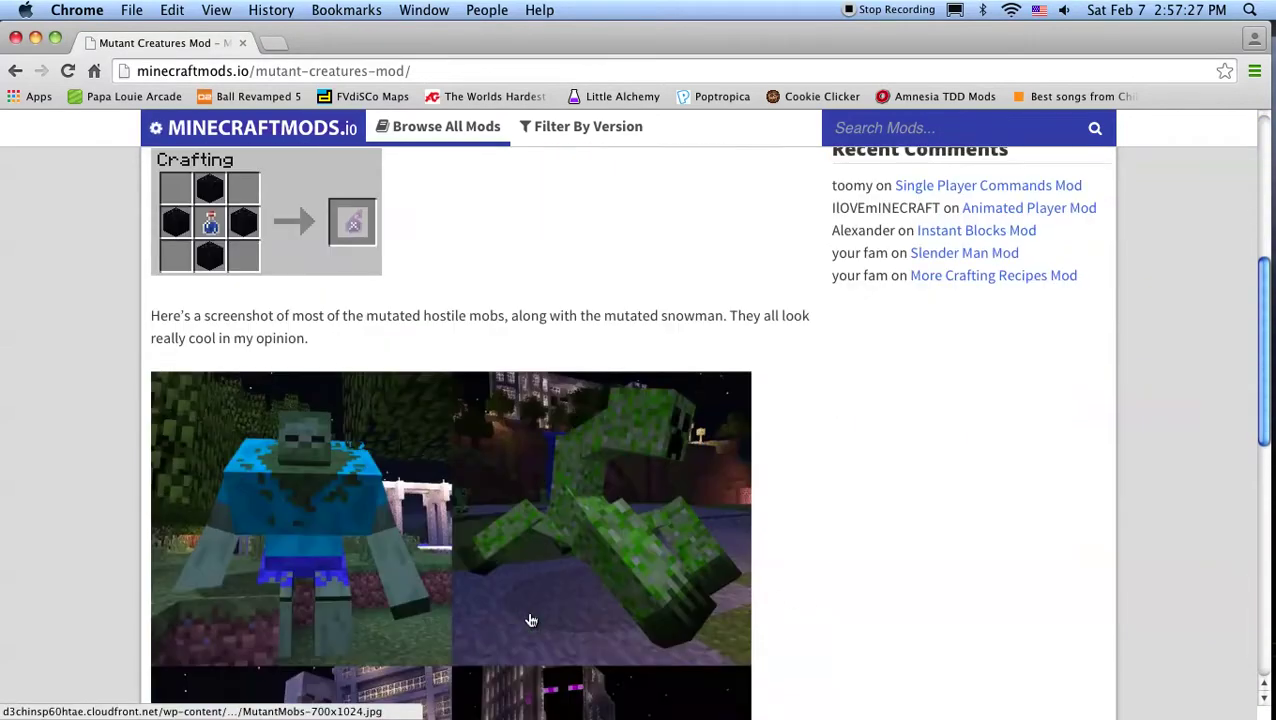
scroll(533, 620, "down", 1)
scroll(533, 620, "down", 10)
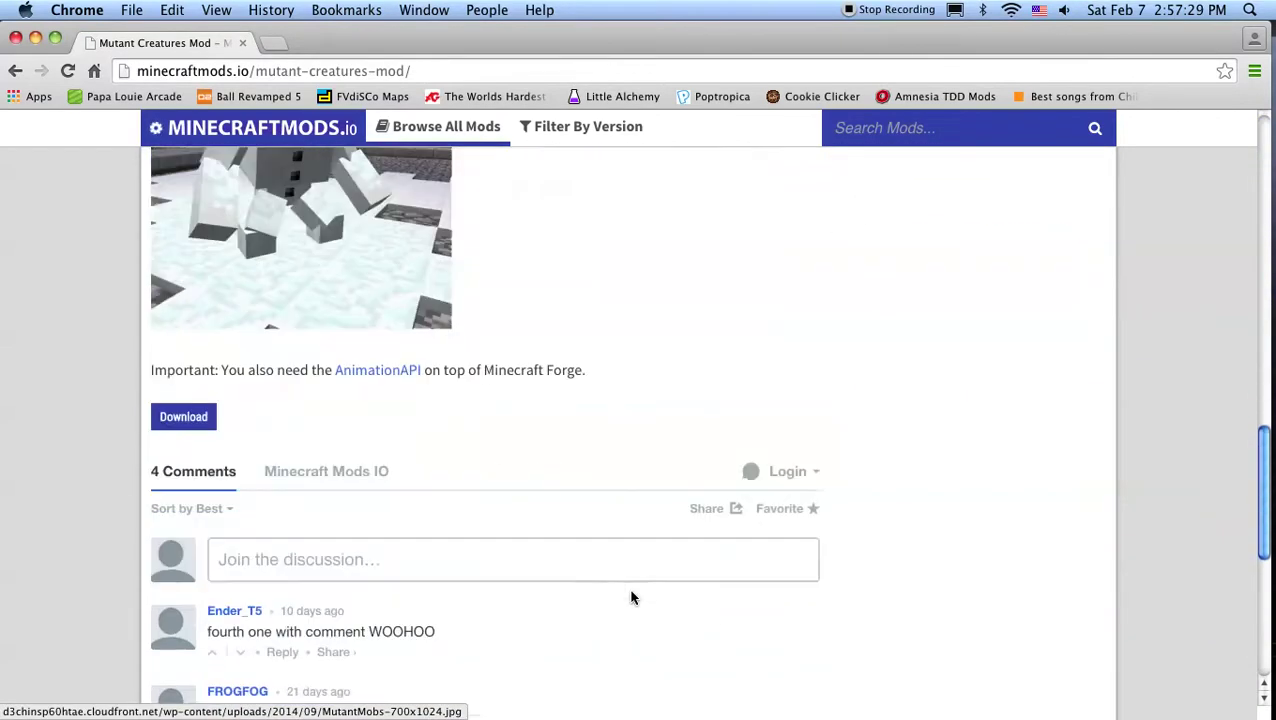
left_click(199, 417)
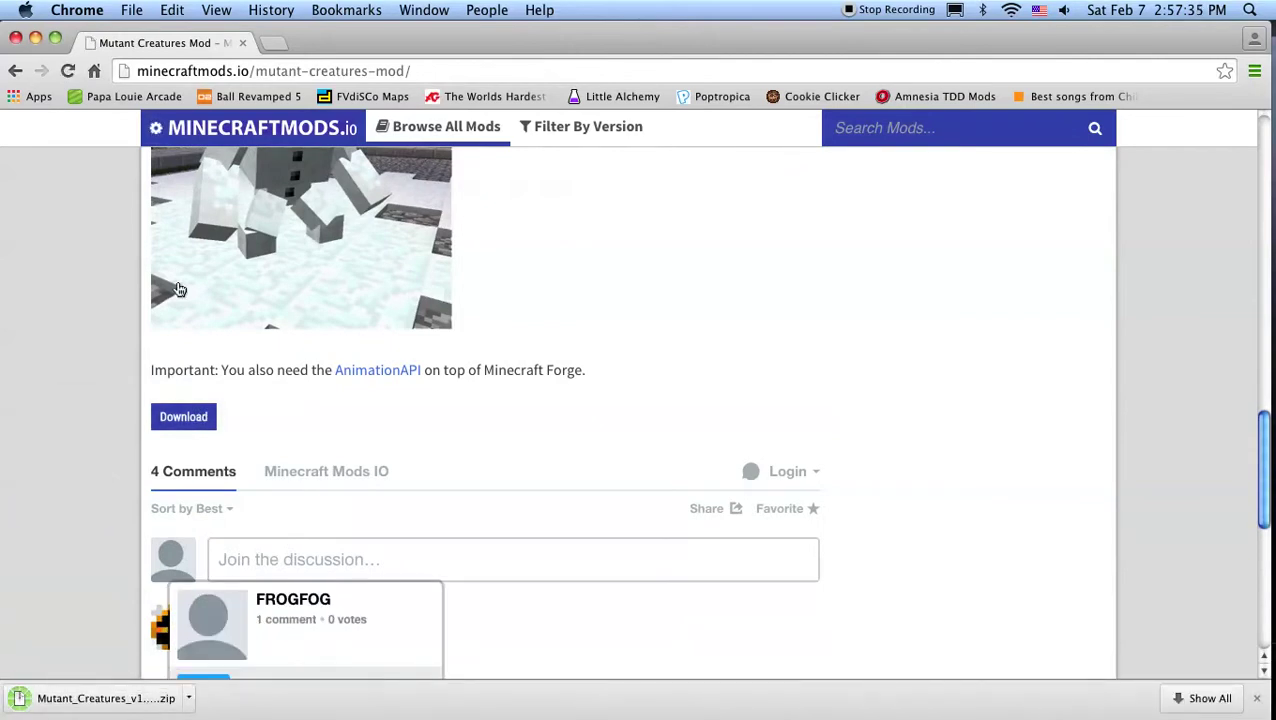
Step: Unpack the downloaded Mutant Creatures zip and inspect the contents of its extracted folder in Finder, closing the window when done
left_click(105, 698)
left_click_drag(305, 45, 428, 658)
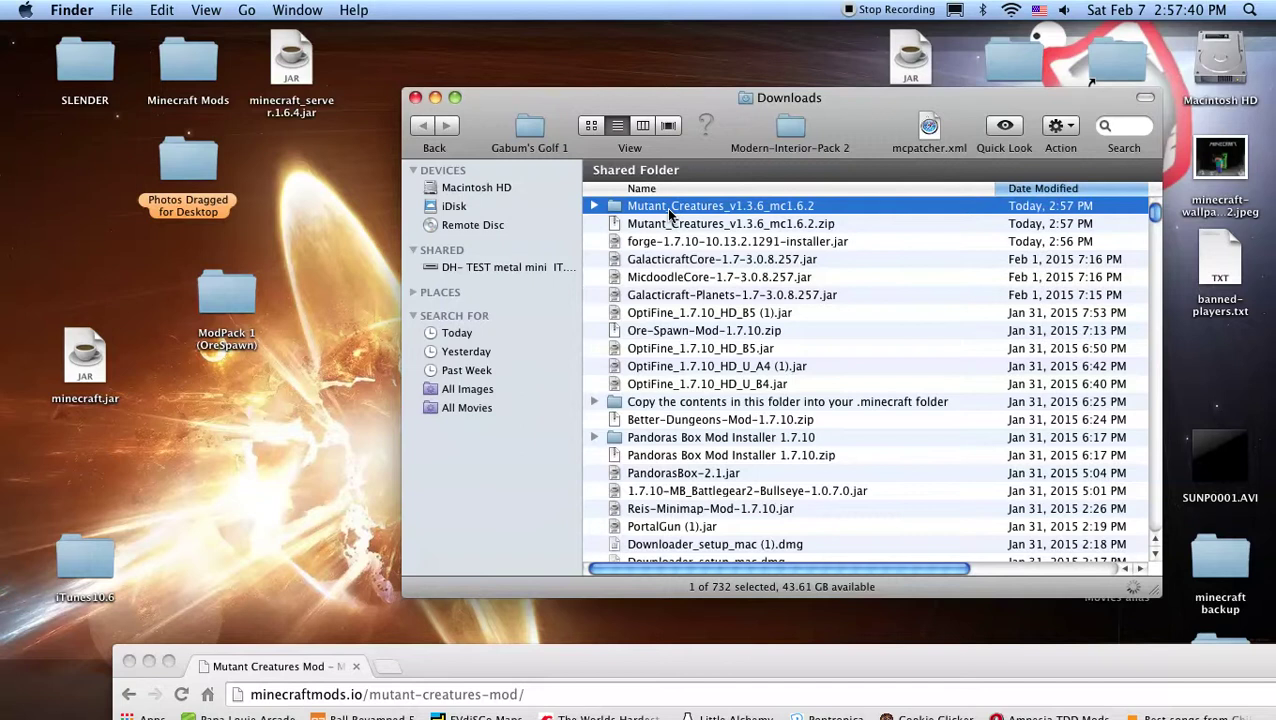
double_click(666, 207)
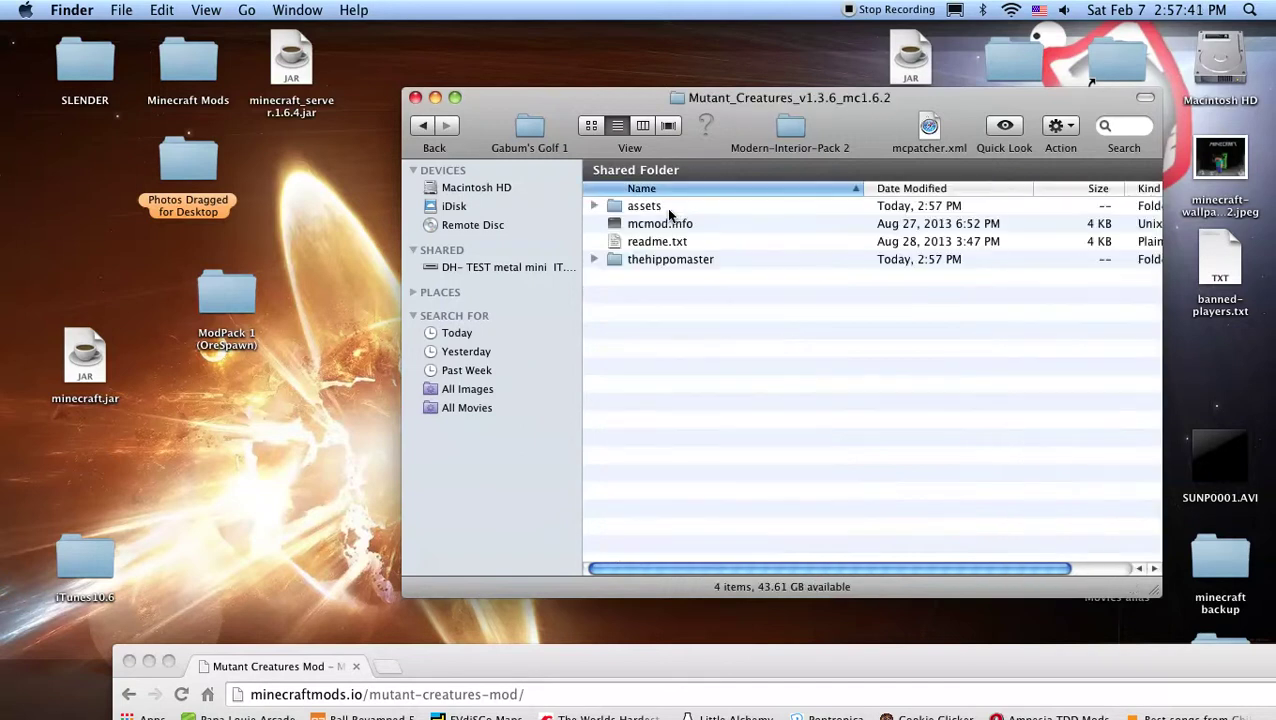
left_click(416, 98)
Step: Return to the search results in Chrome and open the GameSpot forum result for Mutant Creatures Mod 1.7.10/1.7.2
left_click_drag(570, 666, 468, 25)
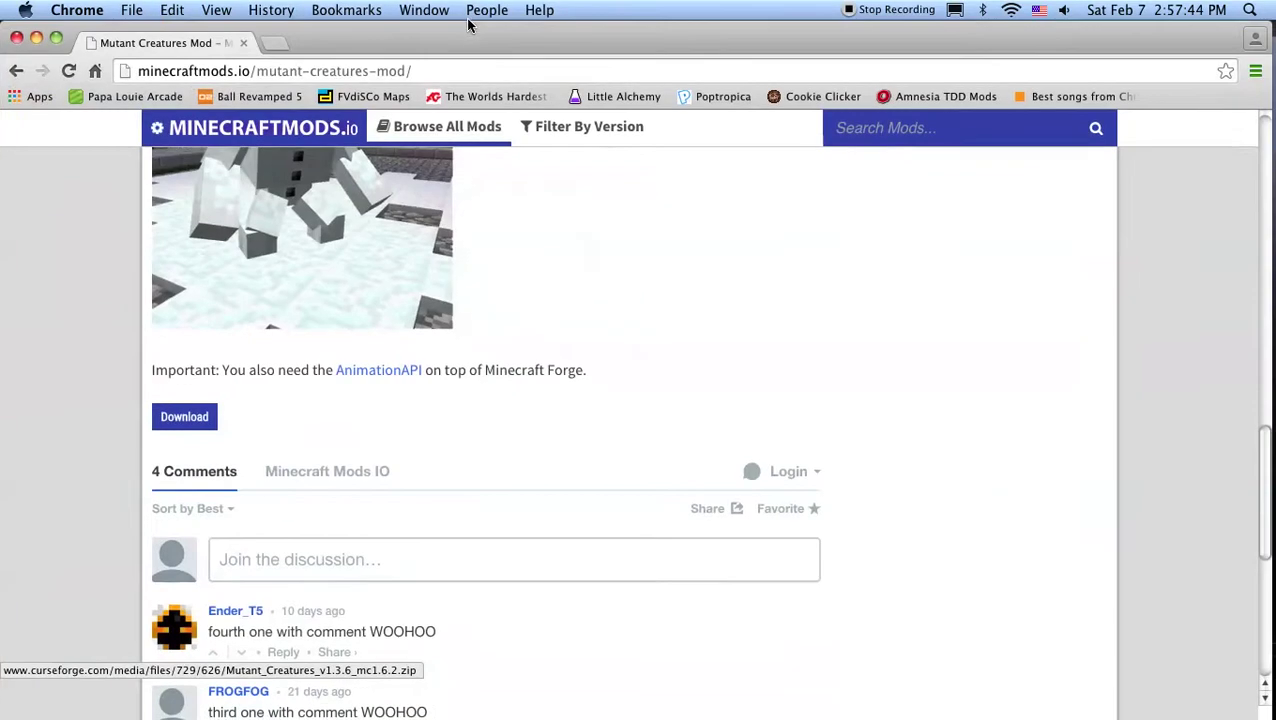
left_click(16, 70)
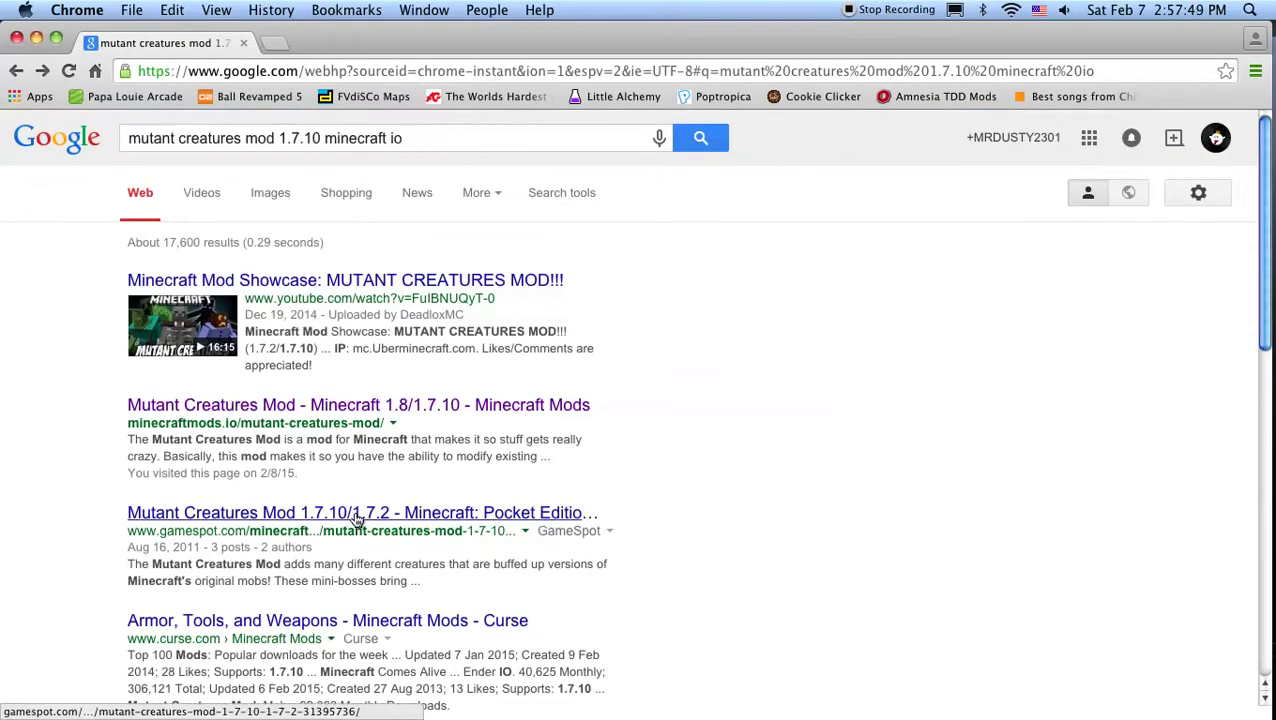
left_click(355, 515)
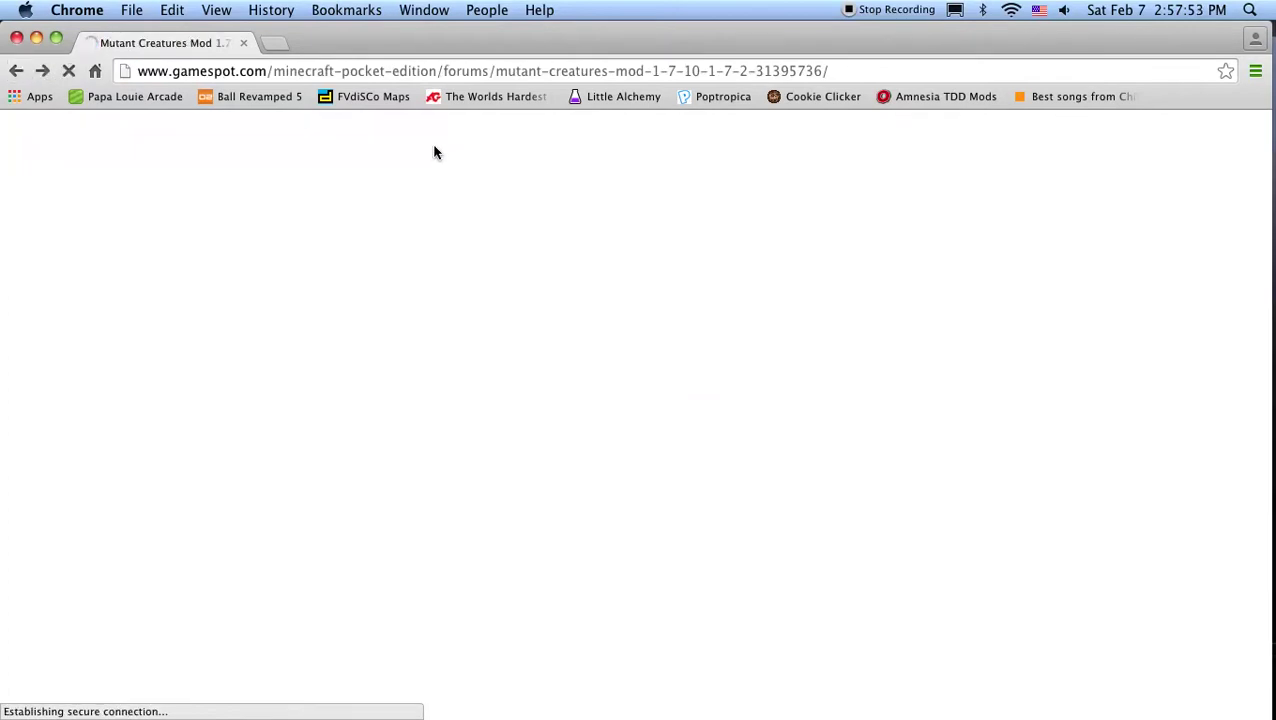
Step: Go back to the search results and narrow the search to "mutant creatures mod 1.7.10"
key("super+bracketleft")
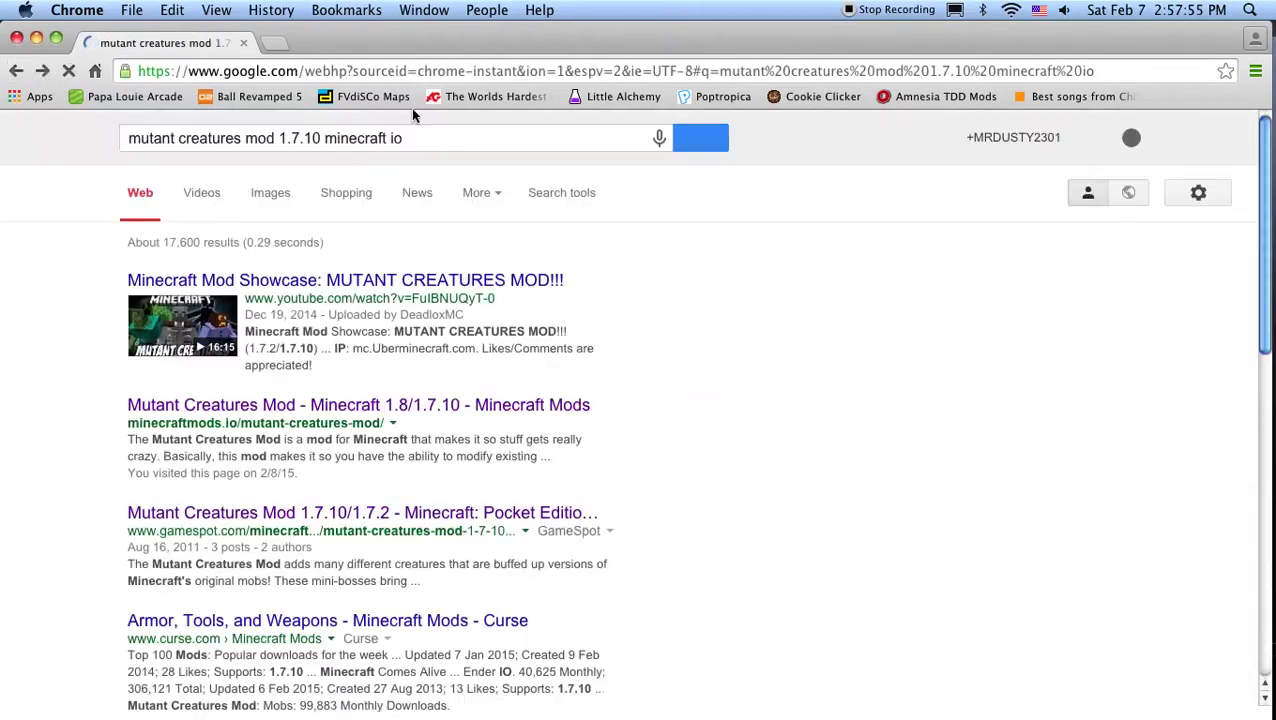
left_click(324, 138)
left_click_drag(324, 138, 432, 145)
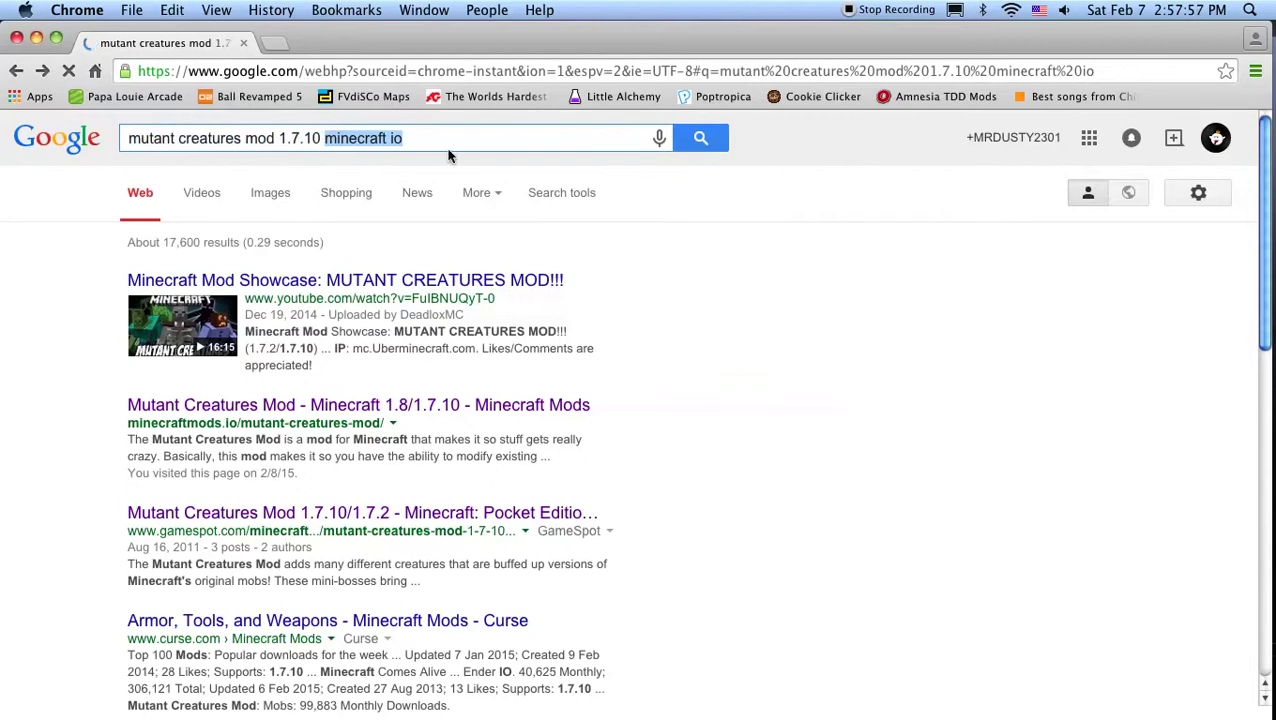
key("BackSpace")
key("Return")
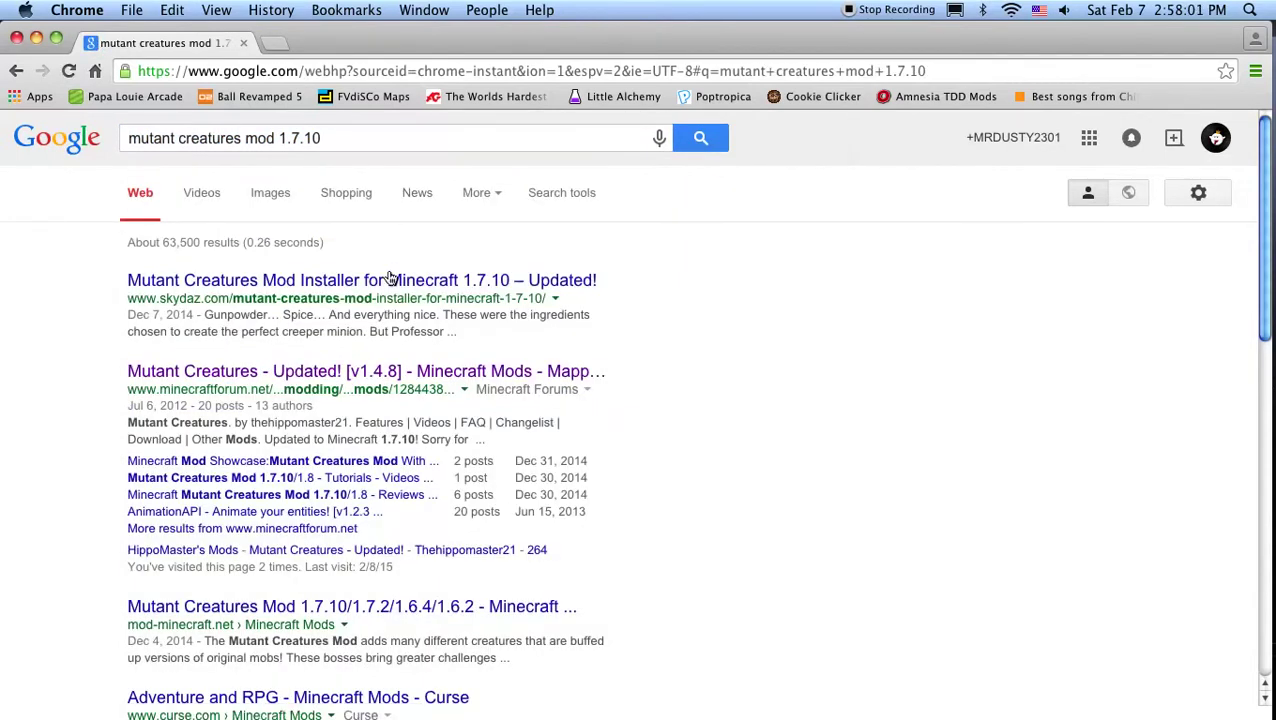
Step: Open the Minecraft Forum result "Mutant Creatures - Updated! [v1.4.8]" and find the mod's mc1.7.10 entry in the post's download section
left_click_drag(128, 281, 349, 290)
left_click(361, 252)
left_click(358, 371)
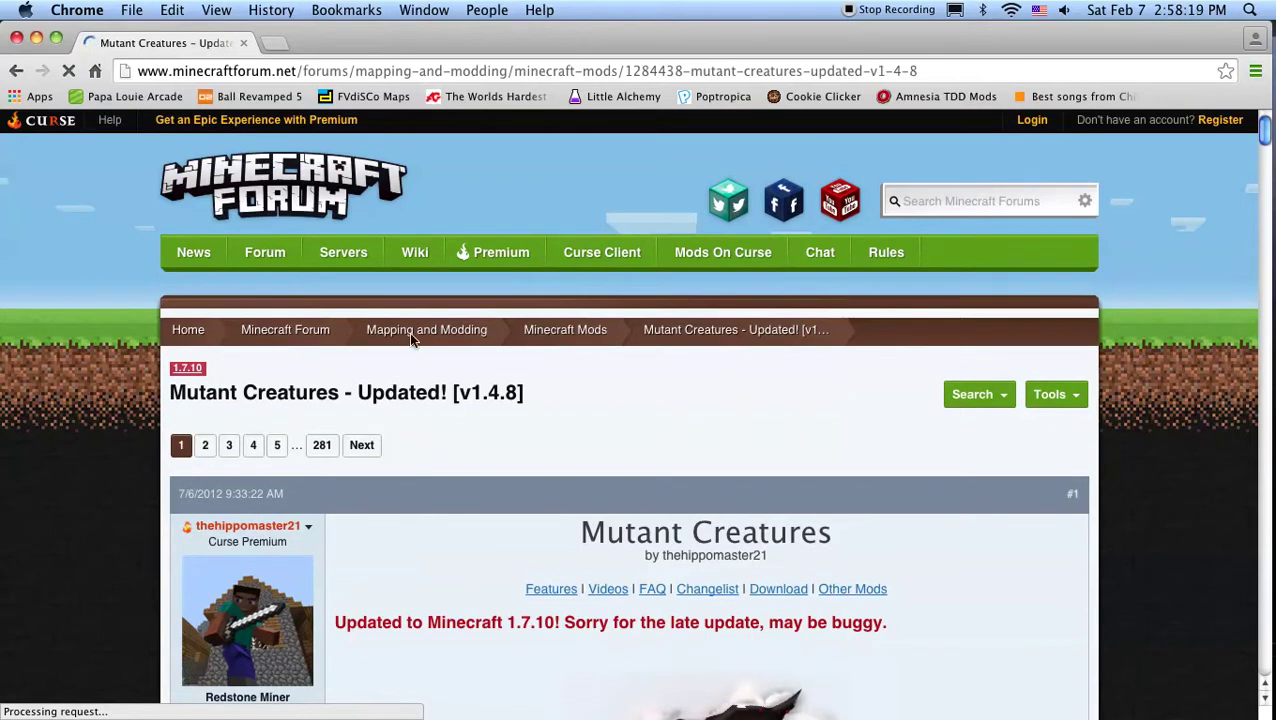
scroll(717, 423, "down", 10)
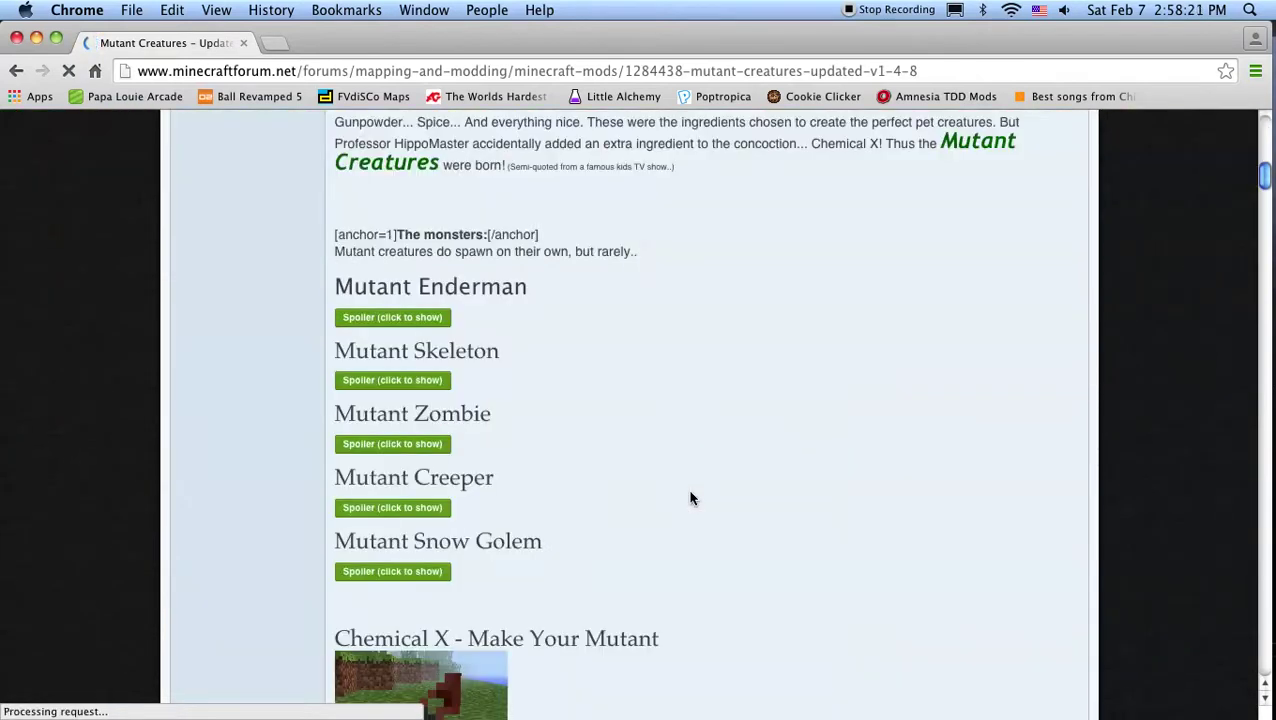
scroll(690, 498, "down", 5)
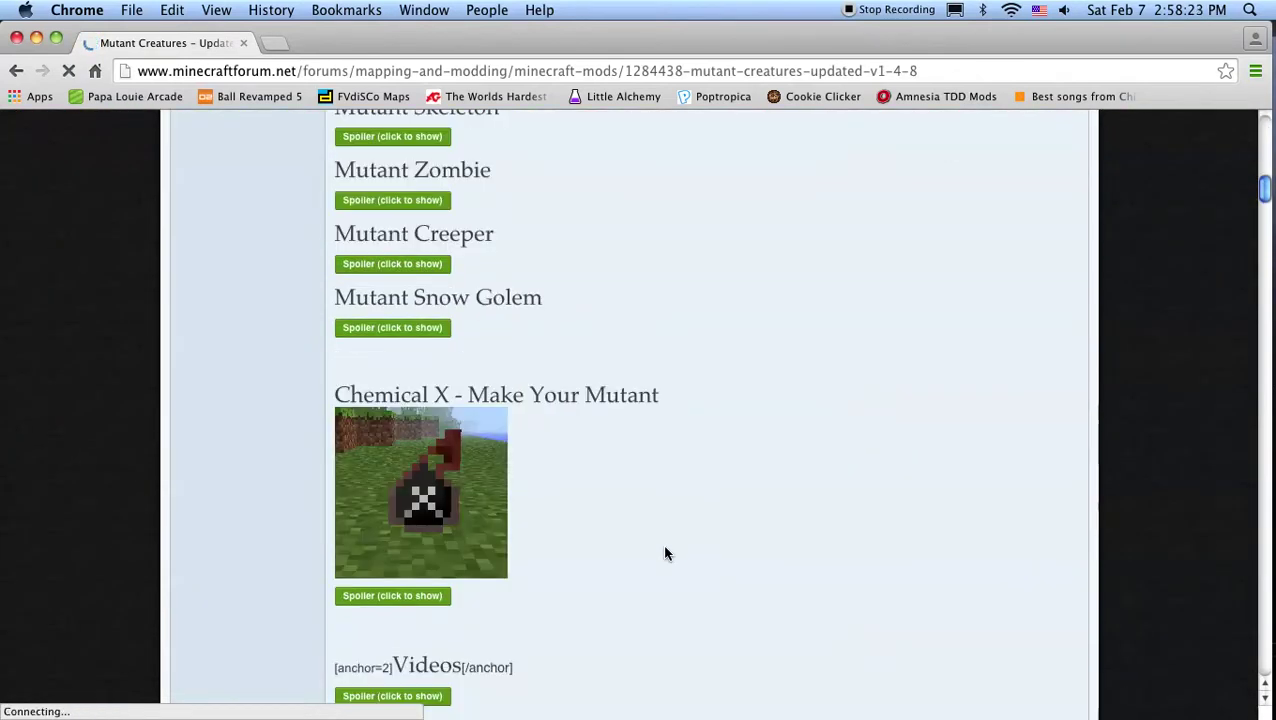
scroll(662, 543, "up", 6)
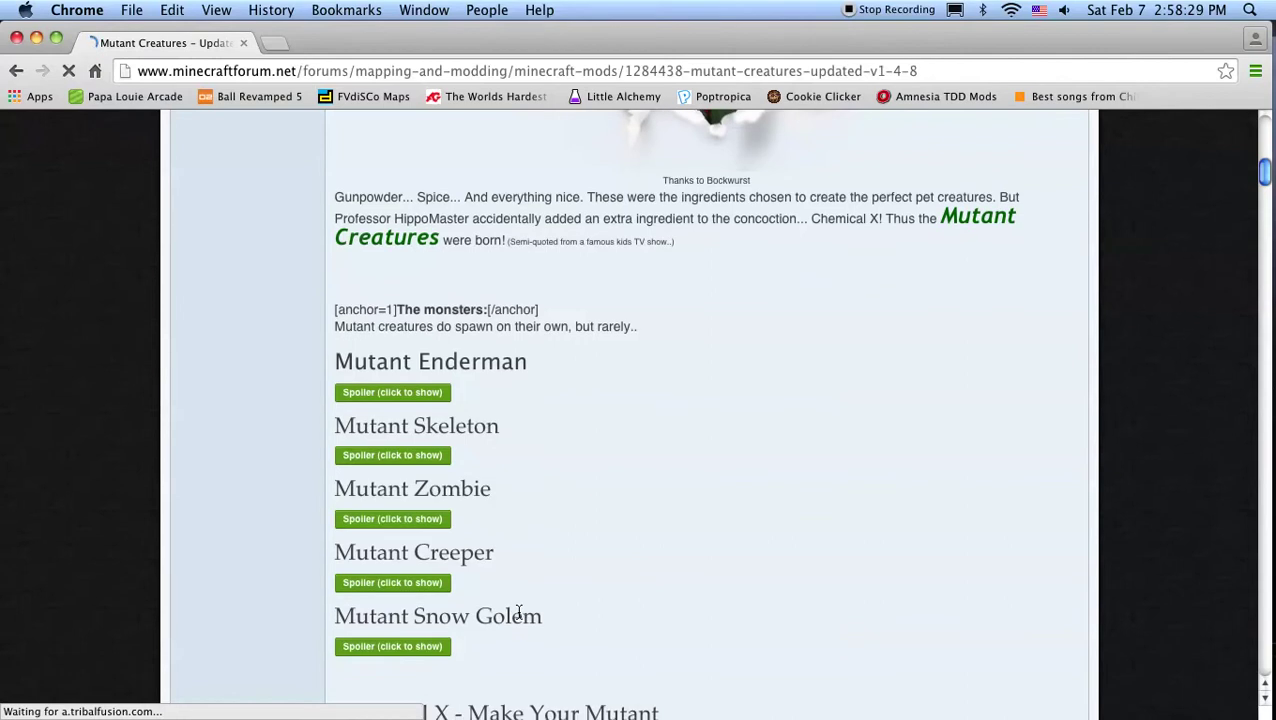
scroll(512, 588, "down", 3)
scroll(502, 589, "down", 10)
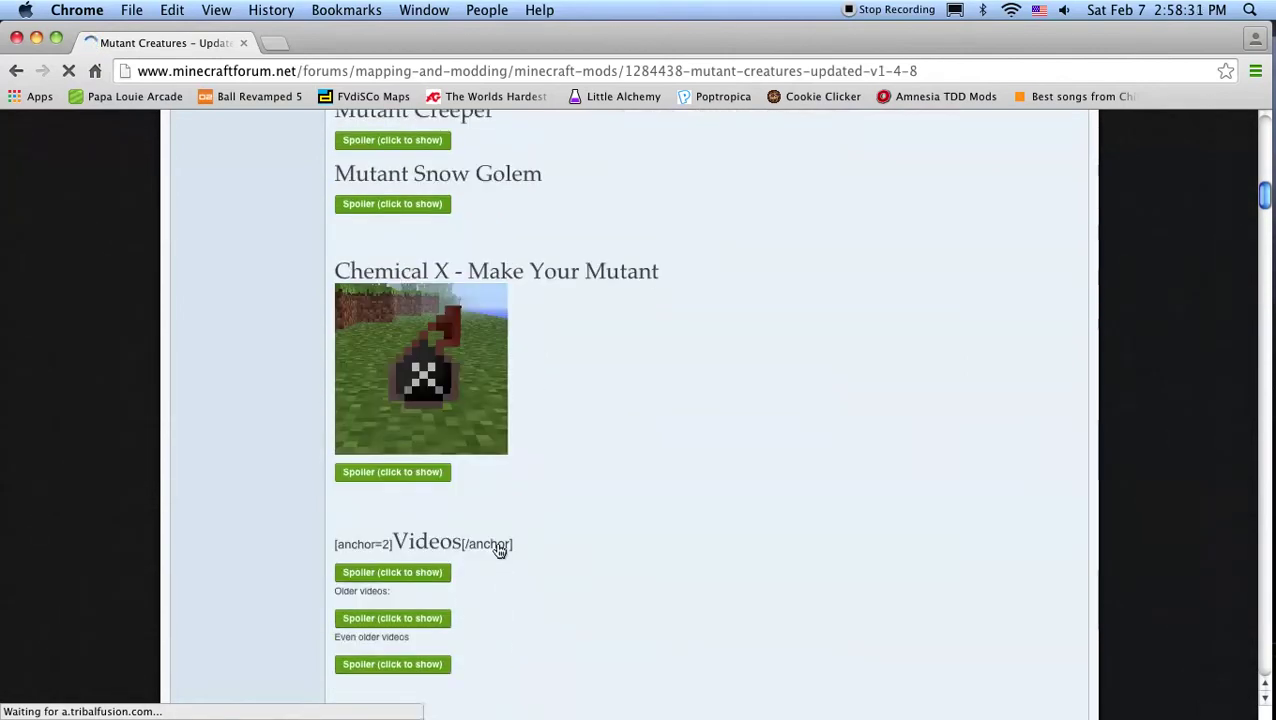
scroll(497, 541, "down", 3)
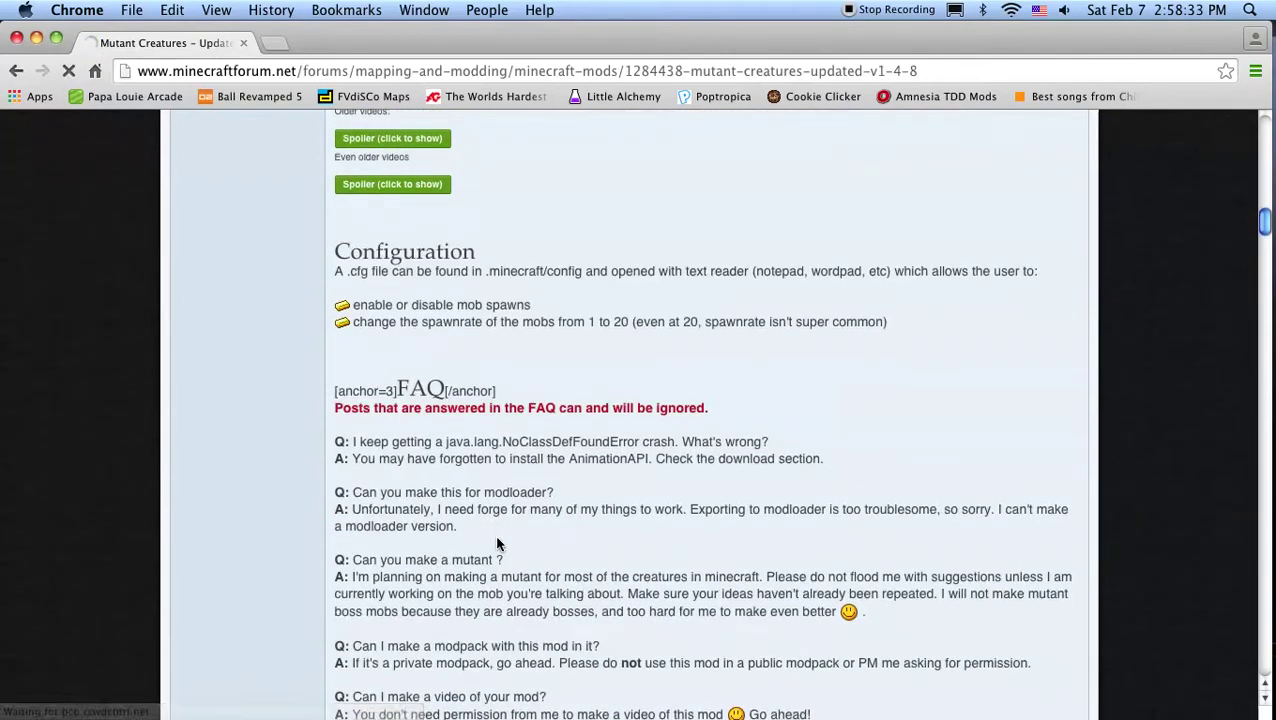
scroll(497, 543, "down", 10)
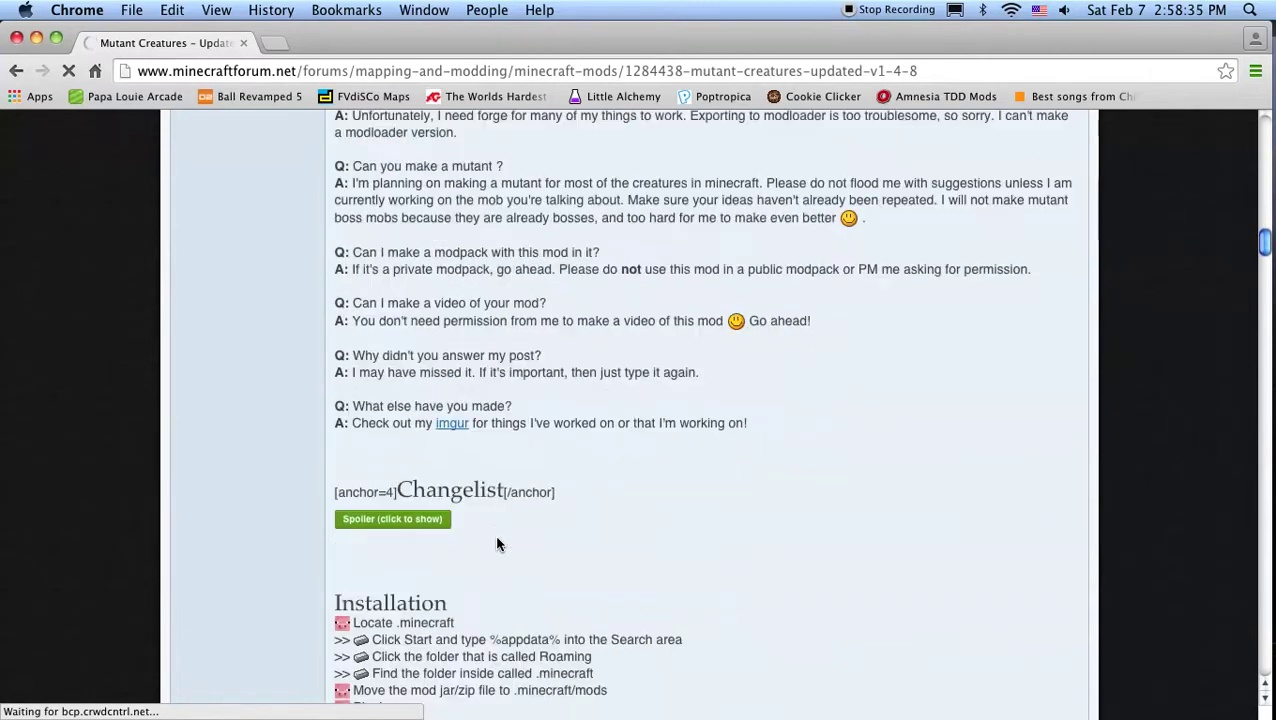
scroll(499, 542, "down", 3)
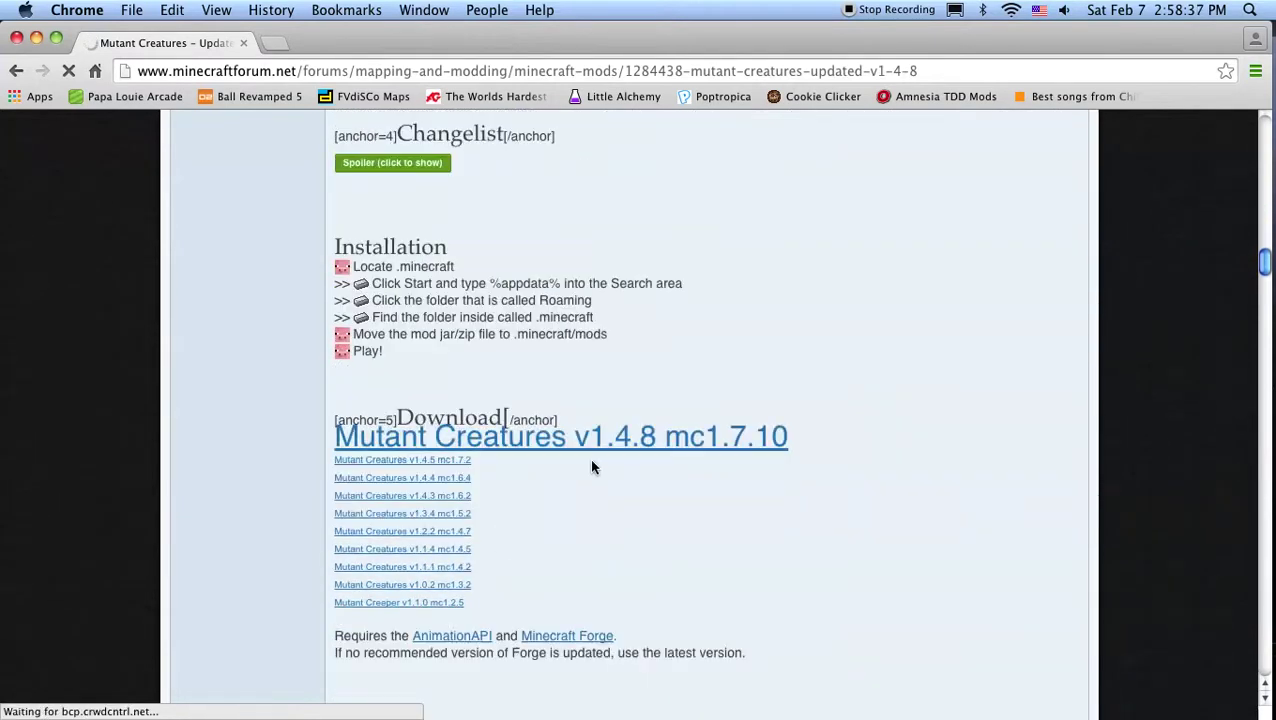
scroll(586, 447, "up", 2)
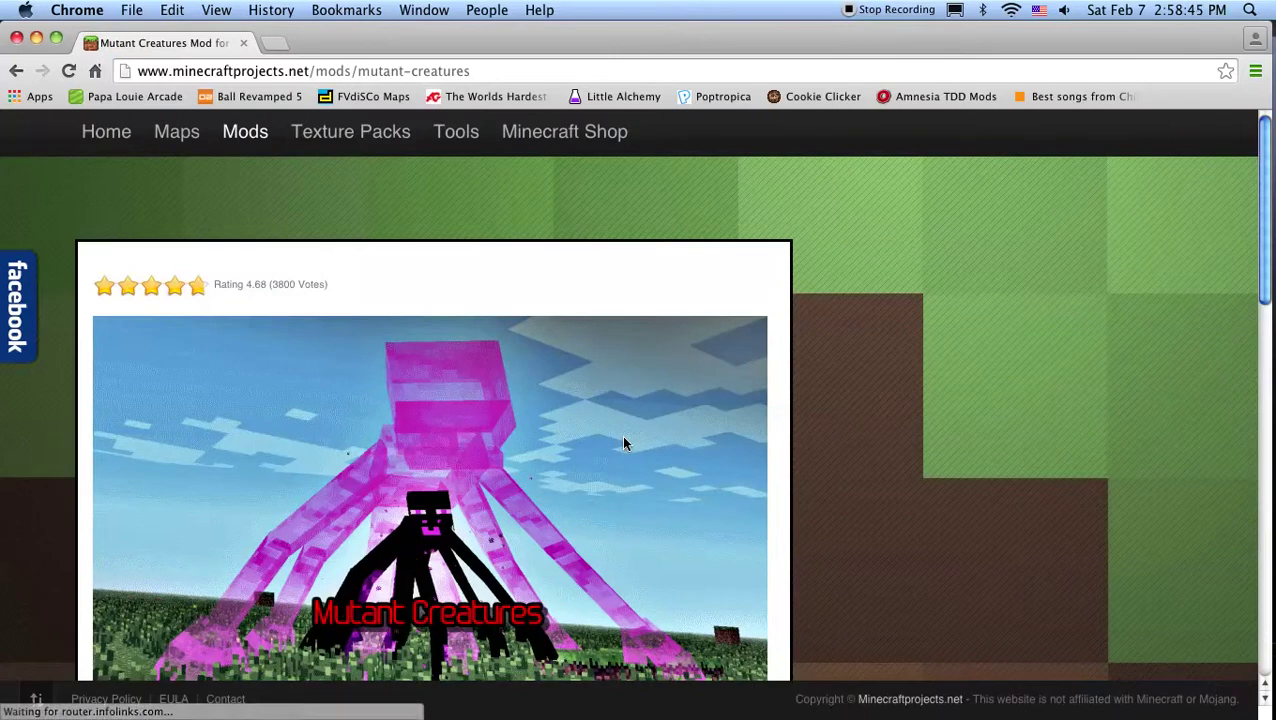
Step: Try the large download link at the start of the minecraftprojects.net Mutant Creatures page, dismissing the alert and closing the ad tab
scroll(620, 438, "down", 1)
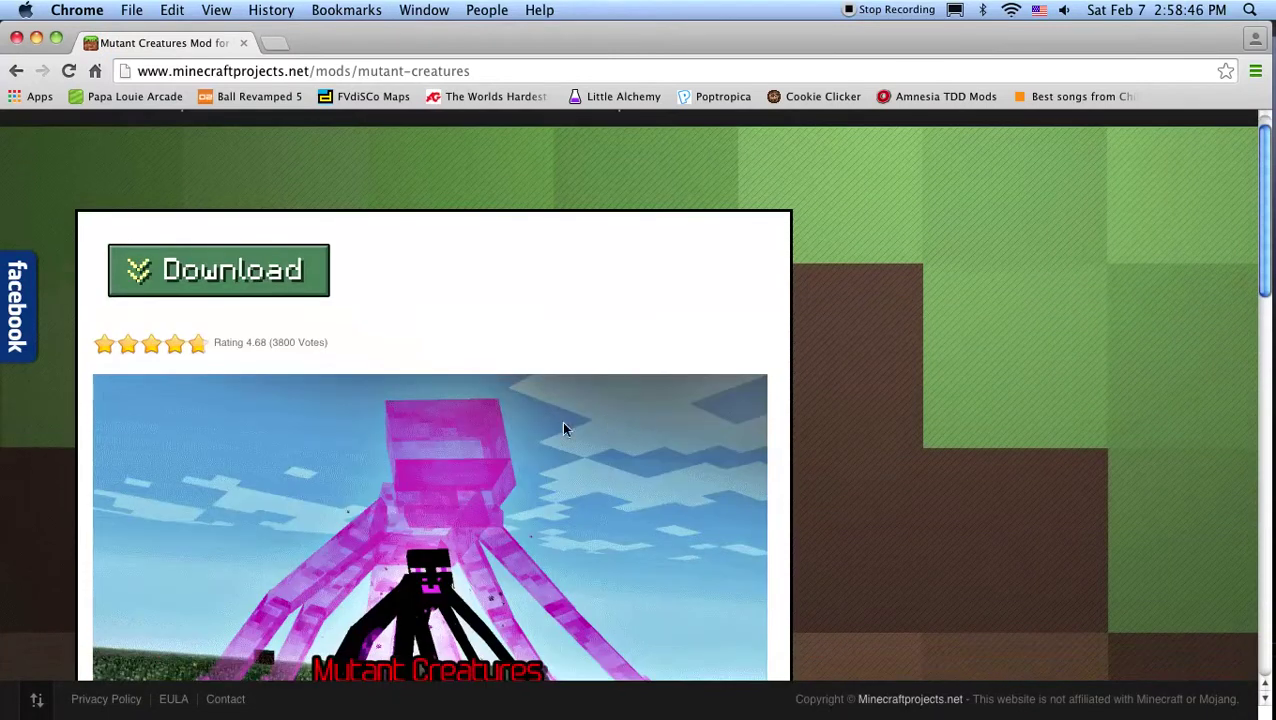
left_click(284, 270)
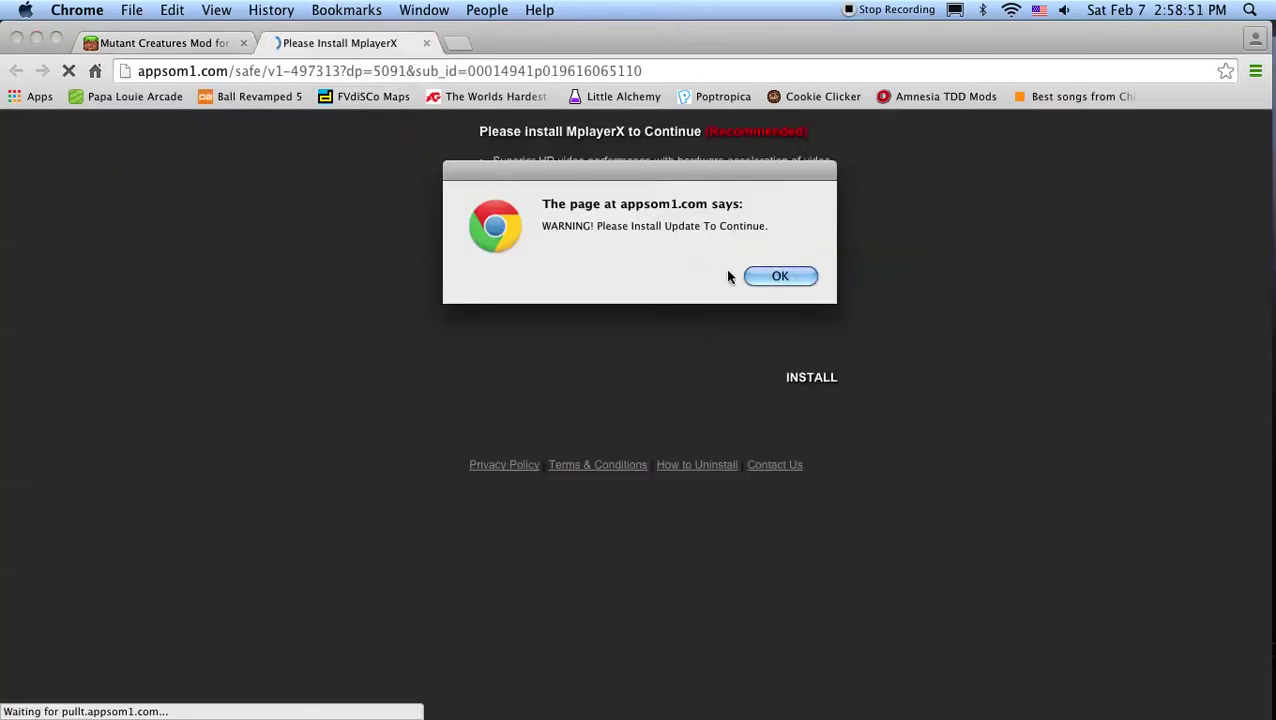
key("Return")
left_click(427, 43)
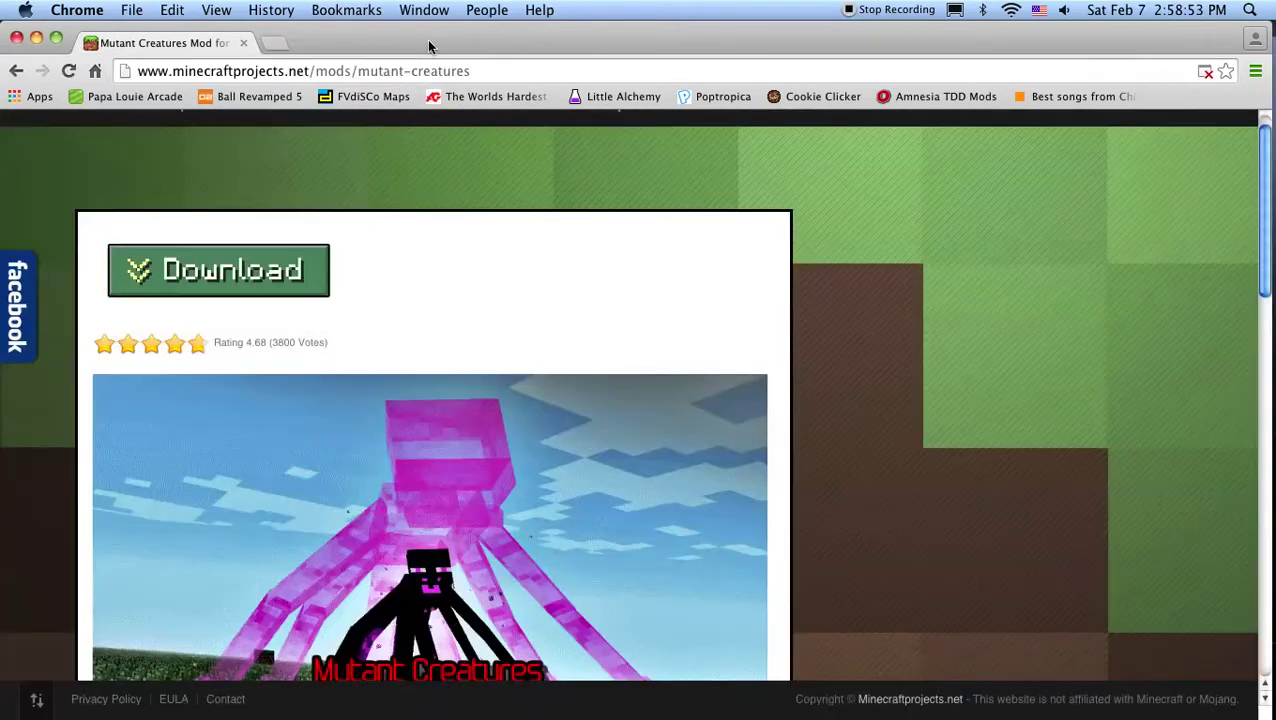
Step: Follow the Mutant Creatures 1.7.10 download link further down the page, stay on the adf.ly page, and close the minecraftprojects.net tab
scroll(484, 504, "down", 10)
scroll(252, 214, "up", 3)
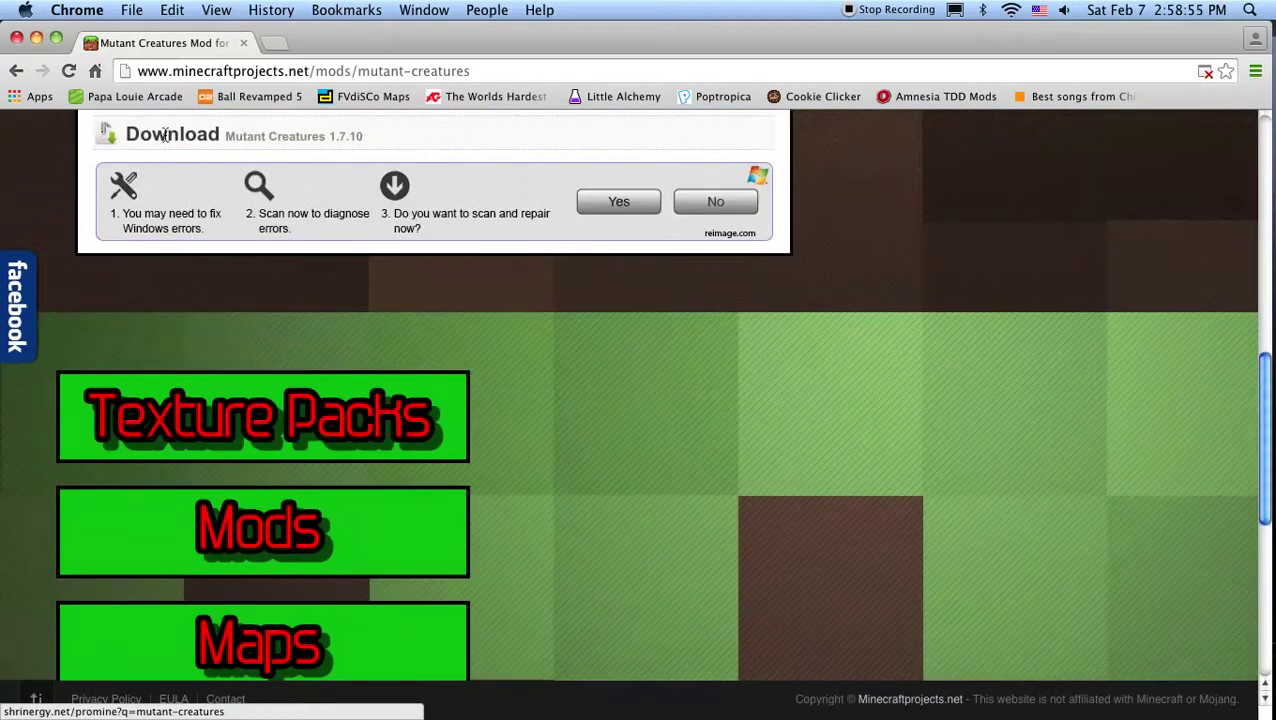
left_click(251, 141)
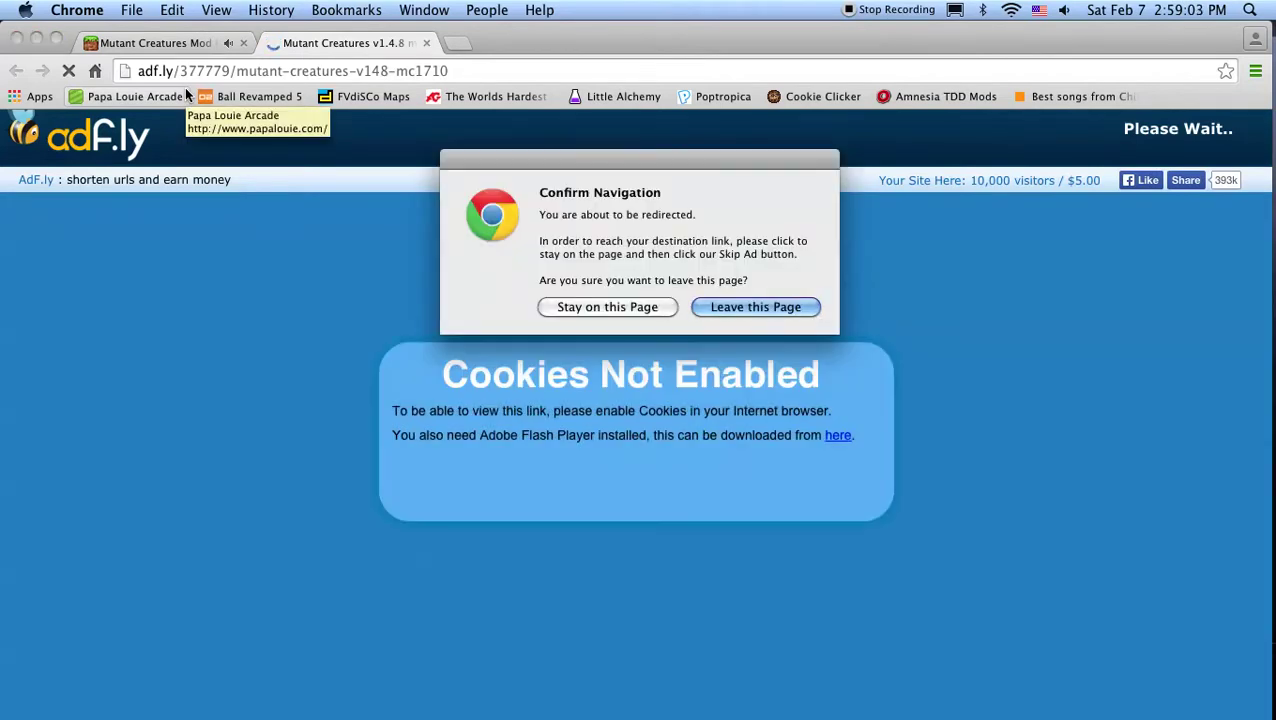
left_click(216, 45)
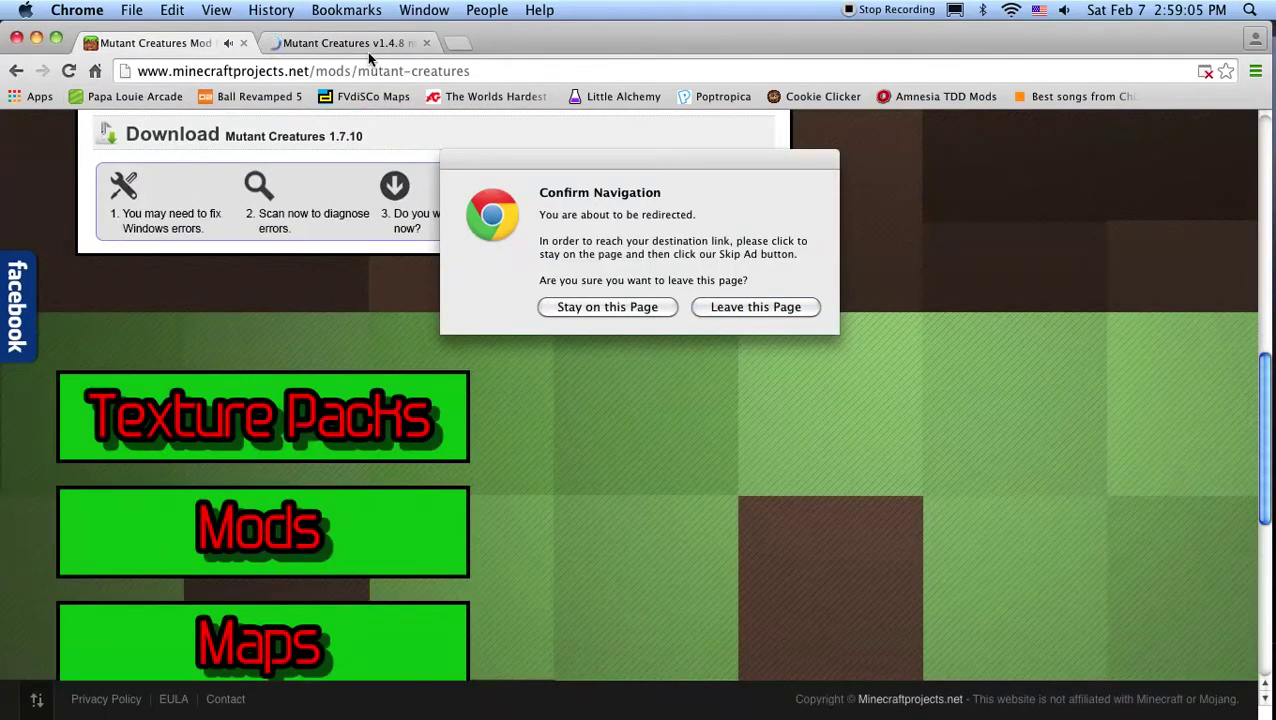
left_click(638, 307)
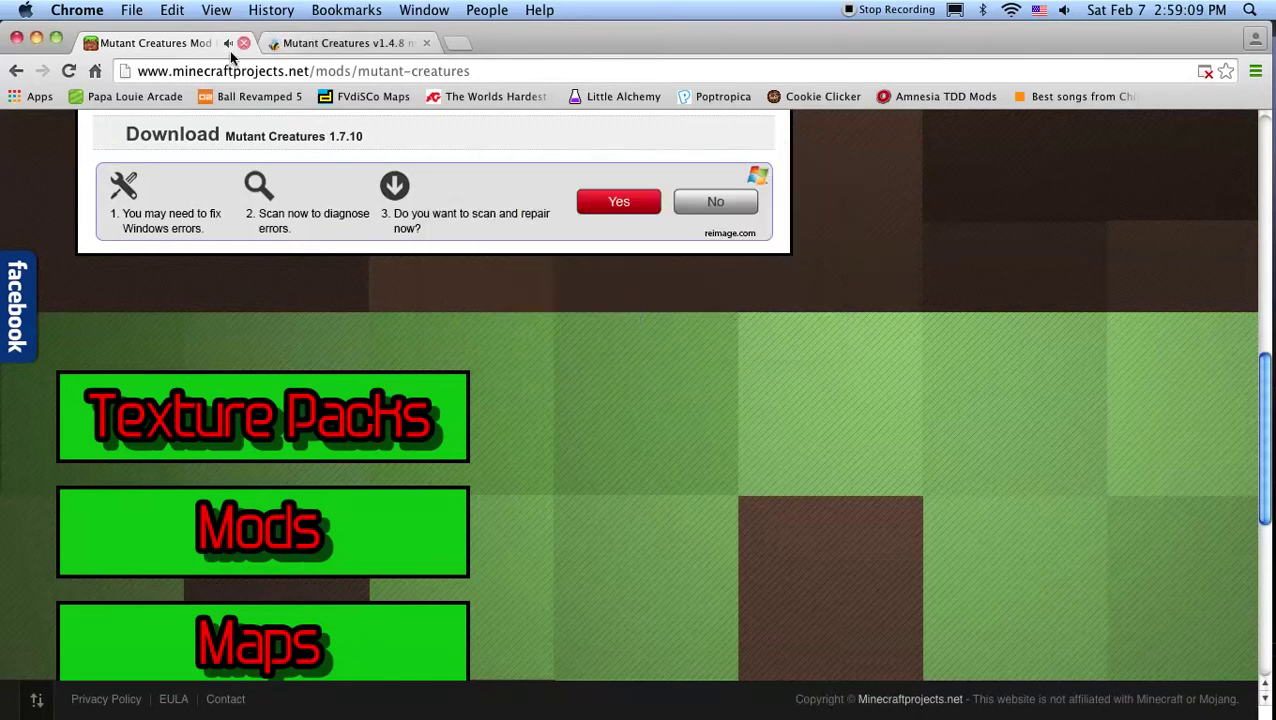
scroll(600, 370, "down", 10)
scroll(600, 416, "up", 10)
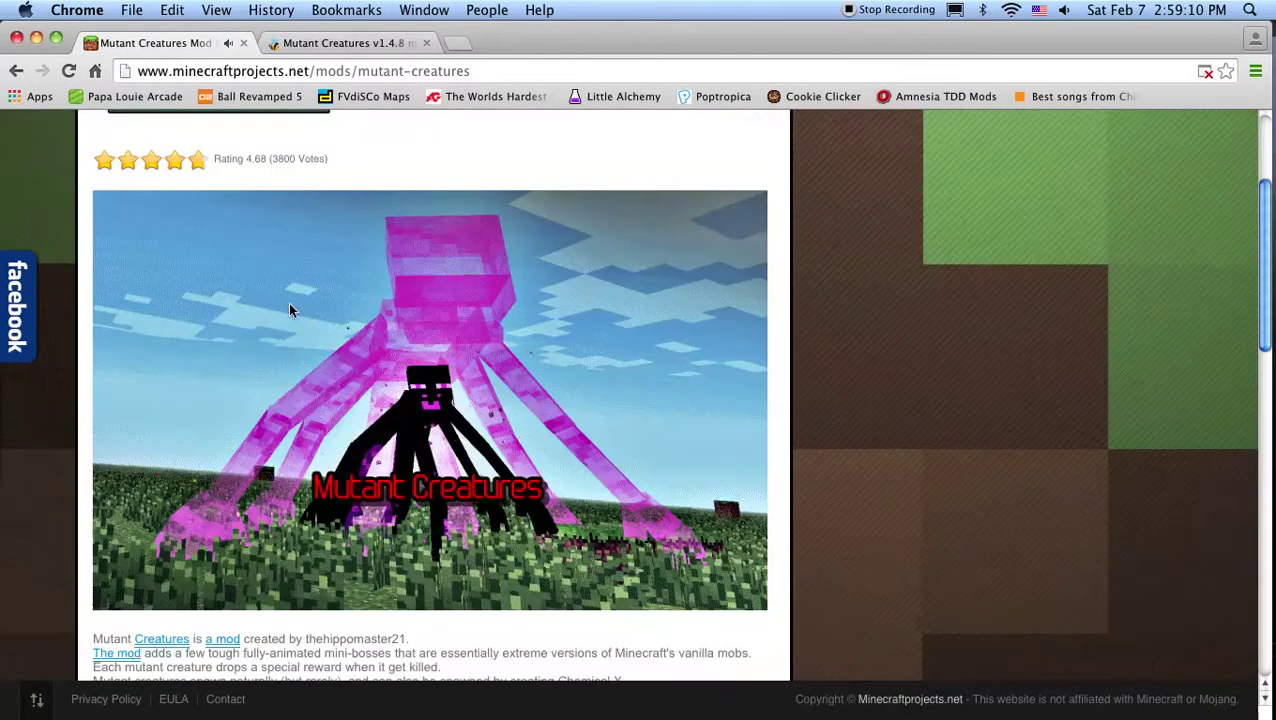
left_click(243, 43)
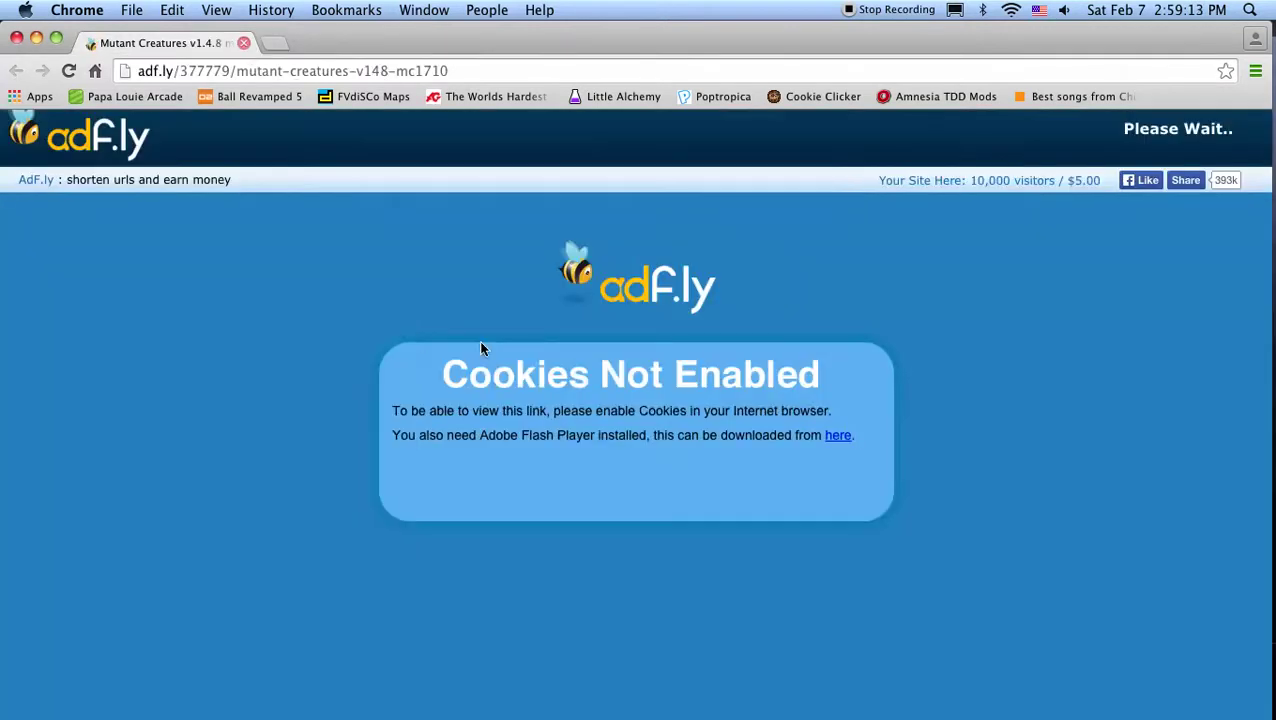
Step: Reload the adf.ly page, skip the ad, and keep the downloaded MutantCreatures jar file
left_click(68, 70)
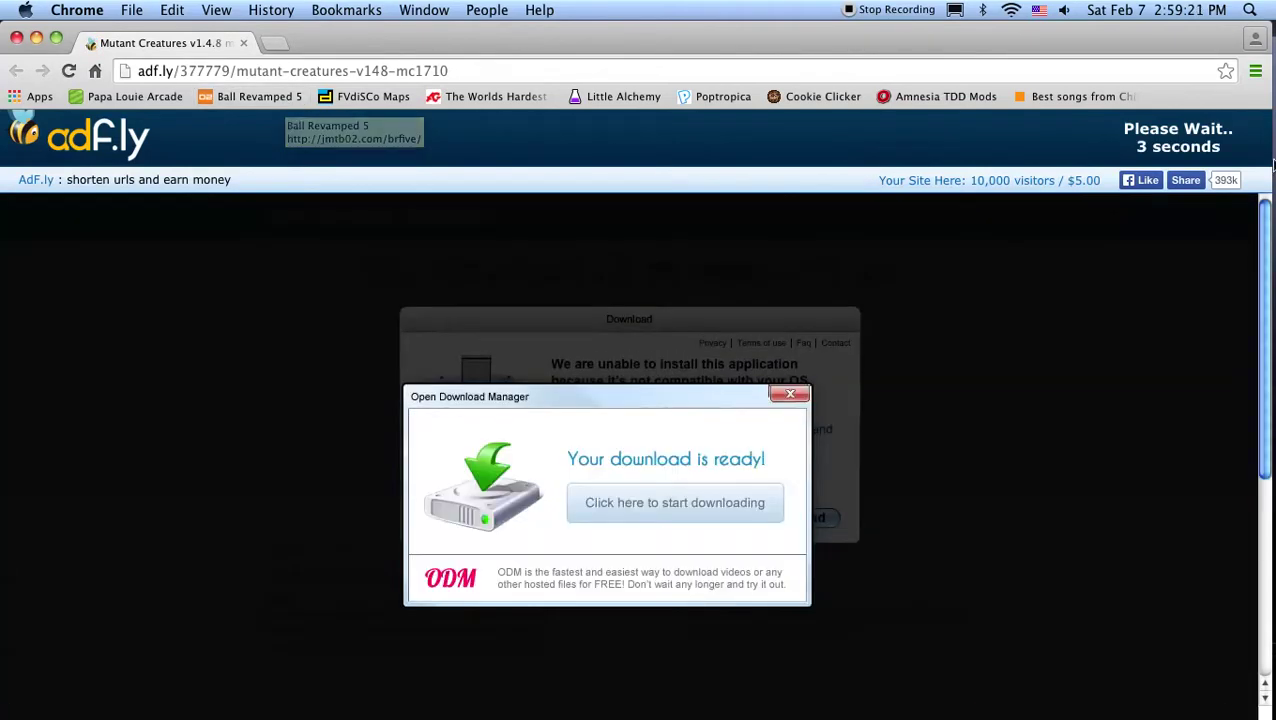
left_click(1157, 150)
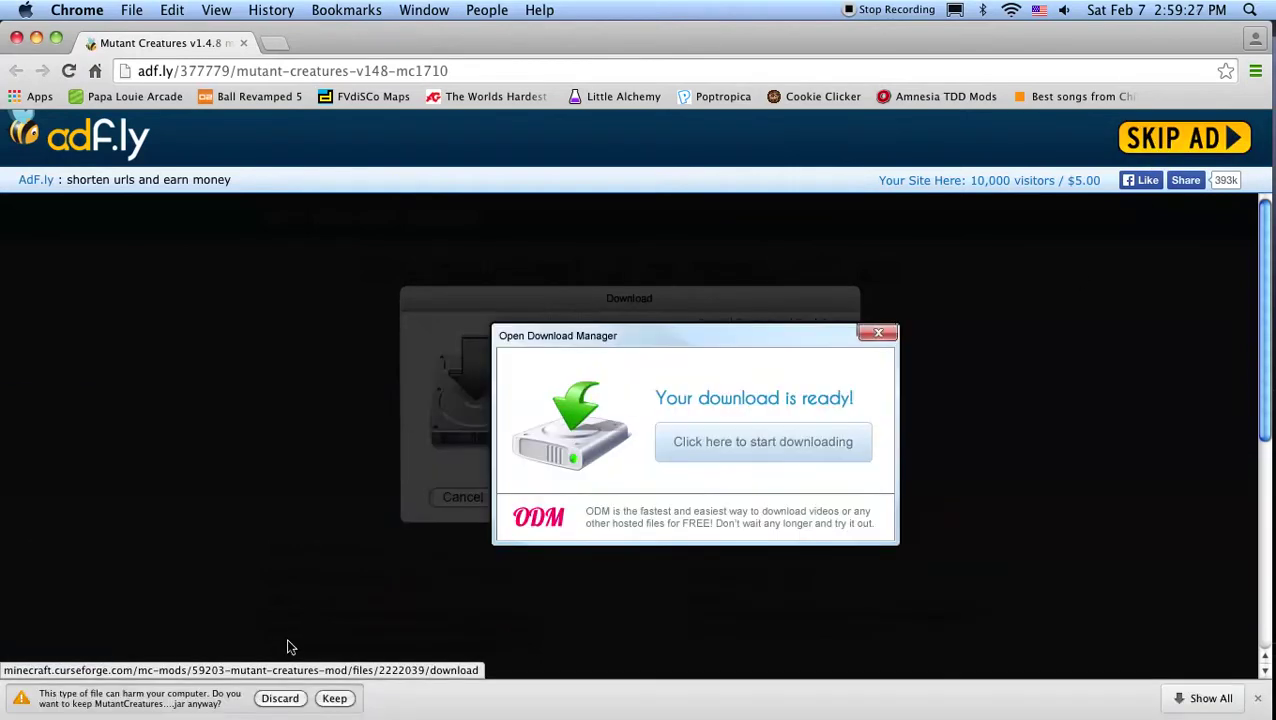
left_click(338, 698)
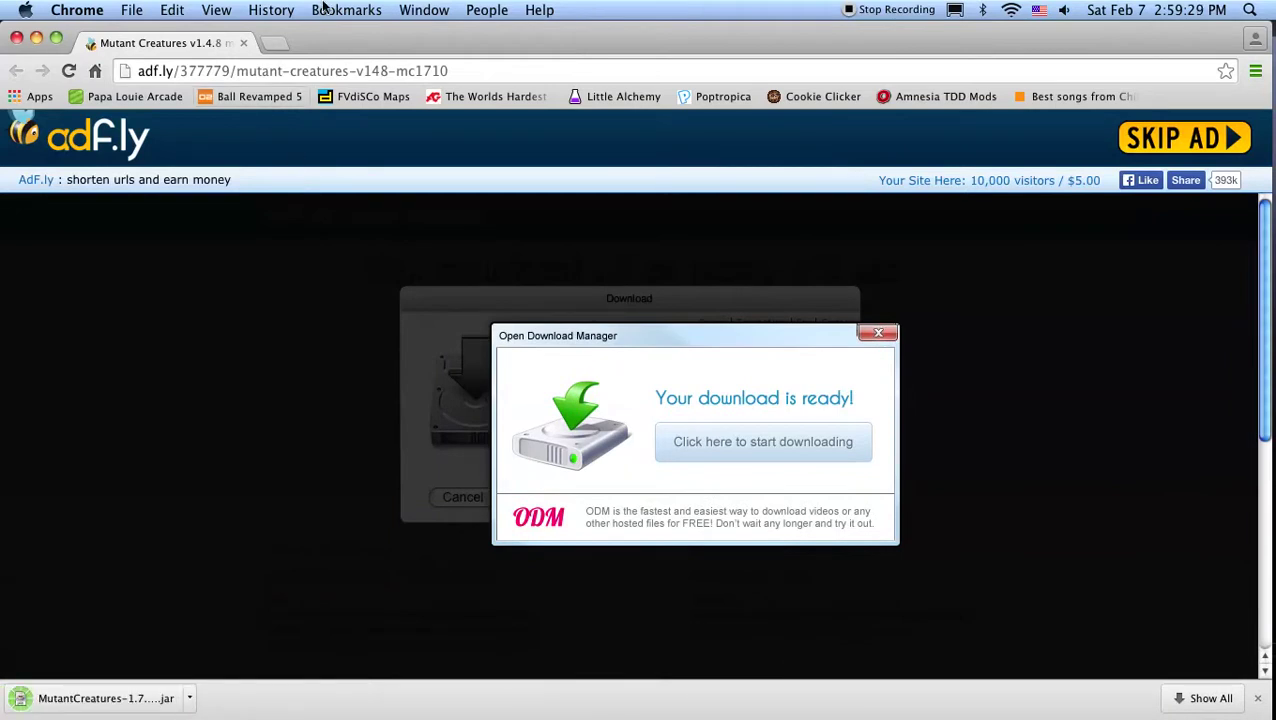
Step: Search the web for "animationAPI 1.7.10" and open the Minecraft Forum result "AnimationAPI - Animate your entities! [v1.2.3]"
left_click_drag(329, 40, 333, 8)
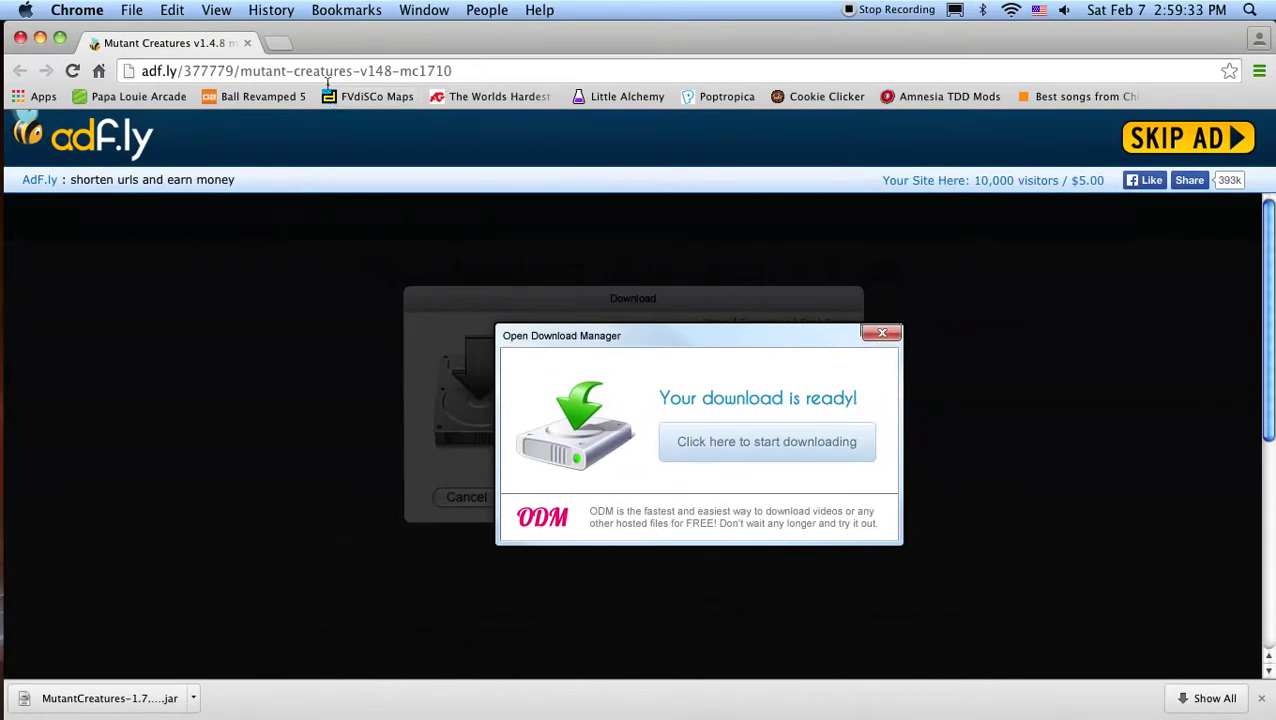
type("a")
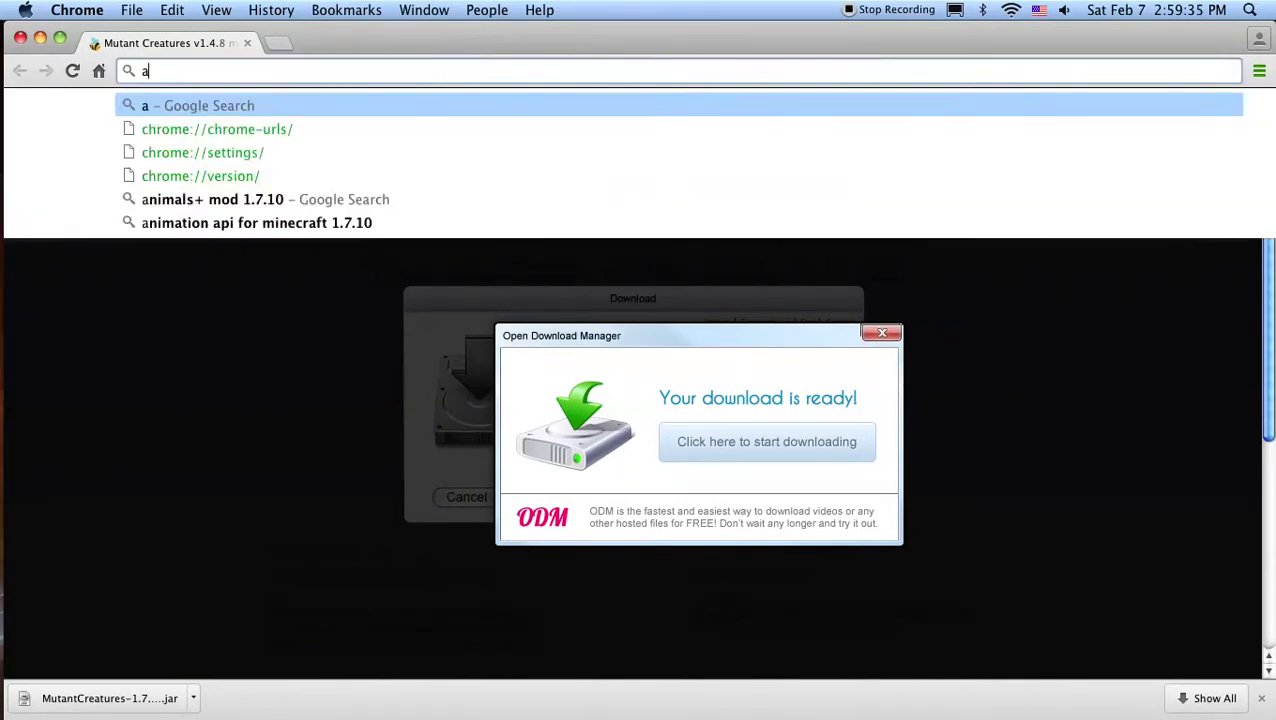
type("nimationAPI 1.7.10")
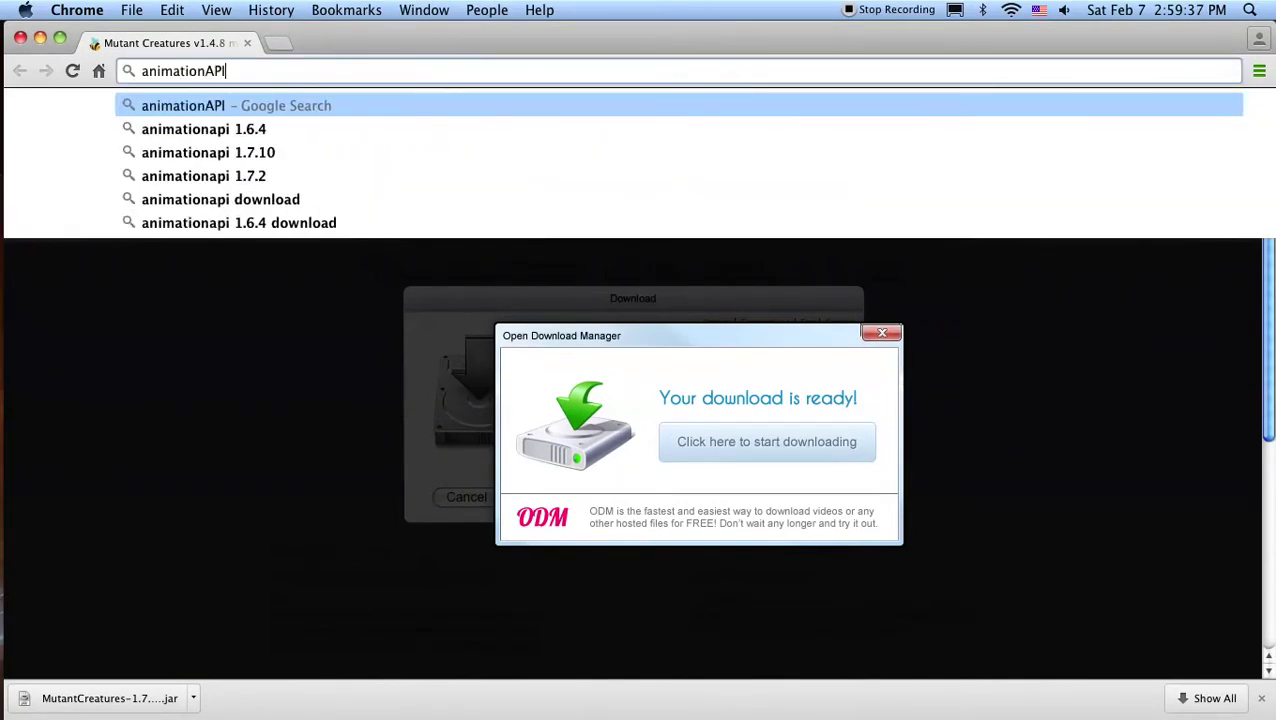
key("Return")
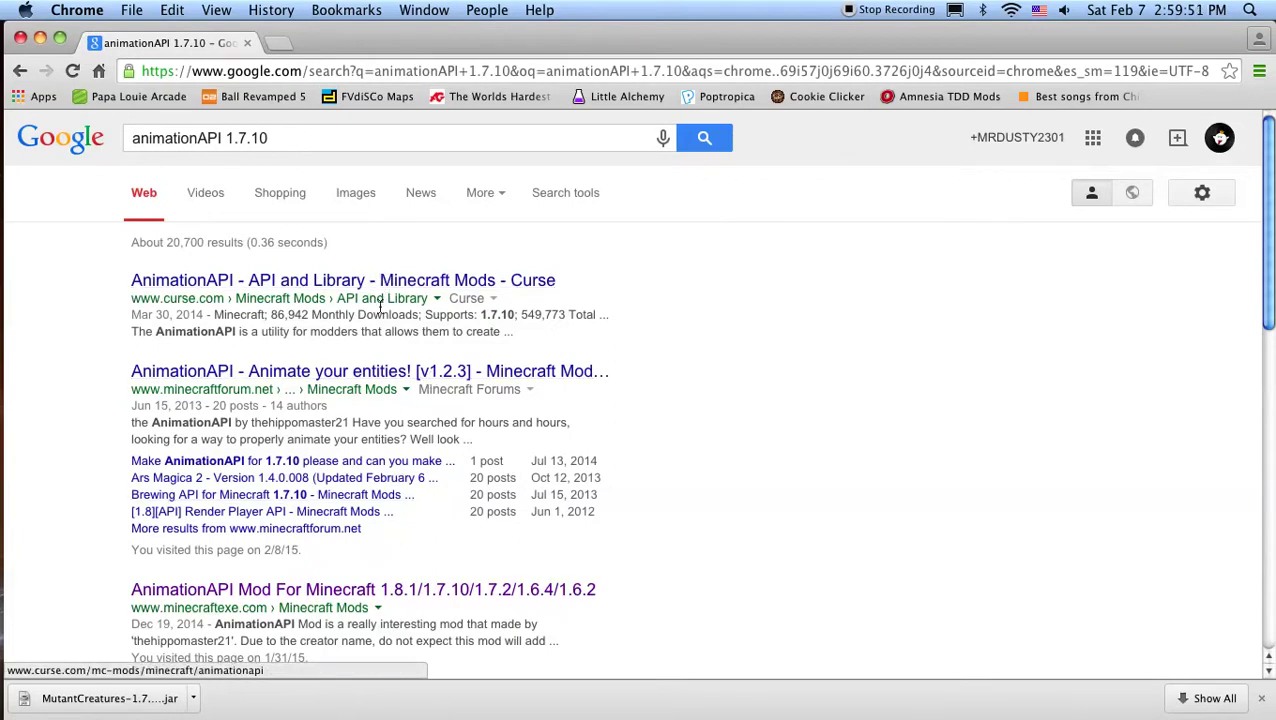
left_click(386, 376)
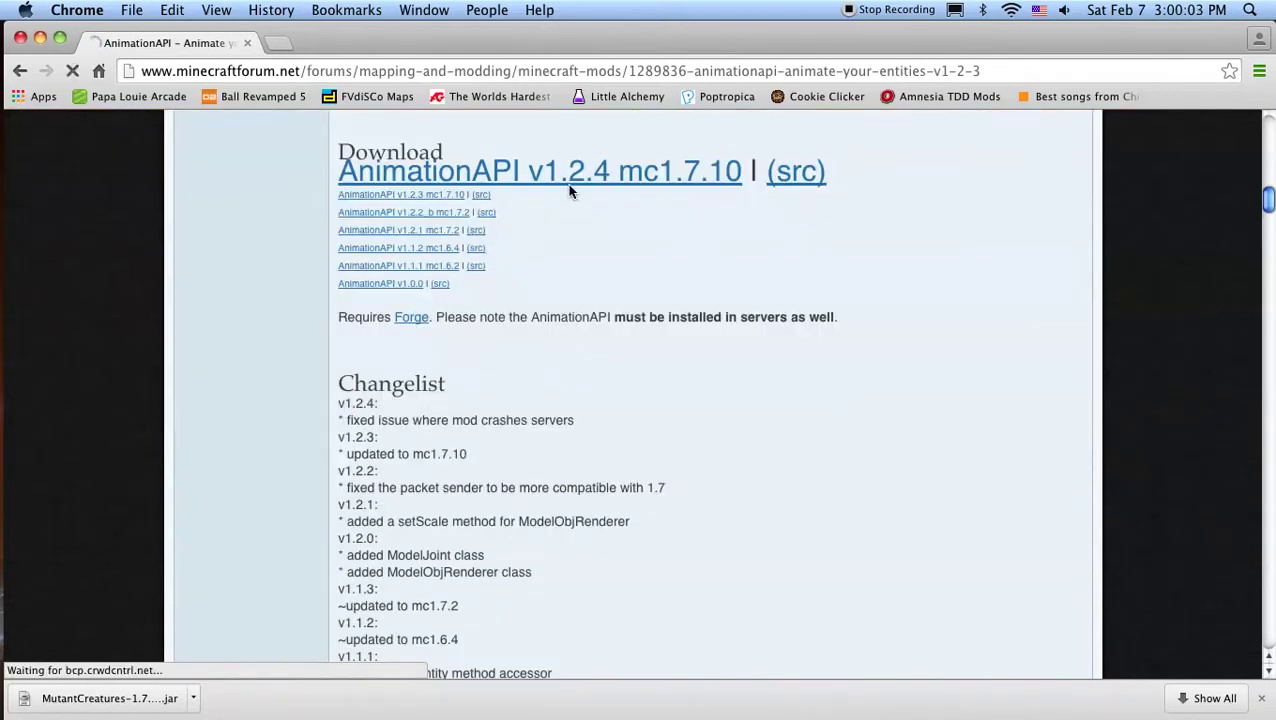
Step: Download AnimationAPI v1.2.4 mc1.7.10 from the forum post, skipping the adf.ly ad and keeping the jar file
scroll(580, 232, "up", 2)
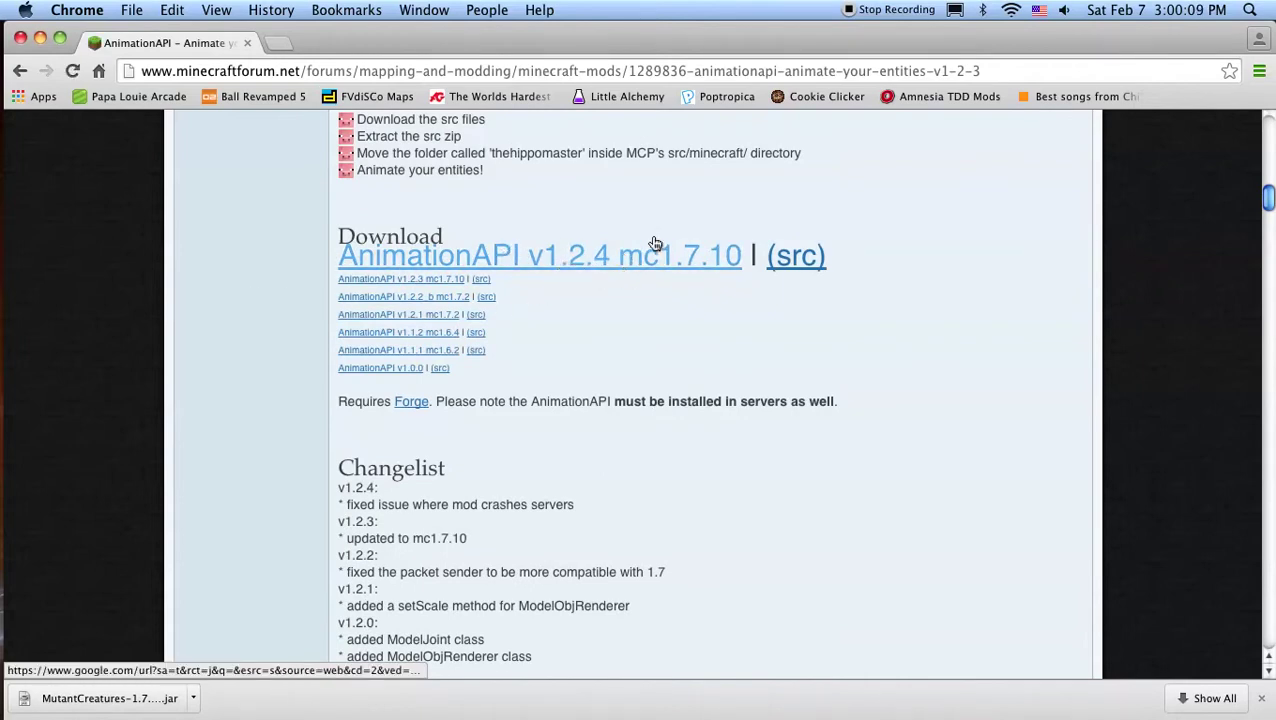
left_click(729, 260)
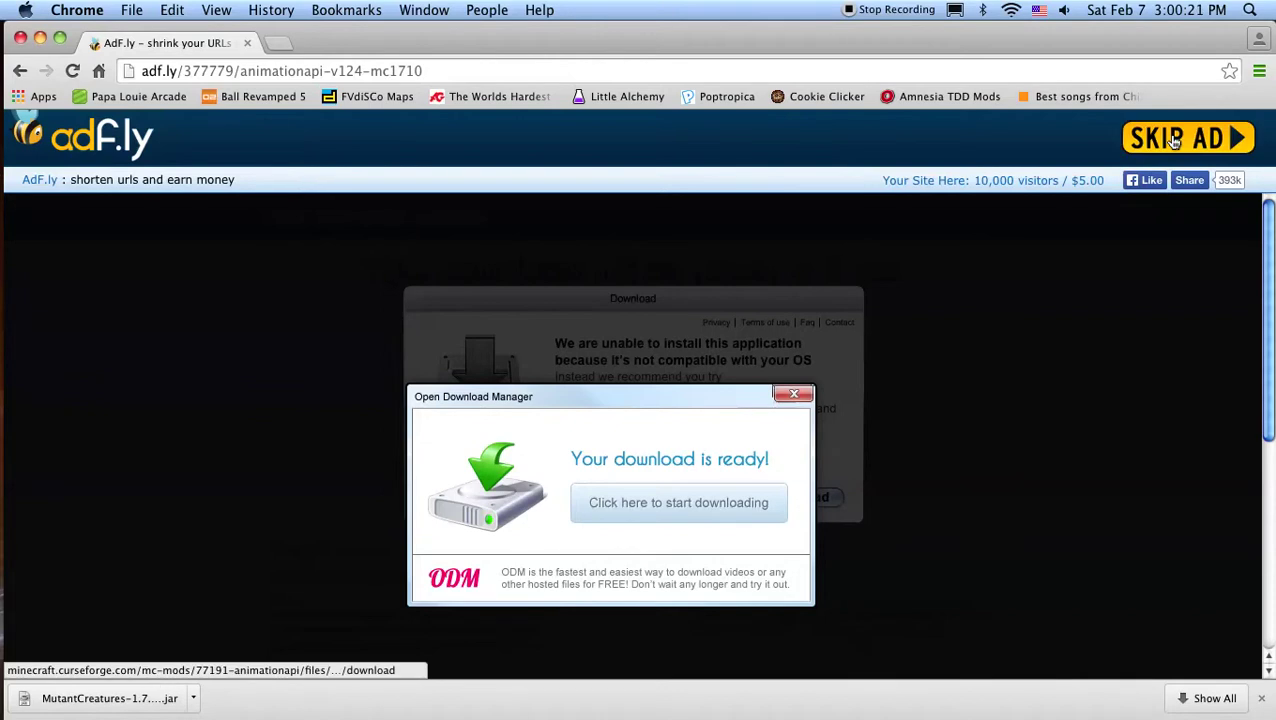
left_click(1175, 141)
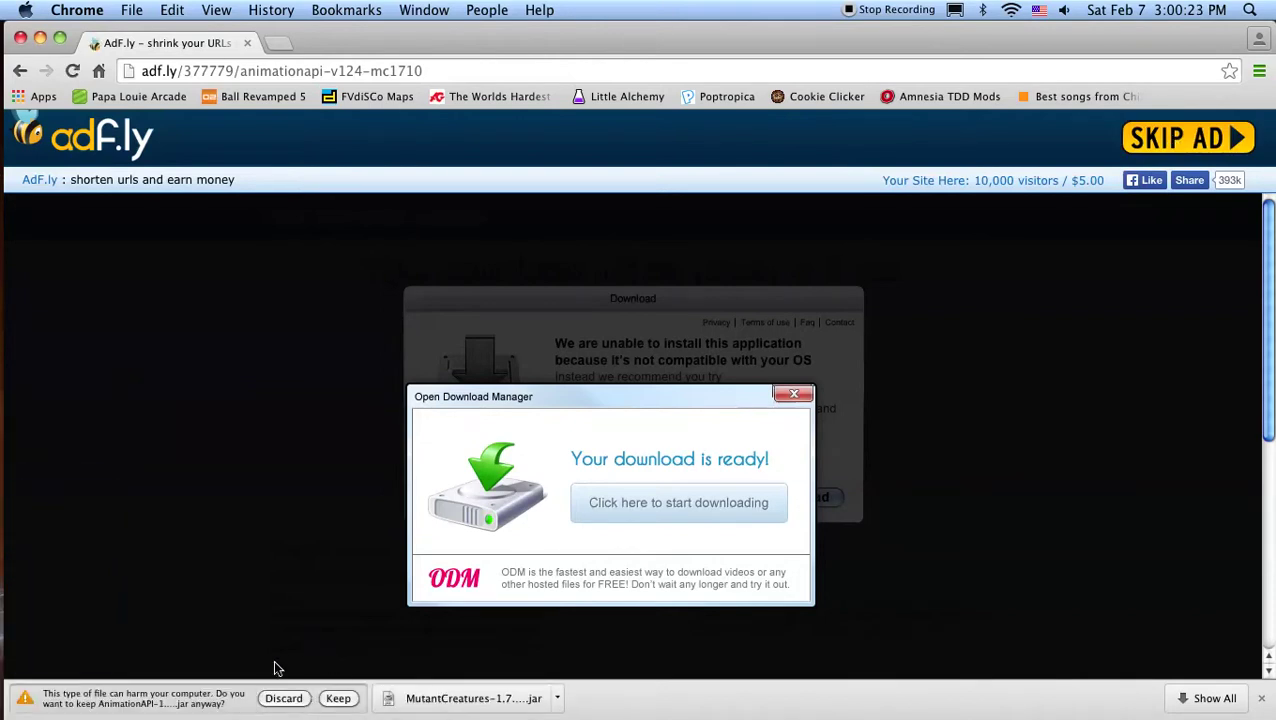
left_click(338, 698)
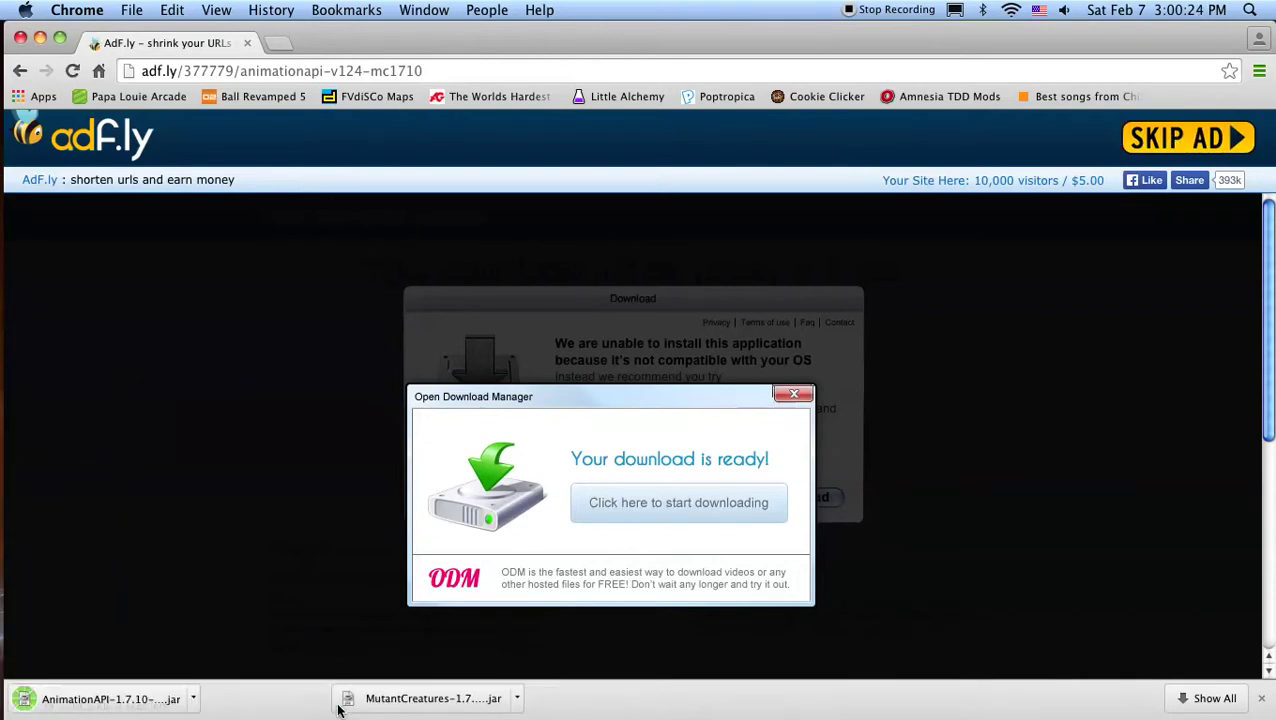
Step: Minimize the browser window and open Macintosh HD in an enlarged, widened Finder window
left_click(40, 38)
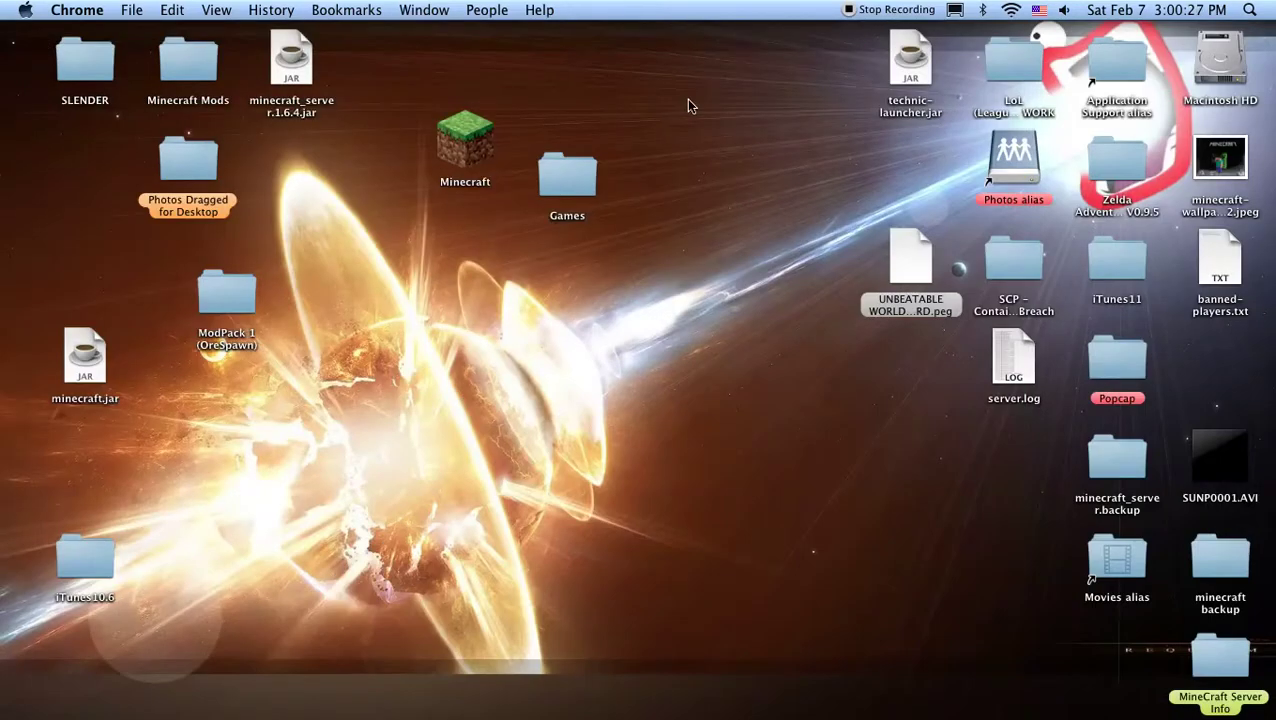
double_click(1198, 64)
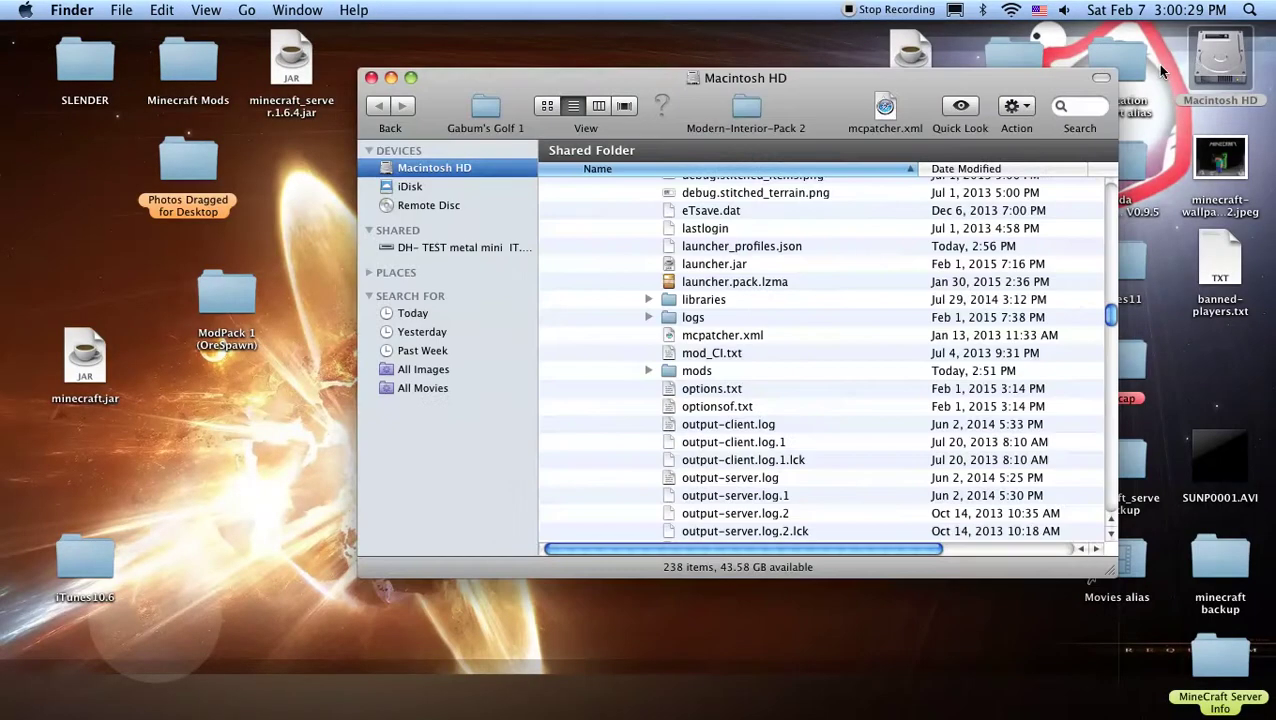
left_click(410, 78)
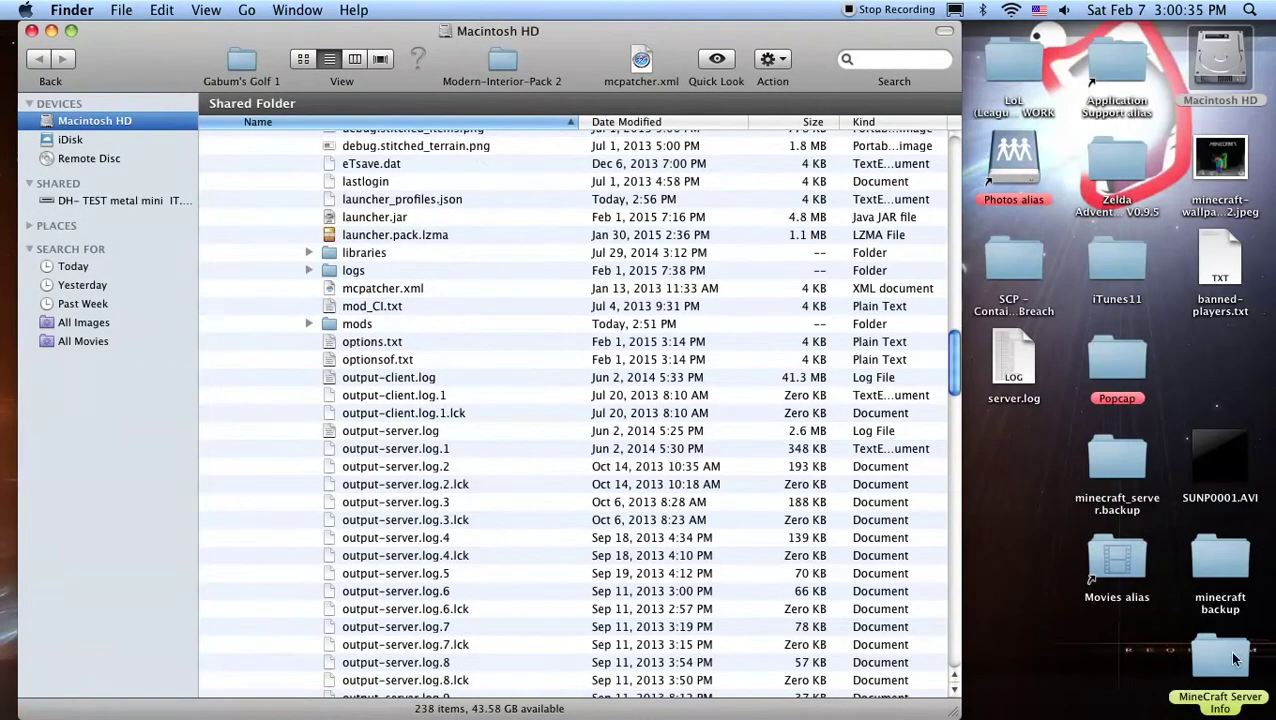
left_click_drag(958, 712, 1244, 716)
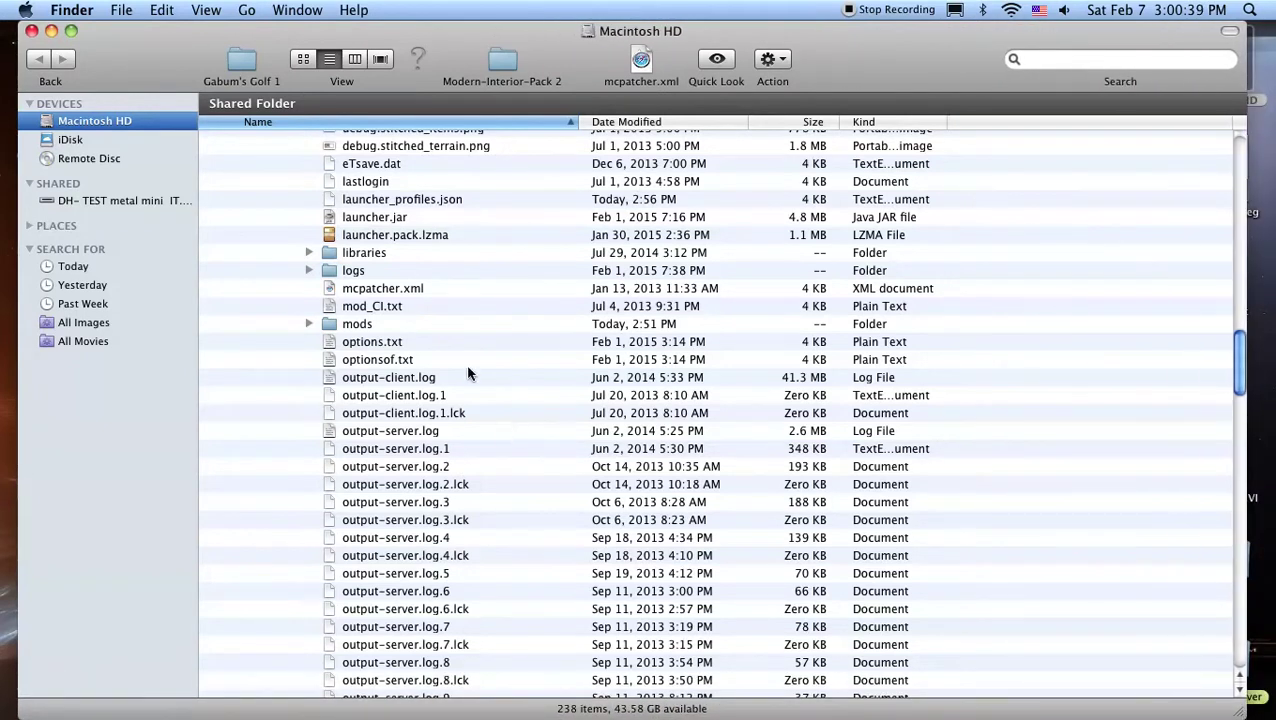
Step: Open the mods folder under Users/administrator/Library/Application Support/minecraft and shift its window fully into view
scroll(452, 349, "up", 20)
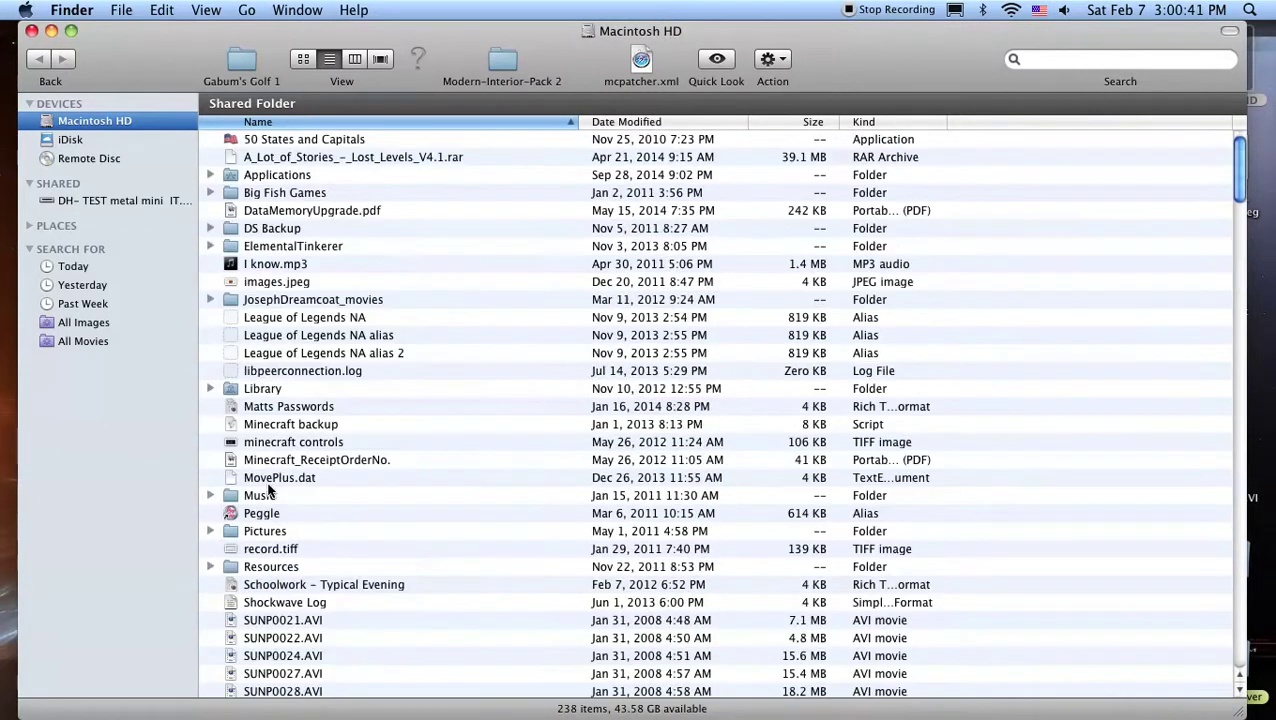
scroll(337, 470, "down", 13)
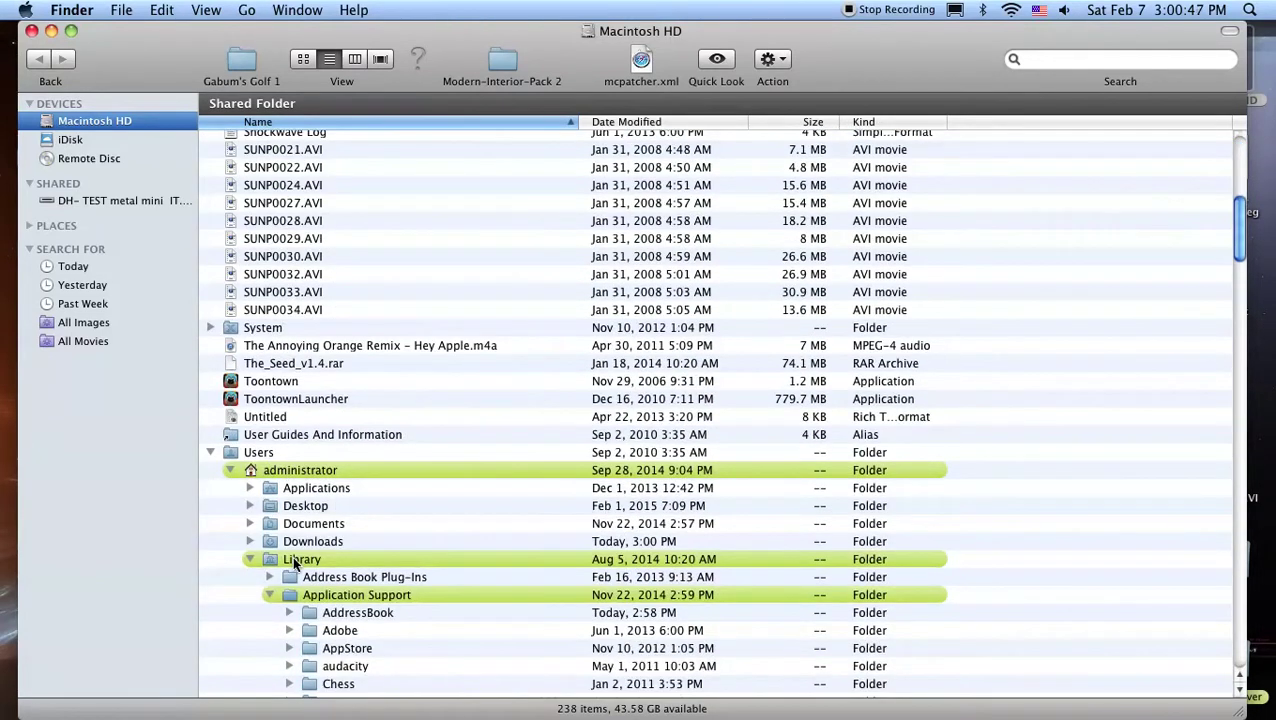
scroll(354, 590, "down", 5)
scroll(348, 598, "down", 15)
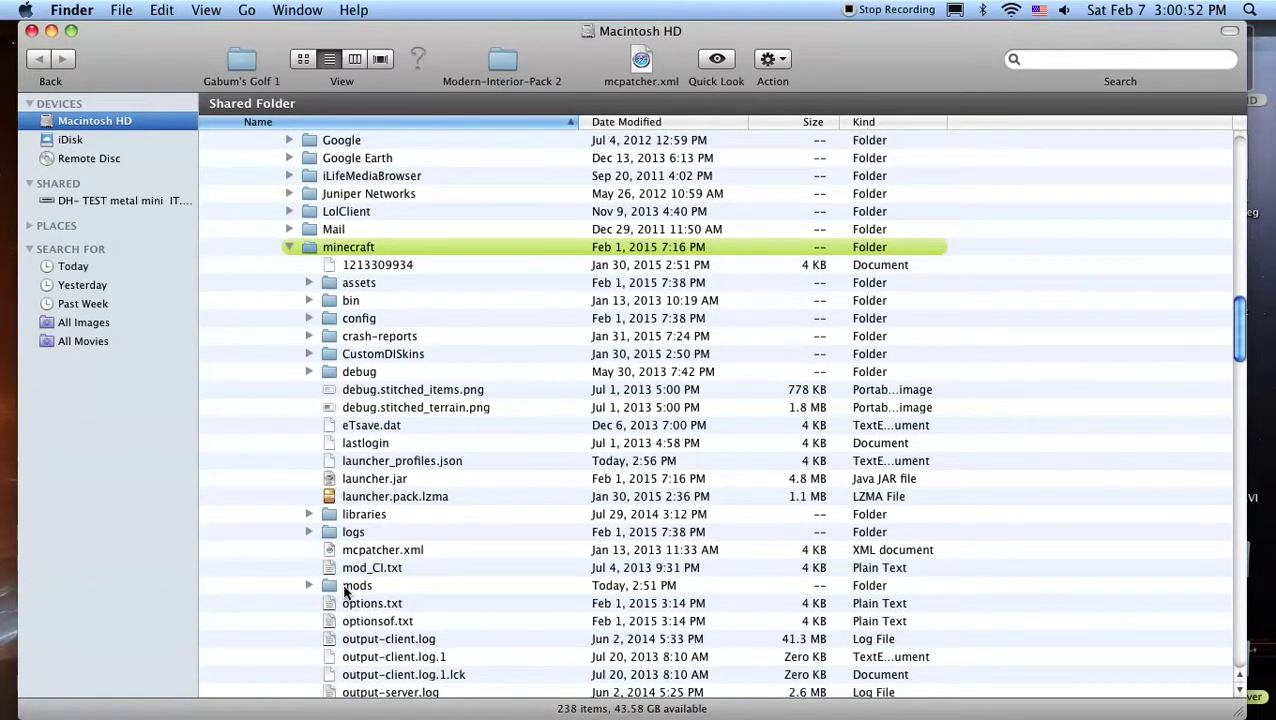
double_click(345, 590)
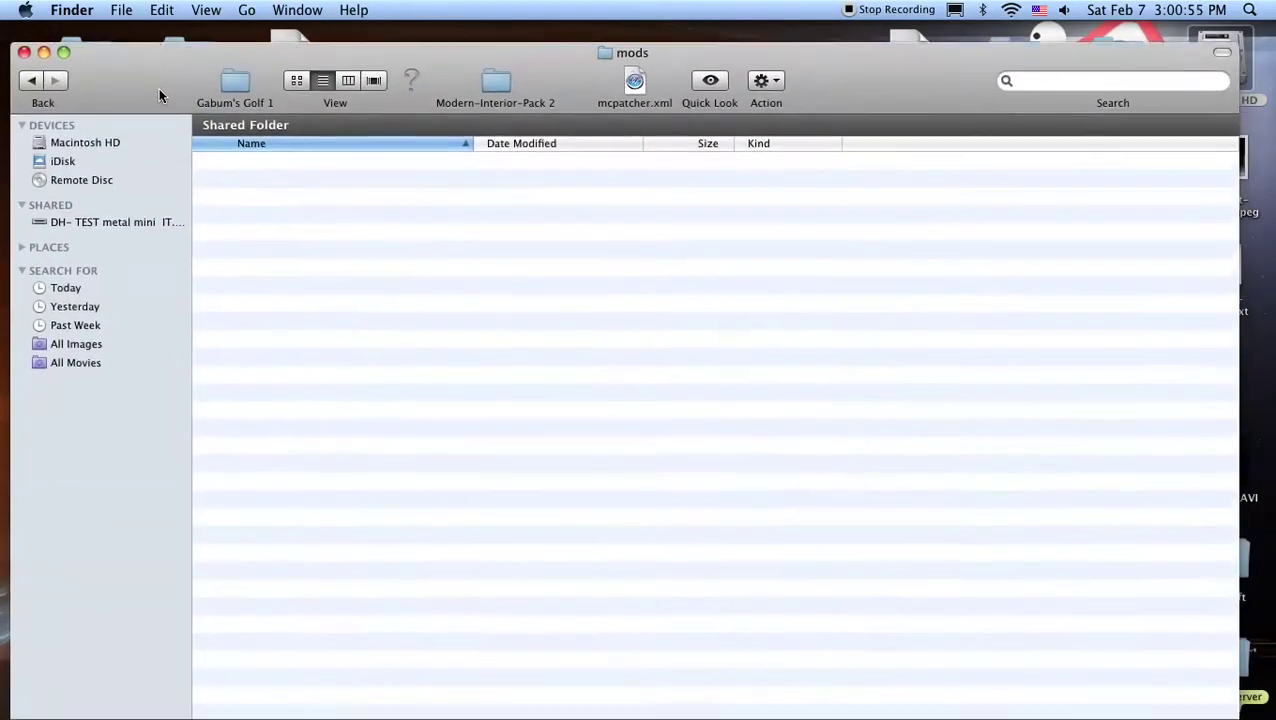
left_click_drag(159, 95, 147, 55)
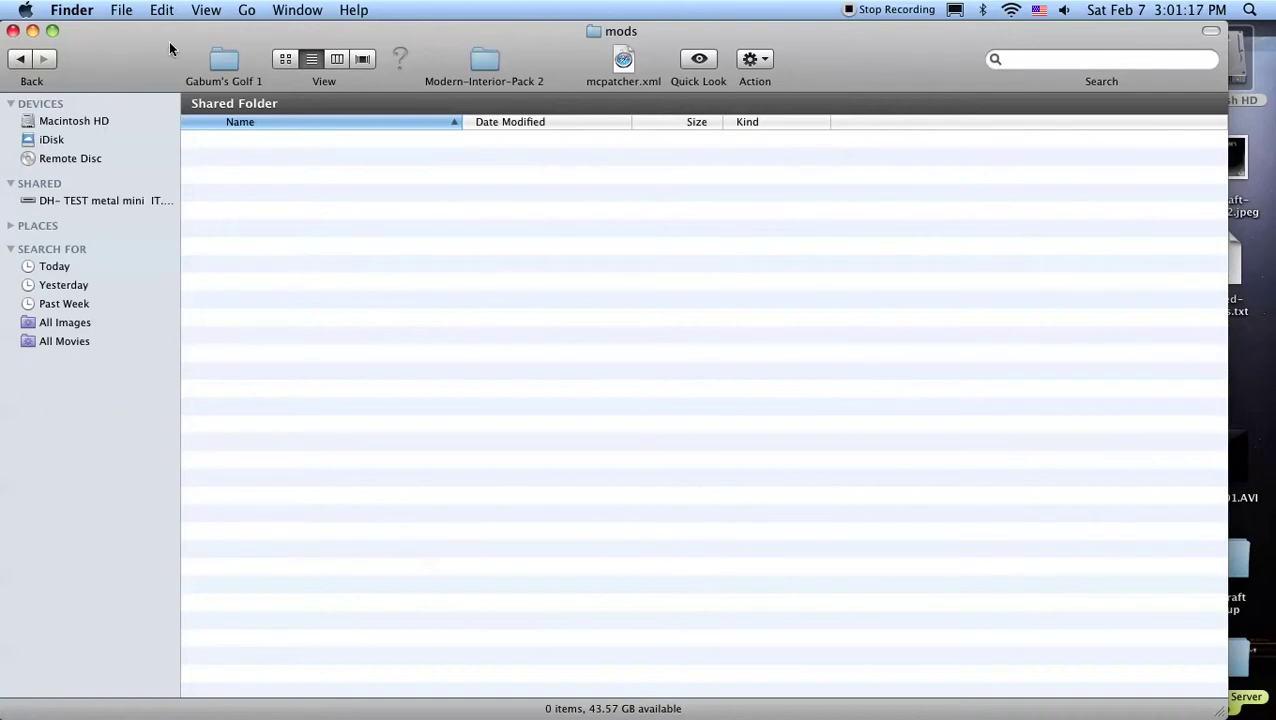
Step: Switch back to Chrome and copy the downloaded MutantCreatures and AnimationAPI jar files into the mods folder
key("F11")
key("F11")
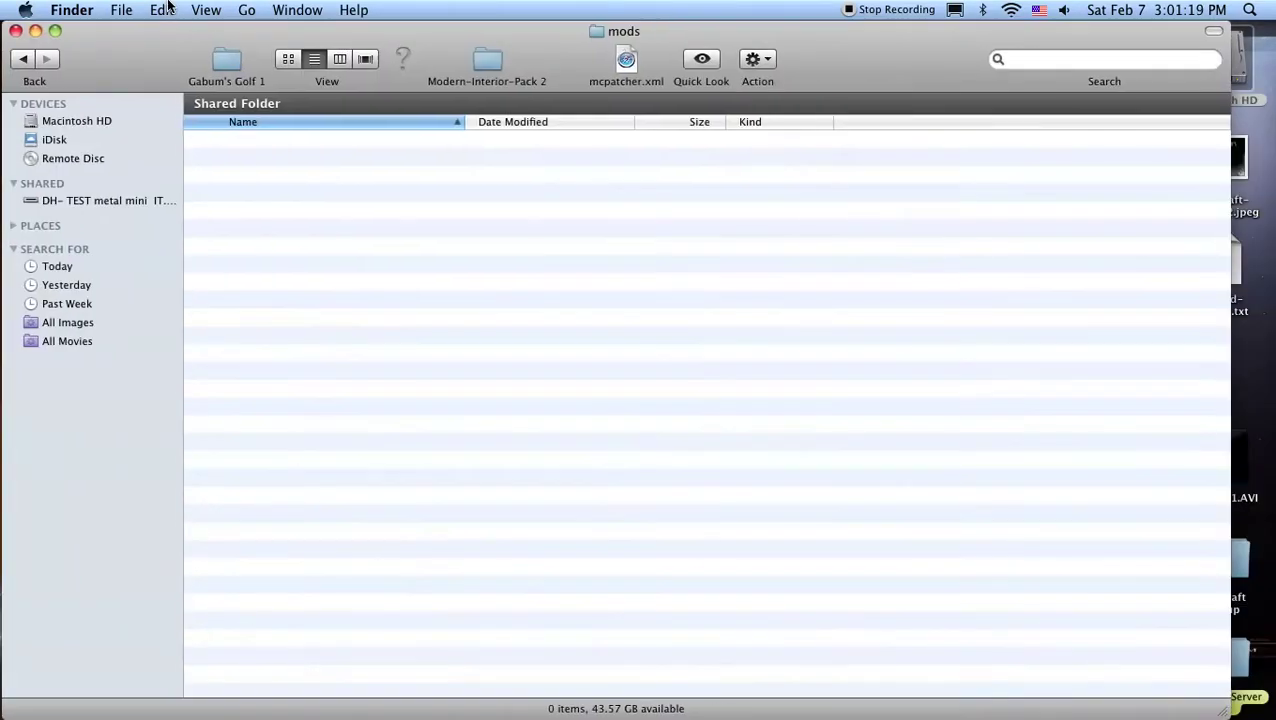
left_click(30, 195)
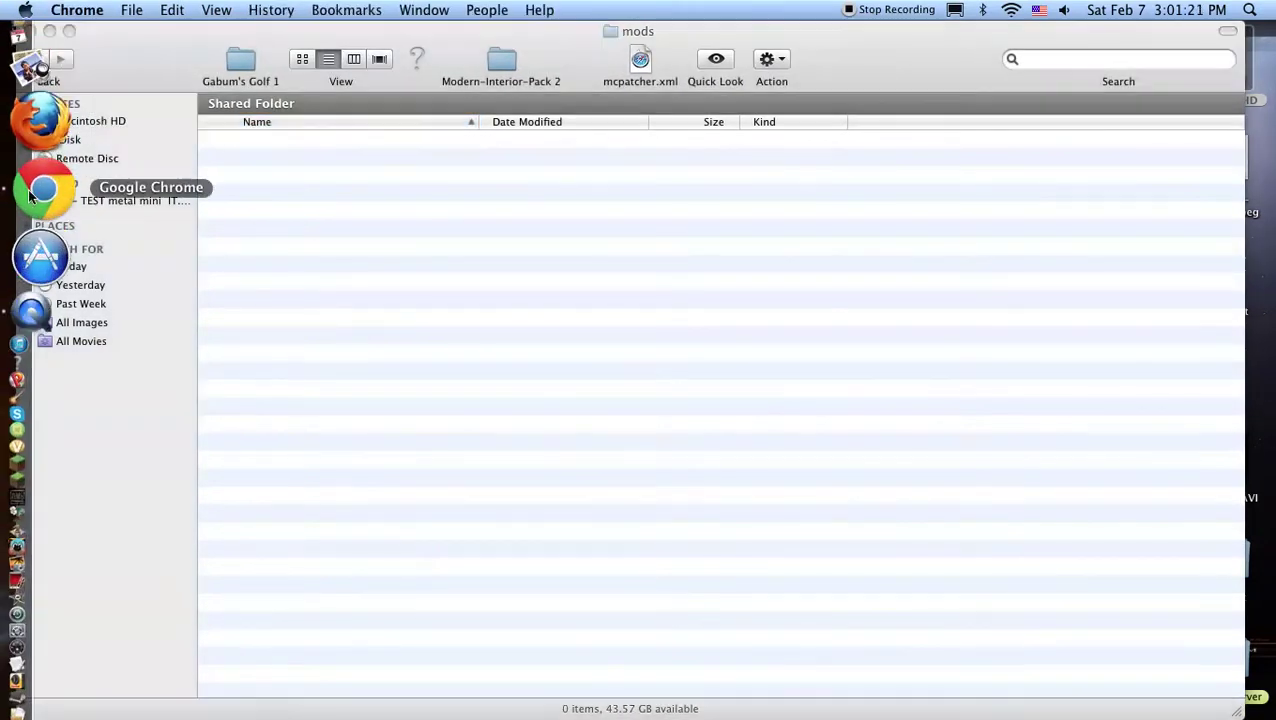
left_click_drag(338, 40, 878, 5)
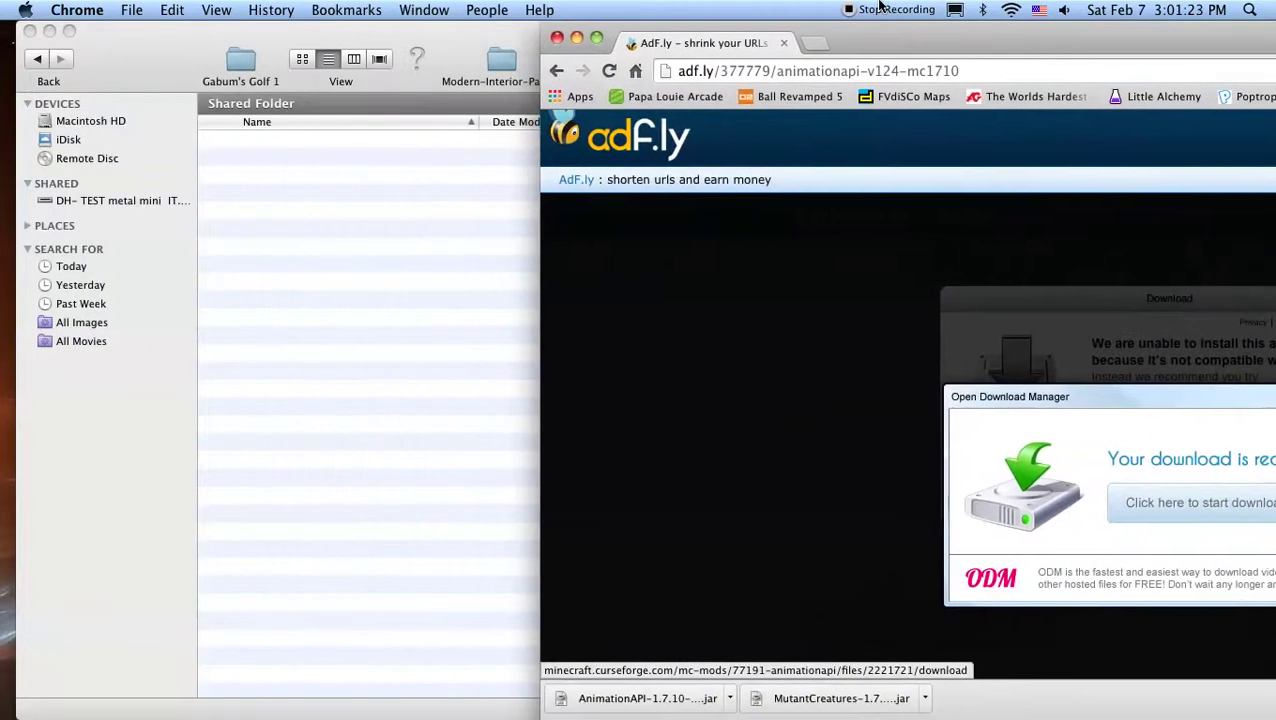
left_click_drag(801, 690, 450, 402)
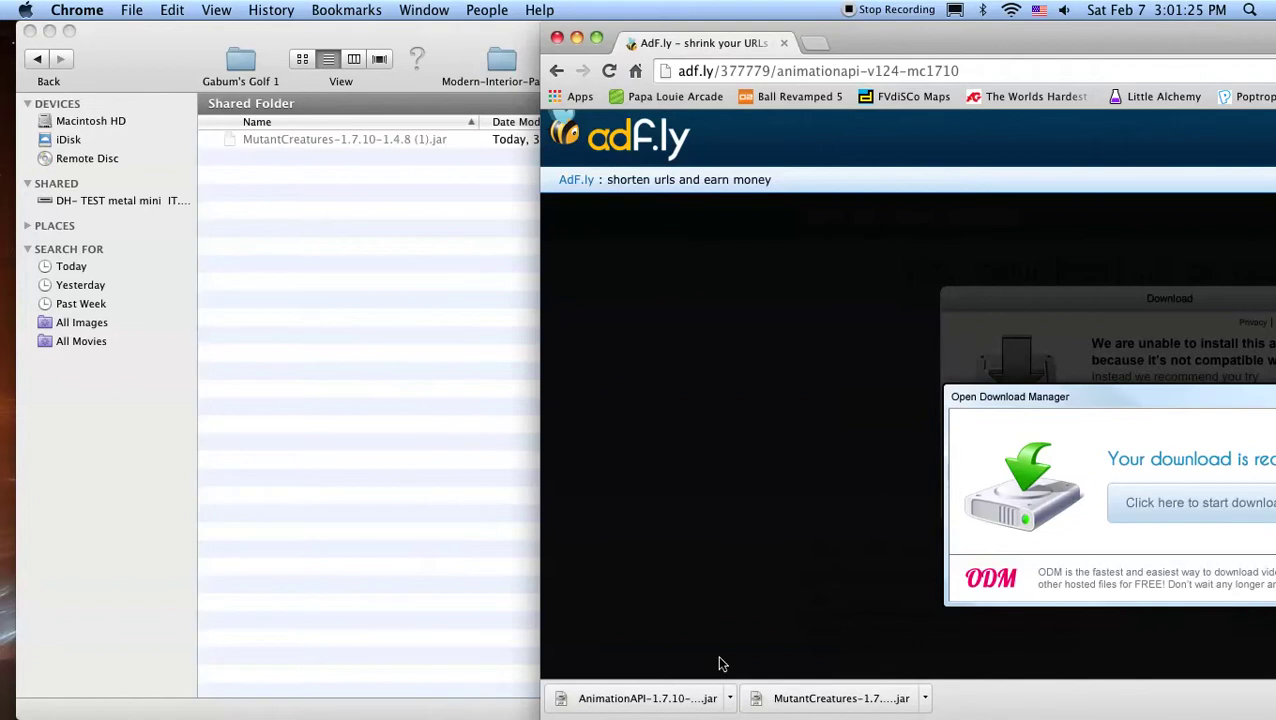
left_click_drag(712, 699, 356, 390)
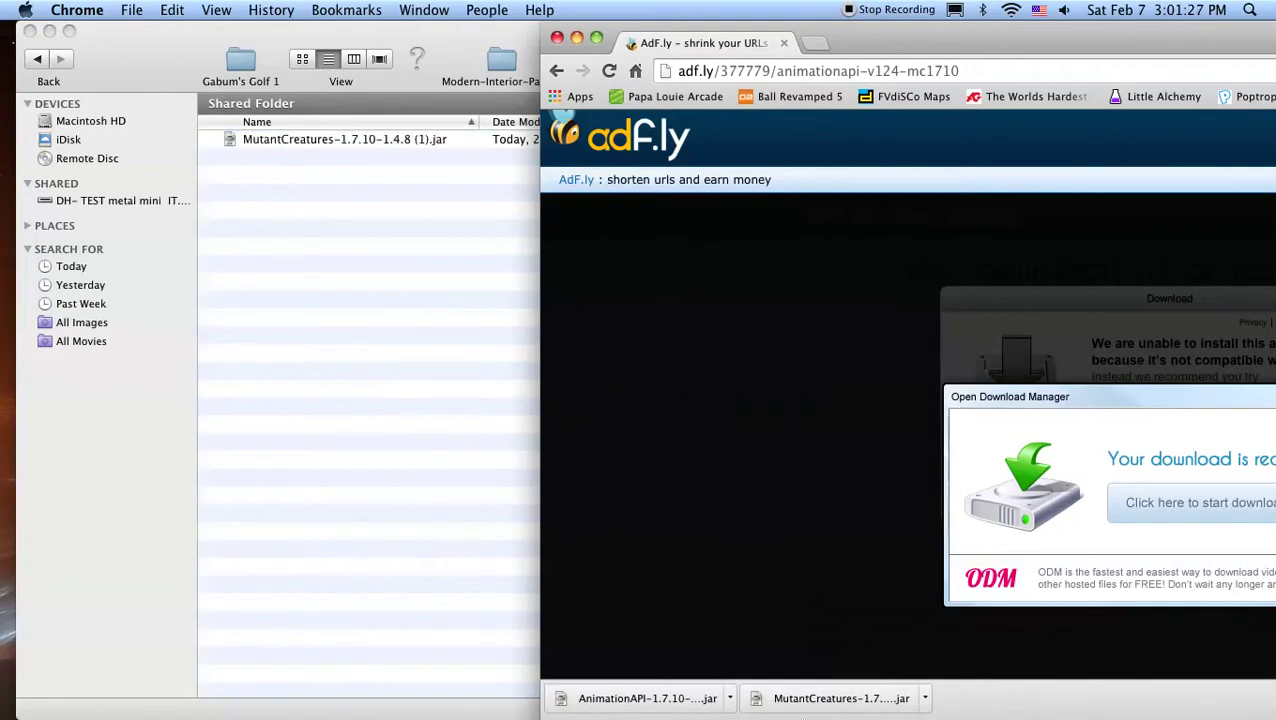
left_click_drag(680, 700, 373, 416)
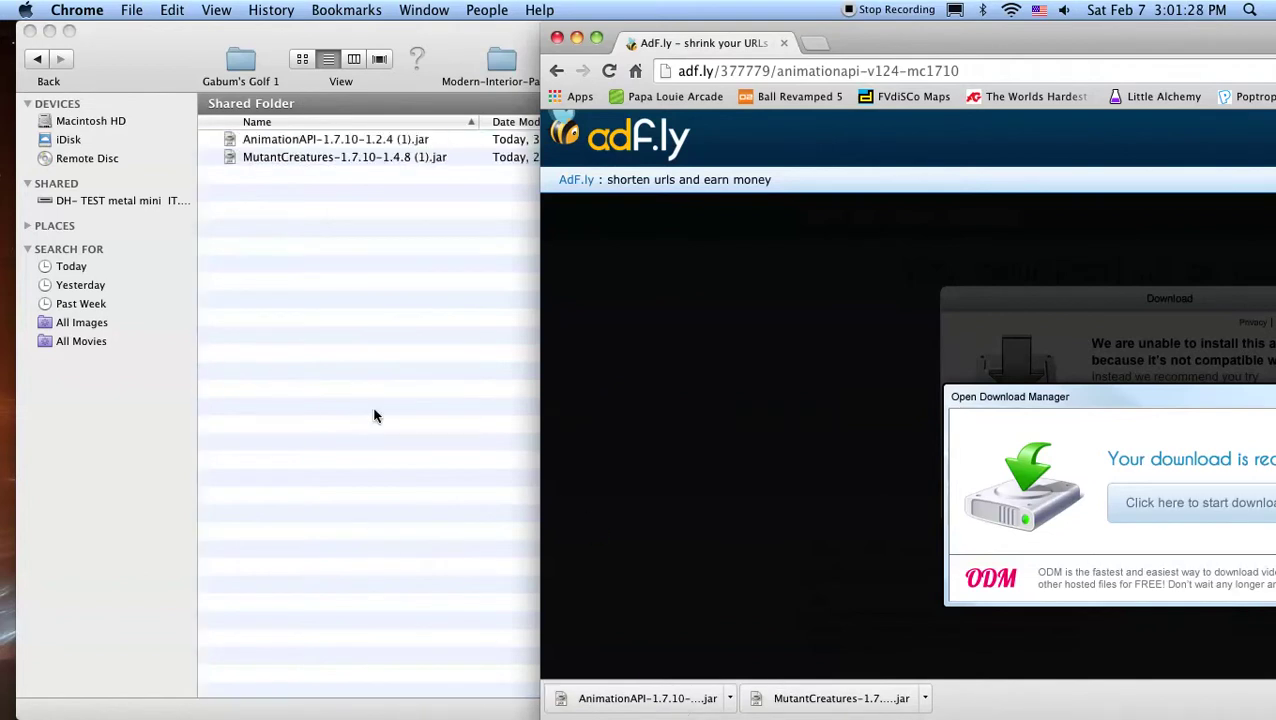
Step: Close the browser and mods folder windows and launch Minecraft from the desktop
left_click(558, 38)
left_click_drag(158, 31, 146, 266)
left_click(460, 140)
left_click_drag(441, 279, 467, 239)
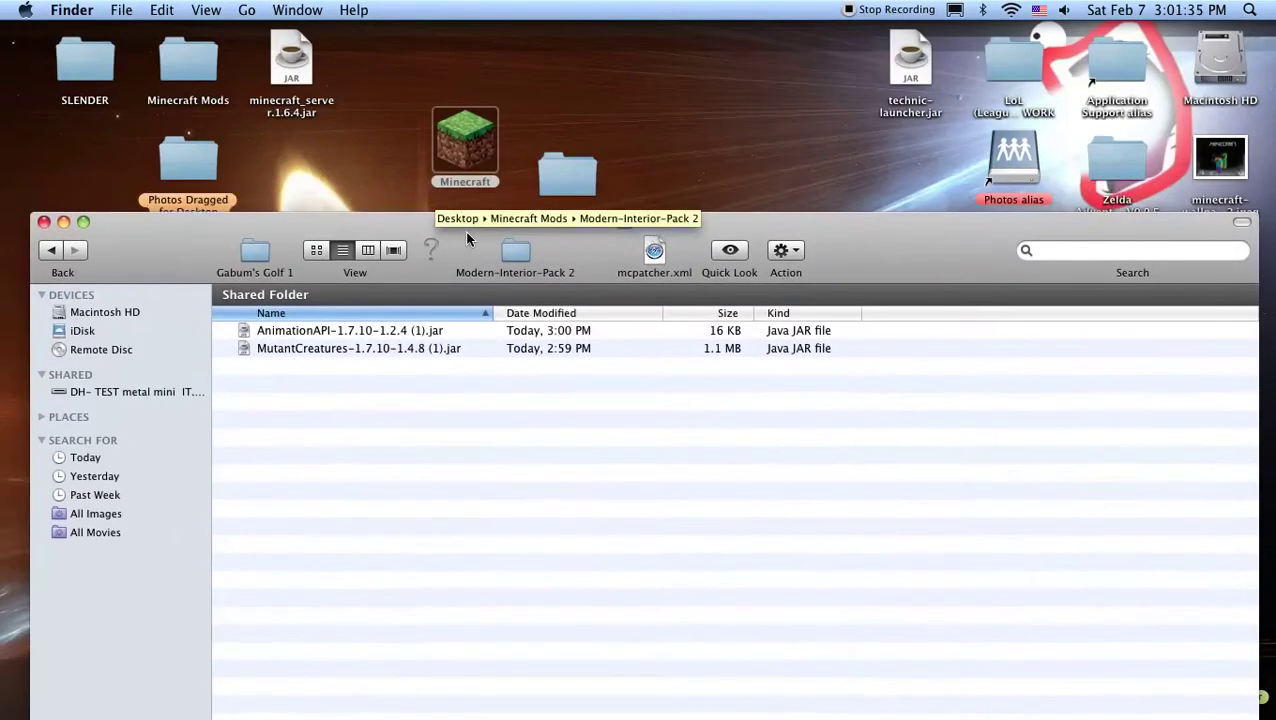
left_click(44, 224)
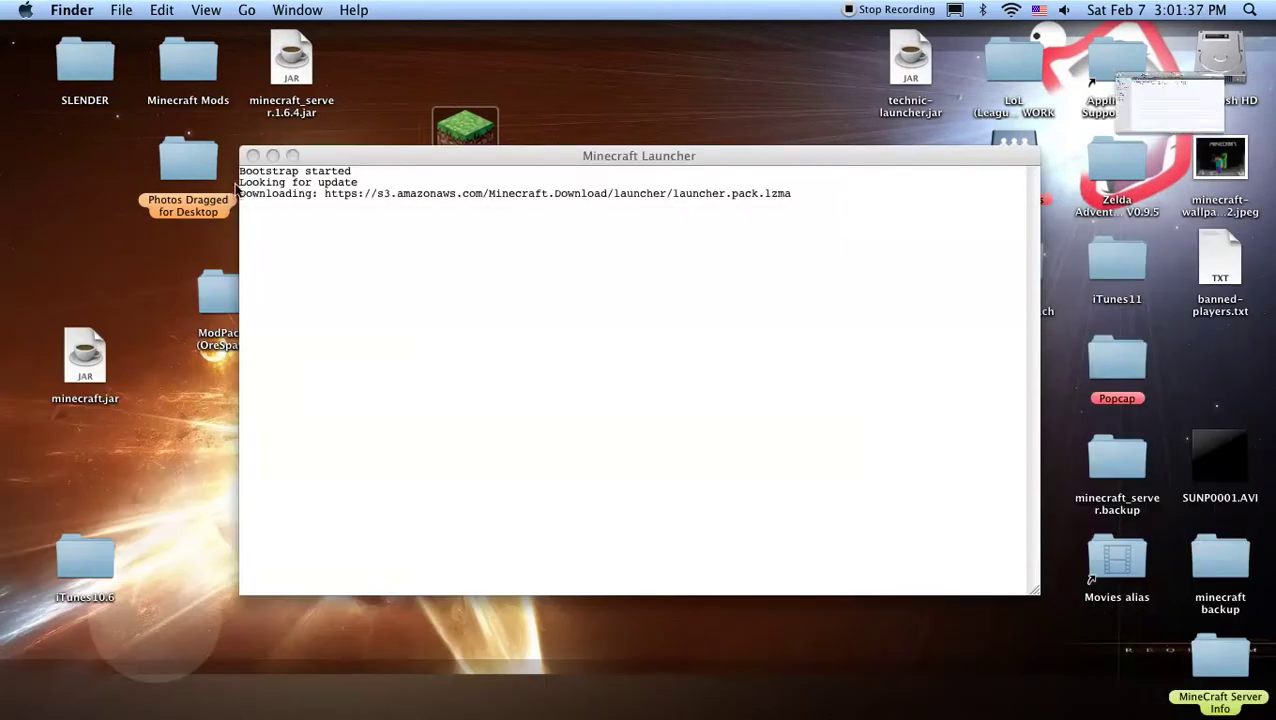
Step: Reposition the Minecraft Launcher window, start the game with the Forge profile, and enlarge the game window
triple_click(365, 171)
left_click_drag(345, 163, 185, 43)
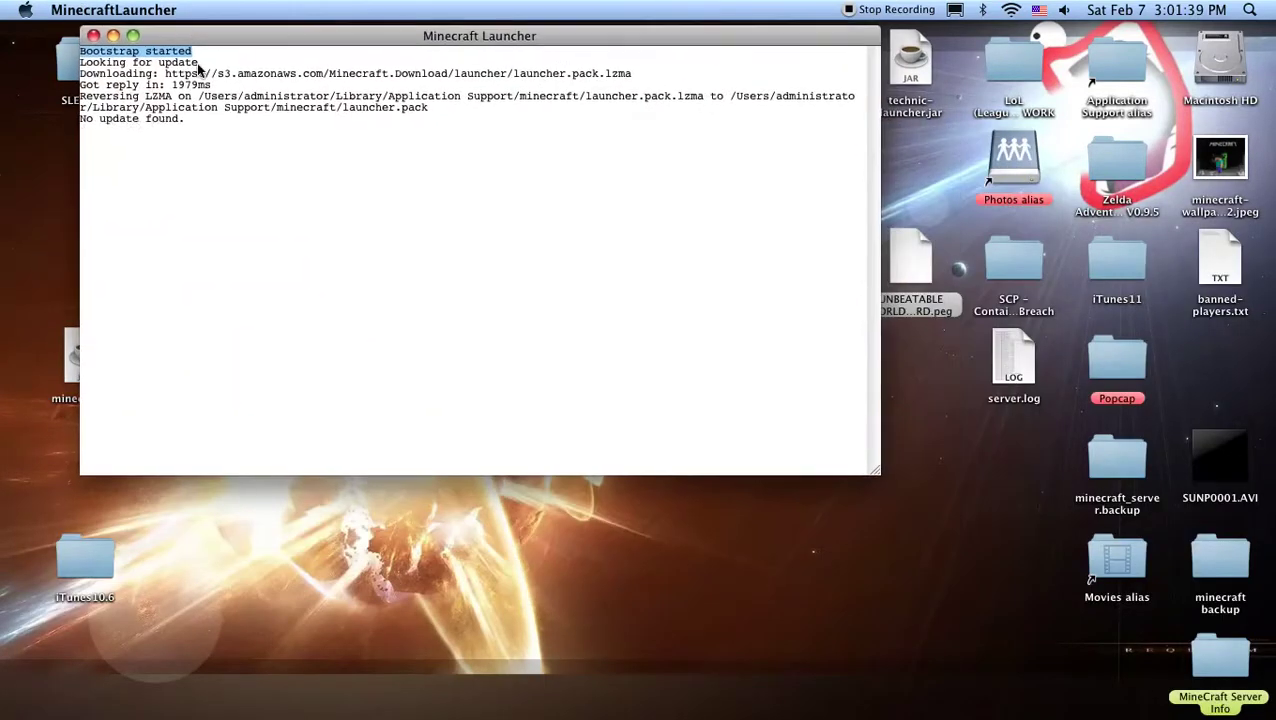
left_click_drag(875, 470, 1066, 686)
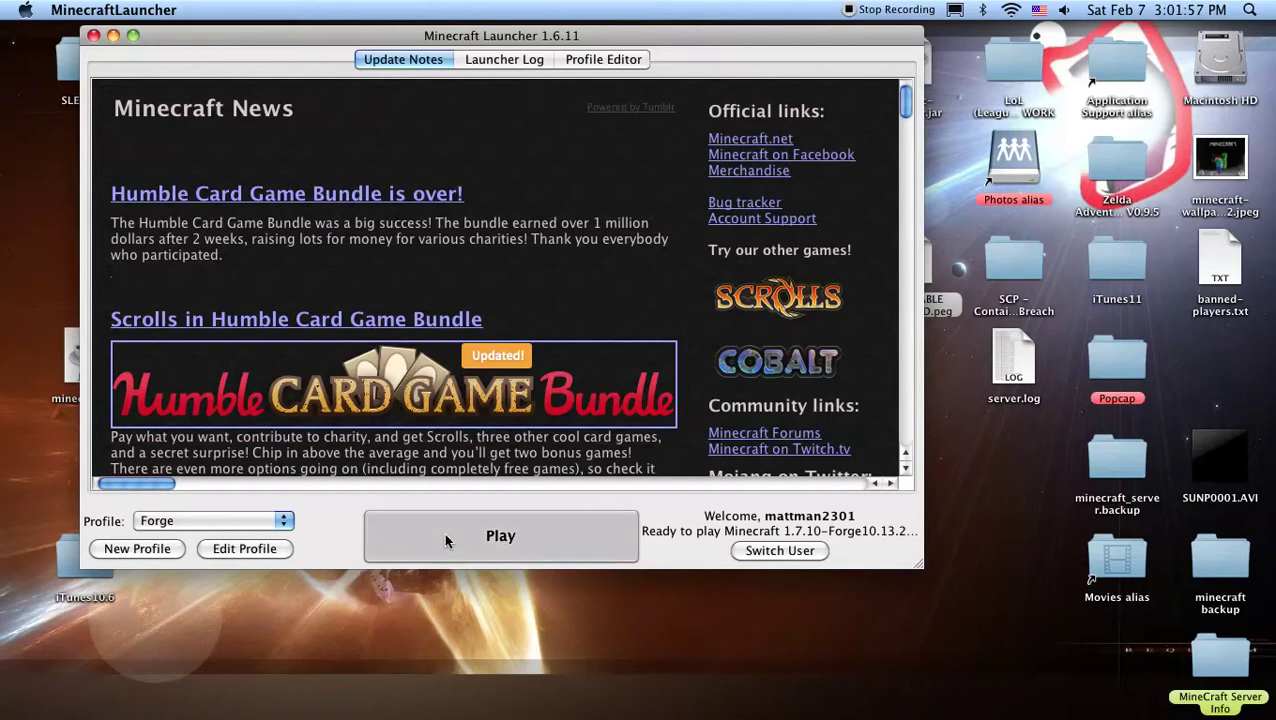
left_click(446, 540)
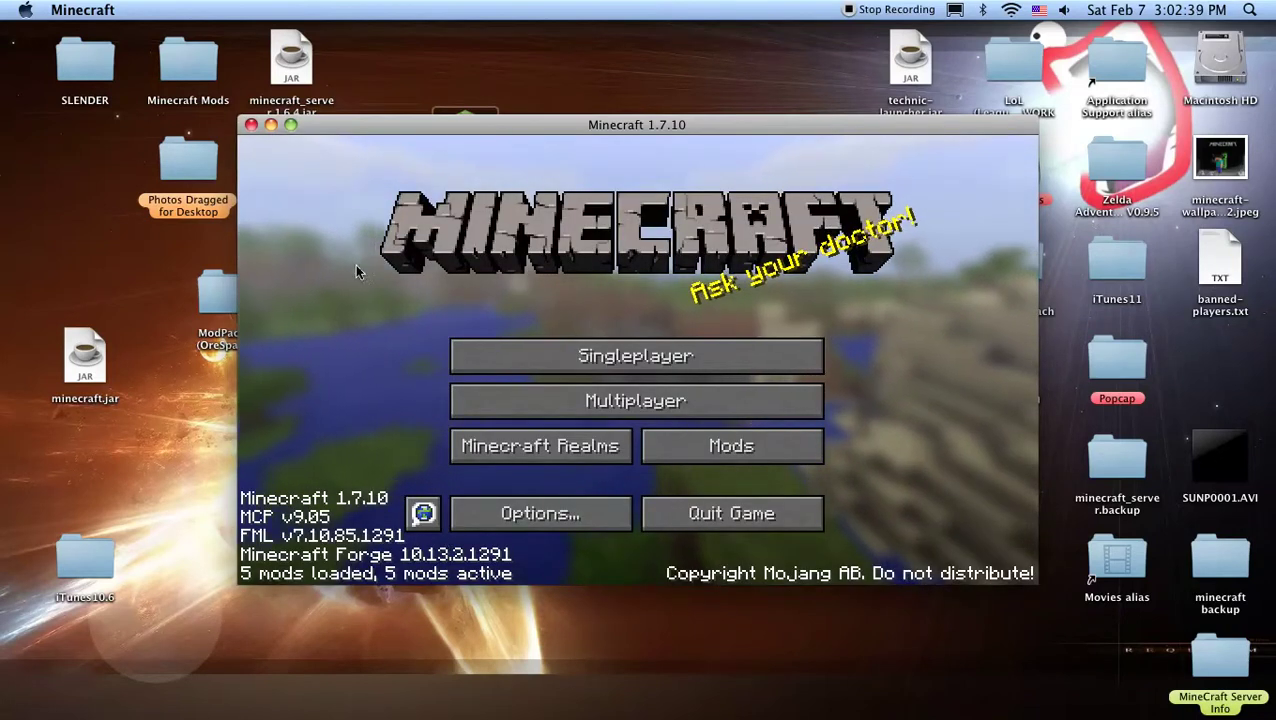
left_click(291, 124)
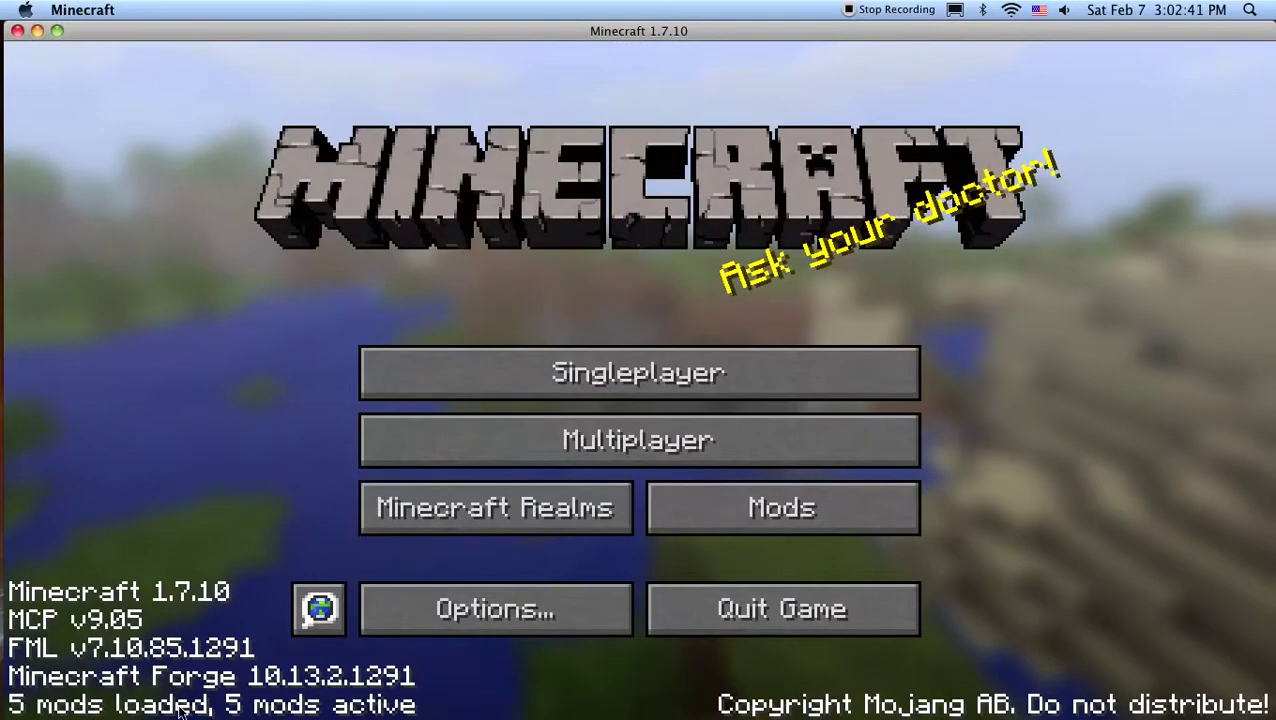
Step: Check the game's mod list for AnimationAPI and Mutant Creatures, and return to the main menu
left_click(800, 506)
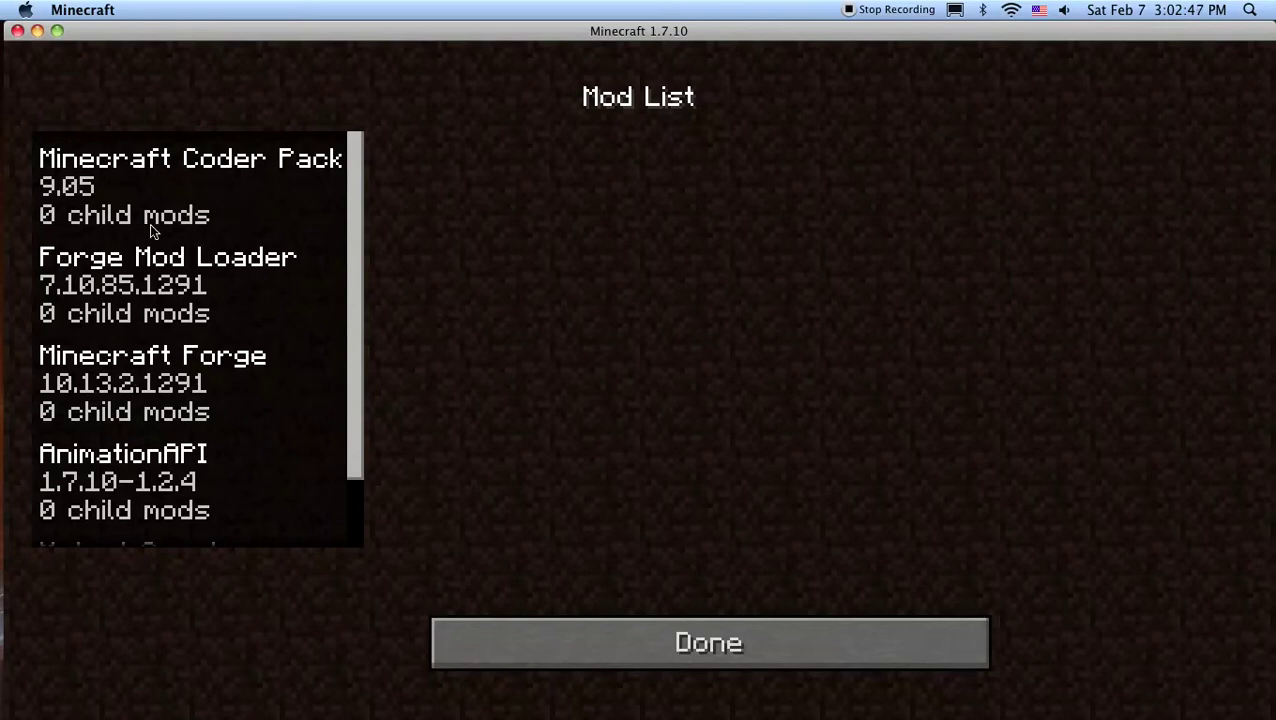
scroll(232, 323, "down", 3)
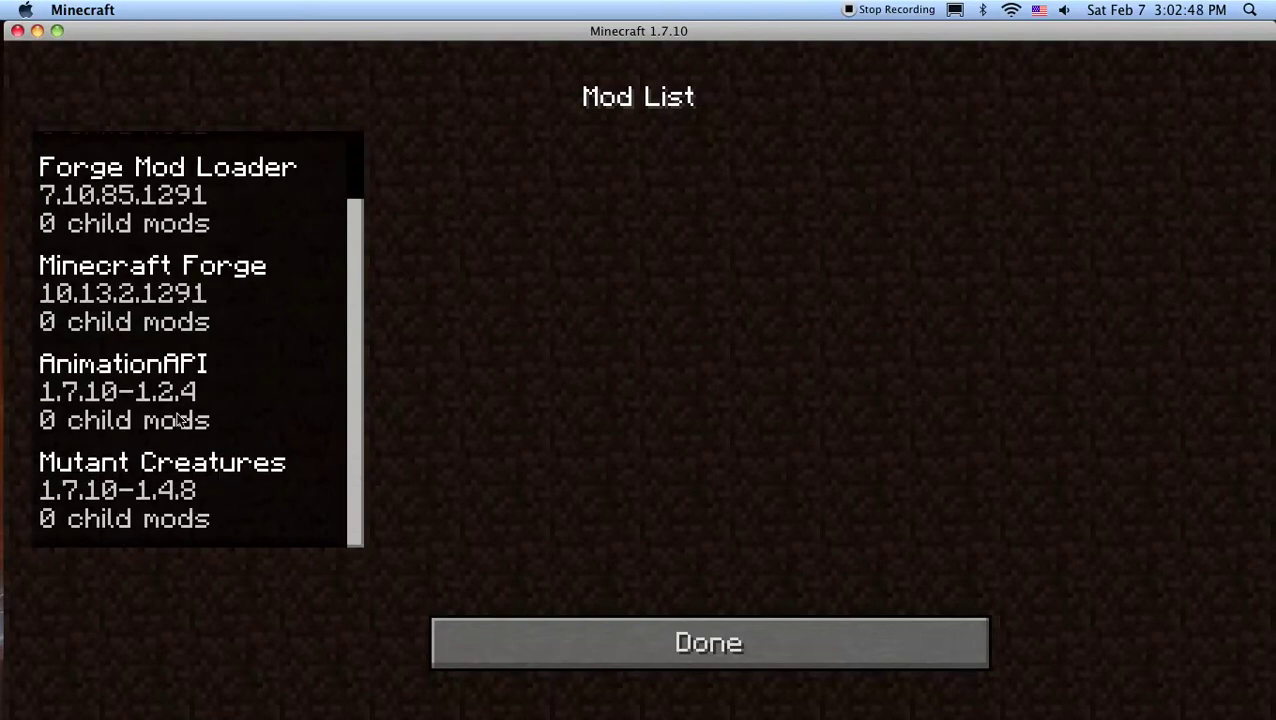
left_click(650, 662)
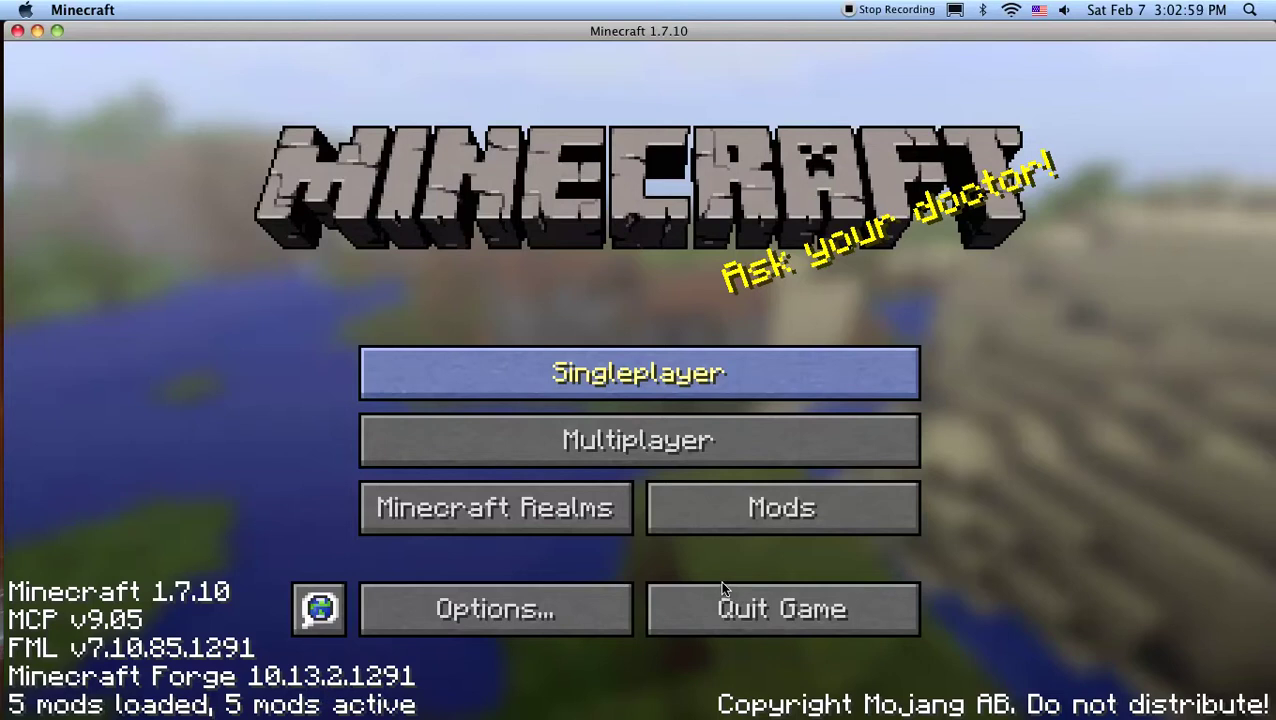
Step: Begin a new singleplayer world and name it "youtube mod test"
left_click(640, 373)
left_click_drag(1003, 198, 990, 224)
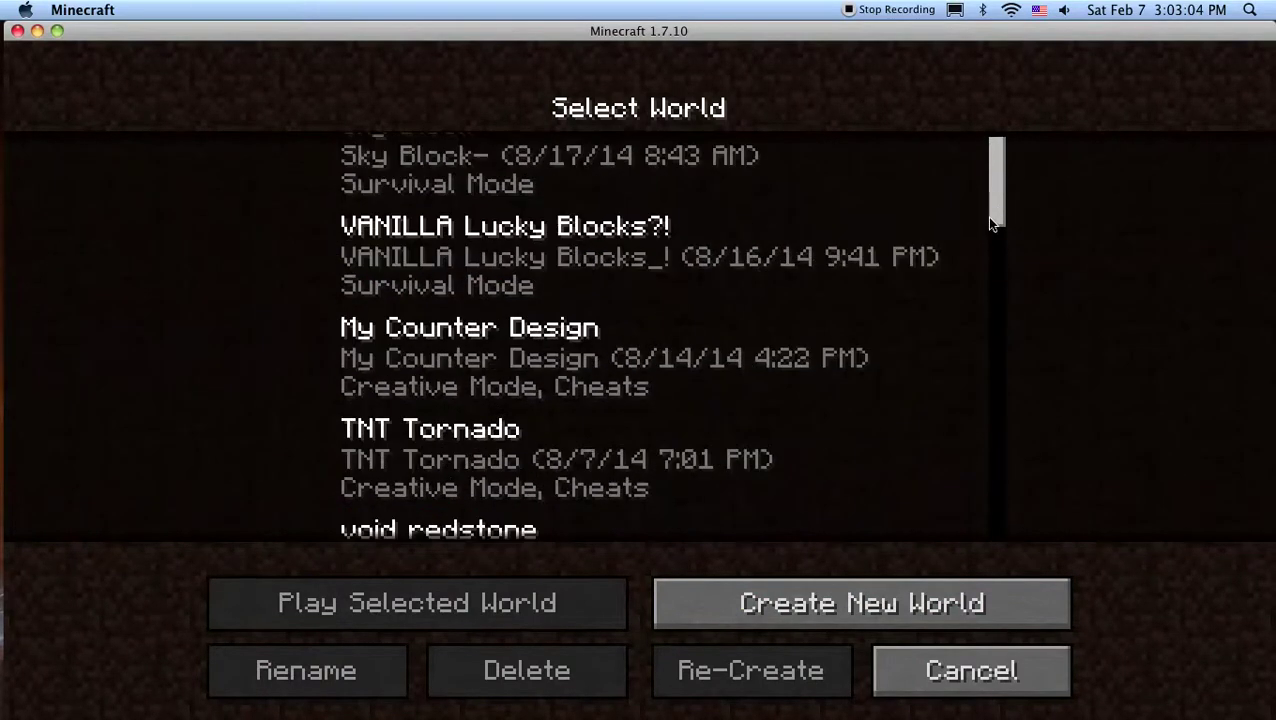
left_click(922, 582)
key("BackSpace")
key("BackSpace")
key("BackSpace")
key("BackSpace")
key("BackSpace")
key("BackSpace")
key("BackSpace")
key("BackSpace")
key("BackSpace")
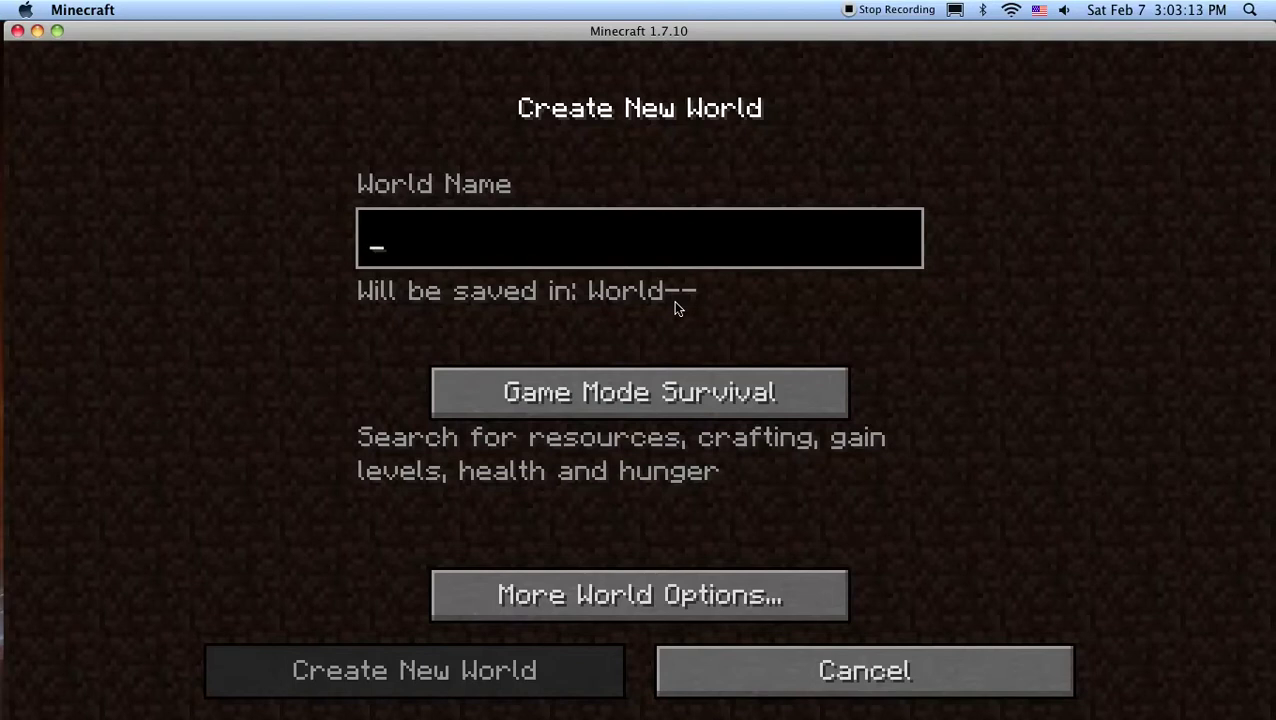
type("youtube mod test")
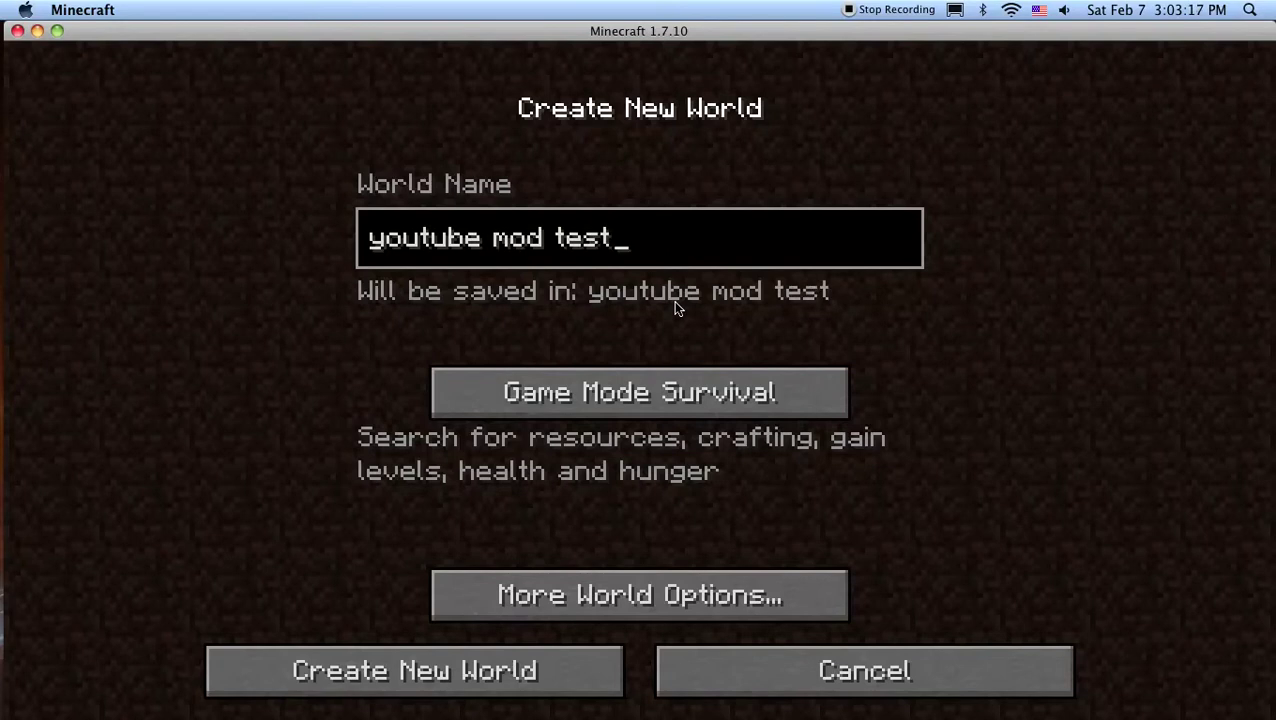
Step: Set the world to Creative mode and Superflat type, turn off Generate Structures, and create it
left_click(695, 396)
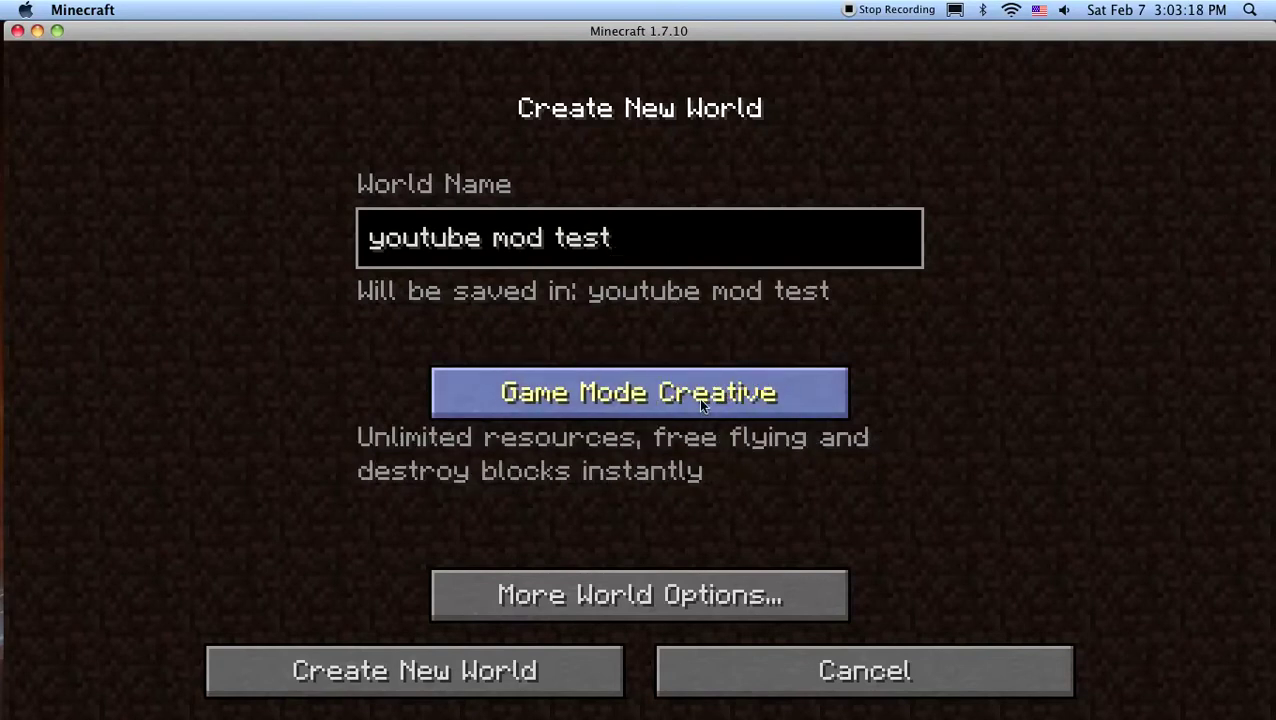
left_click(748, 612)
left_click(820, 360)
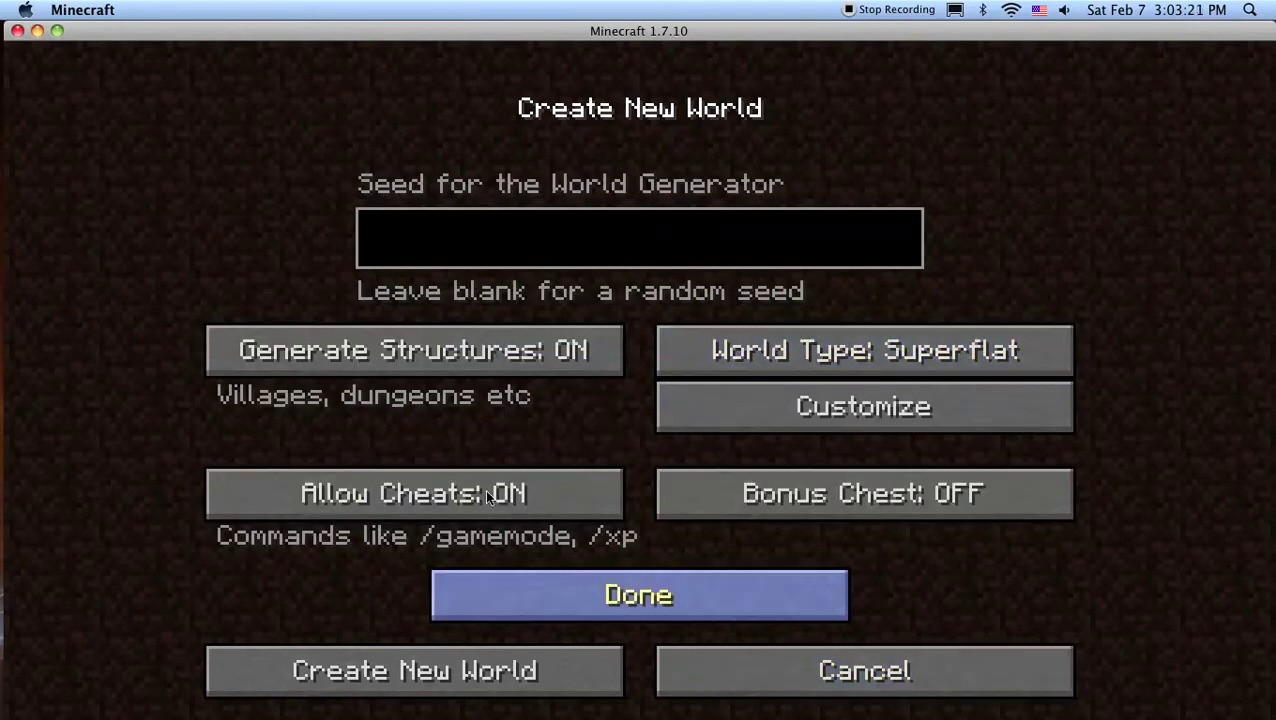
left_click(475, 358)
left_click(494, 688)
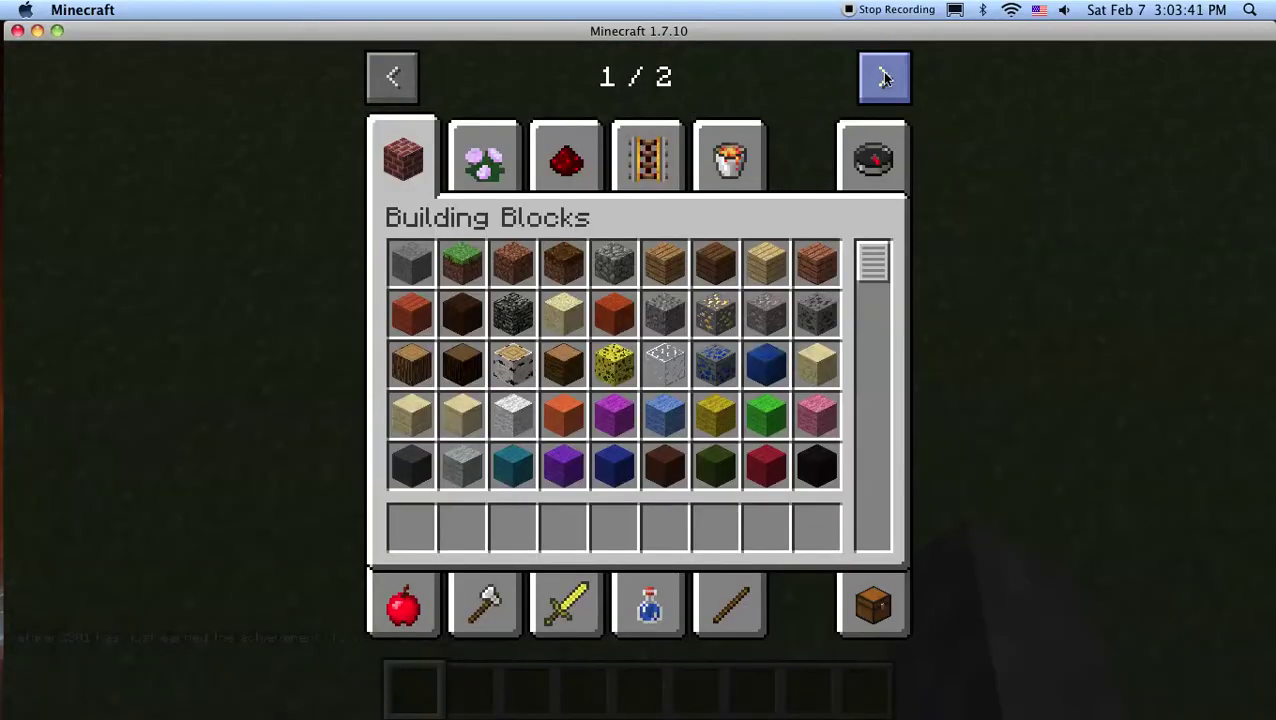
Step: Take Chemical X from the Mutant Creatures page of the creative inventory and use it in the world
left_click(884, 78)
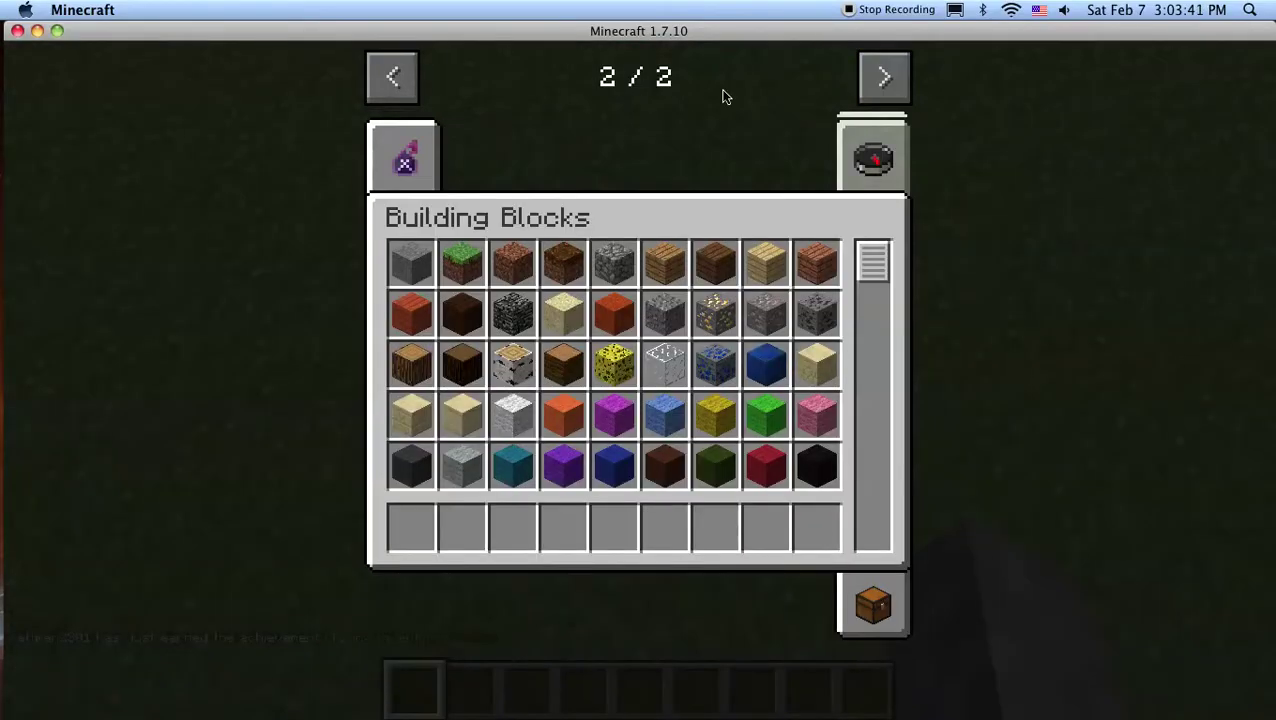
left_click(410, 155)
left_click(470, 325)
left_click(412, 524)
key("e")
right_click(640, 382)
Step: Replace Chemical X in the hotbar with stacks of 64 of six mutant spawn eggs, including Mutant Enderman but not Creeper Minion
key("e")
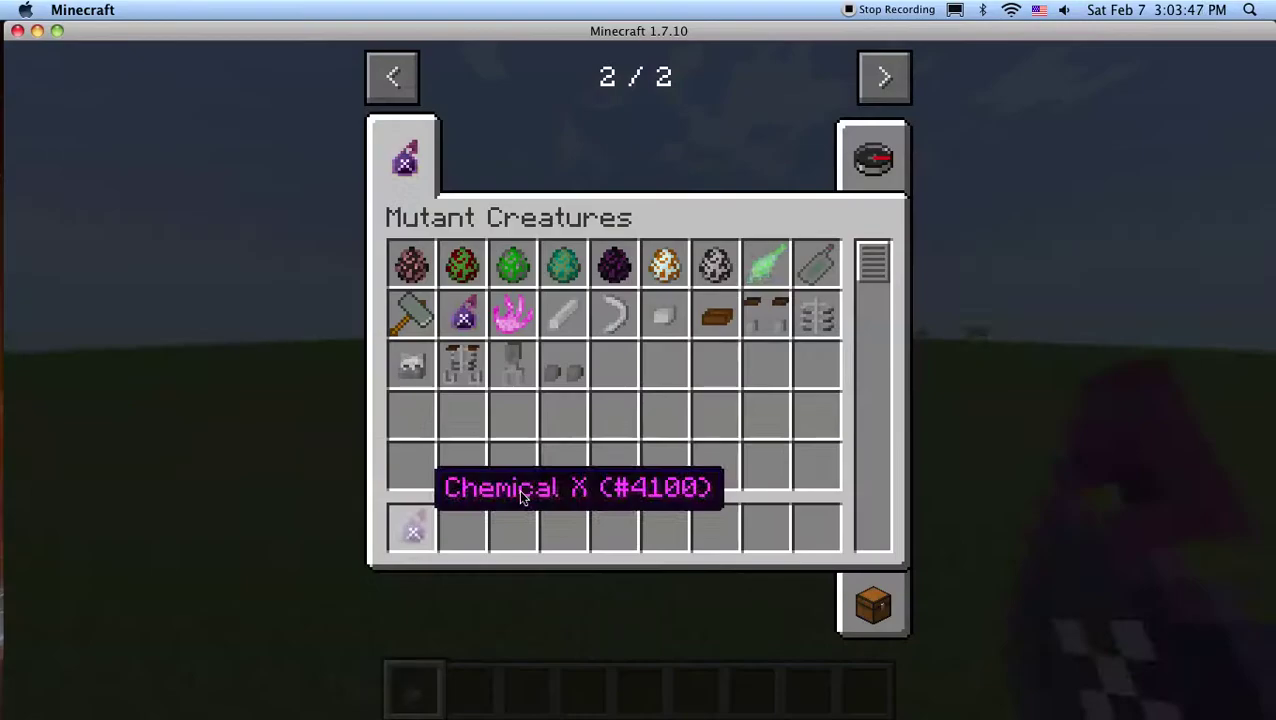
left_click(412, 526)
left_click(412, 258)
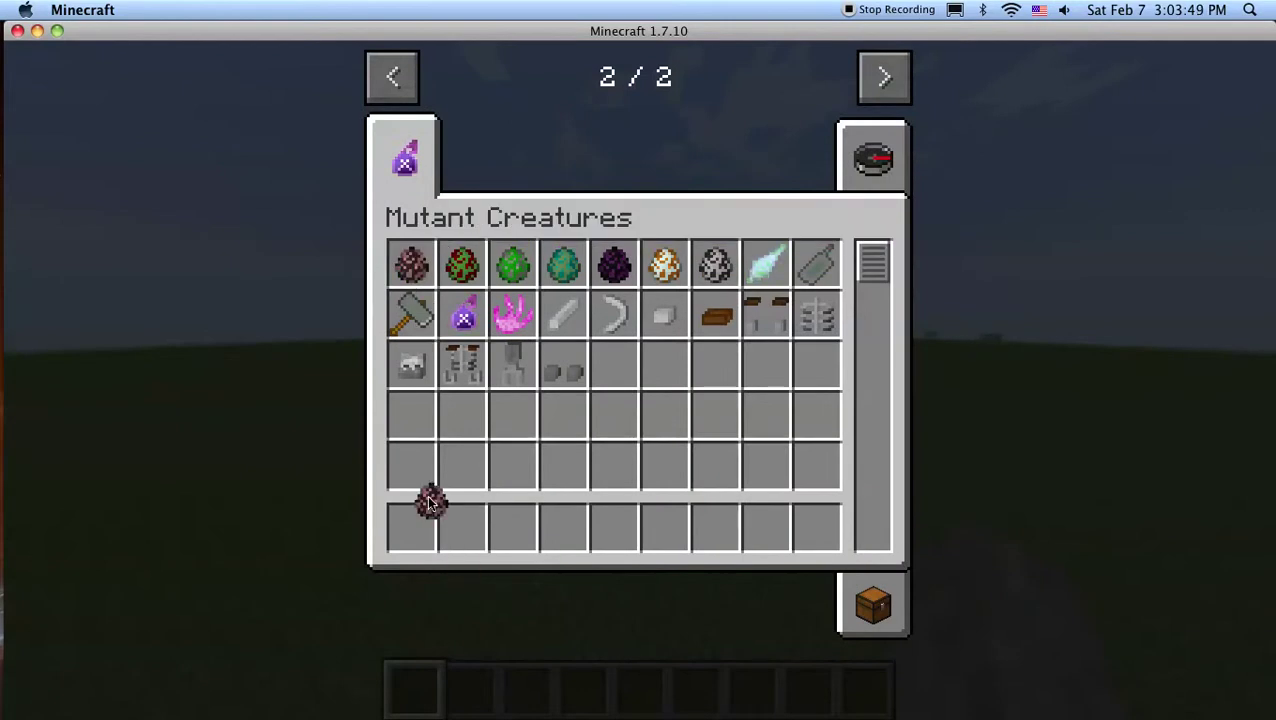
left_click(412, 527)
left_click(418, 272, "shift")
left_click(462, 262, "shift")
left_click(565, 268, "shift")
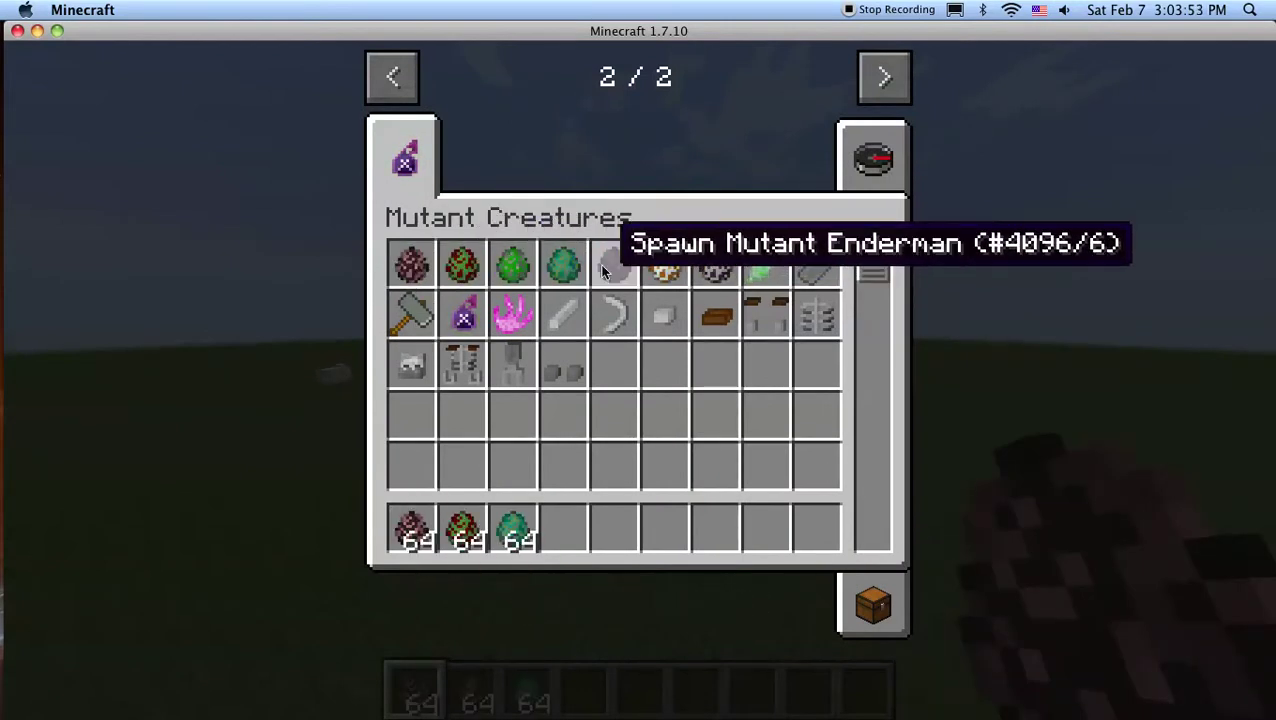
left_click(614, 270, "shift")
left_click(666, 272, "shift")
left_click(699, 276, "shift")
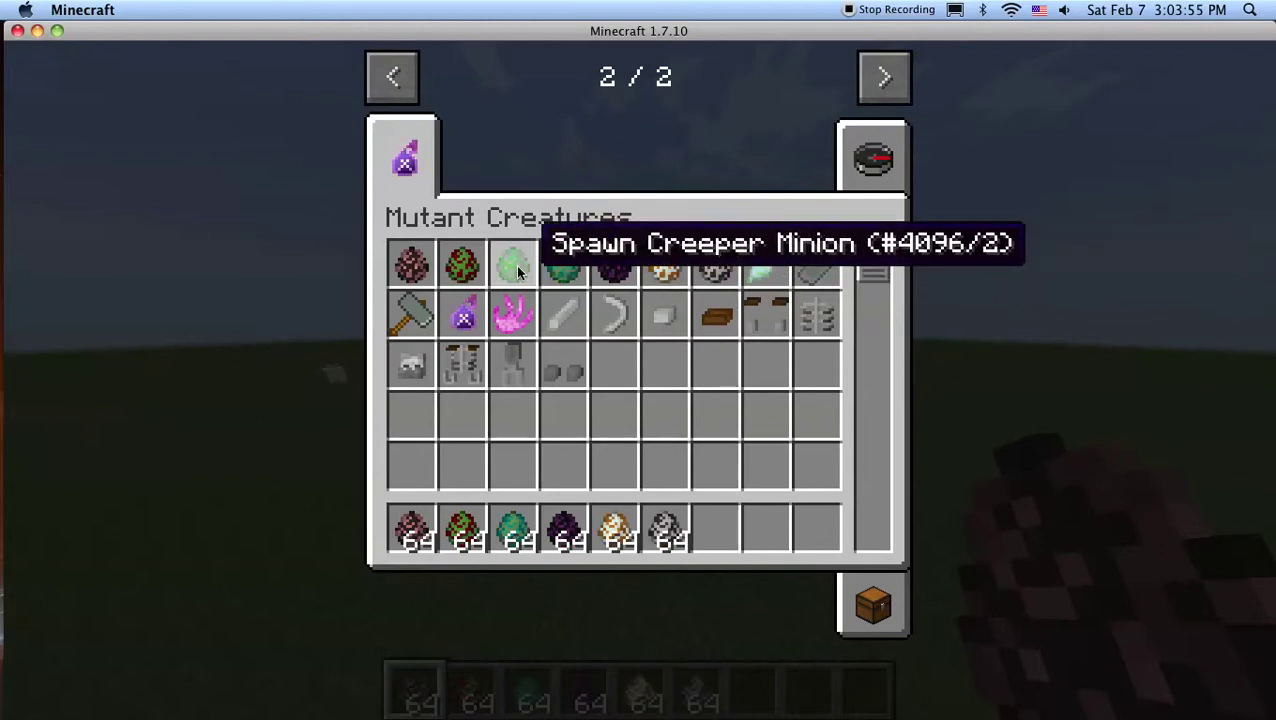
Step: Fill the remaining hotbar slots with 64 Creeper Minion spawn eggs, the Hulk Hammer and the Endersoul Hand, and close the inventory
left_click(517, 271, "shift")
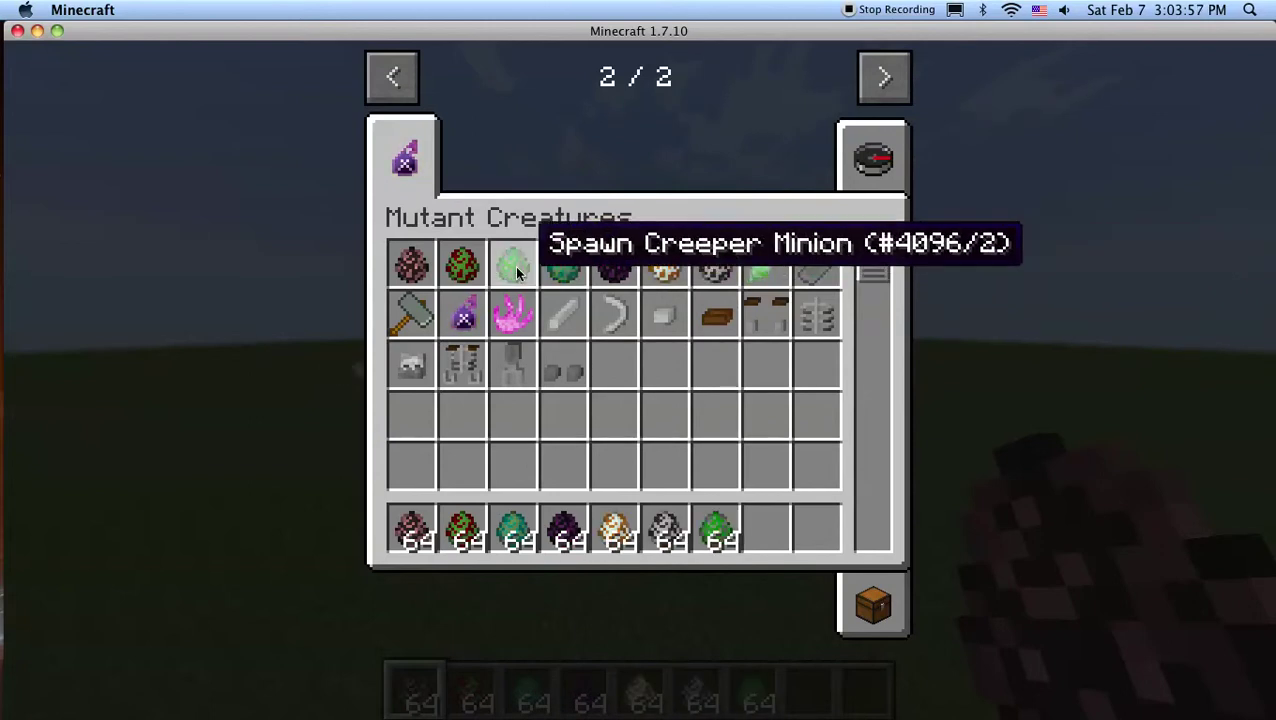
left_click(411, 312)
left_click(770, 522)
left_click(508, 313)
left_click(815, 538)
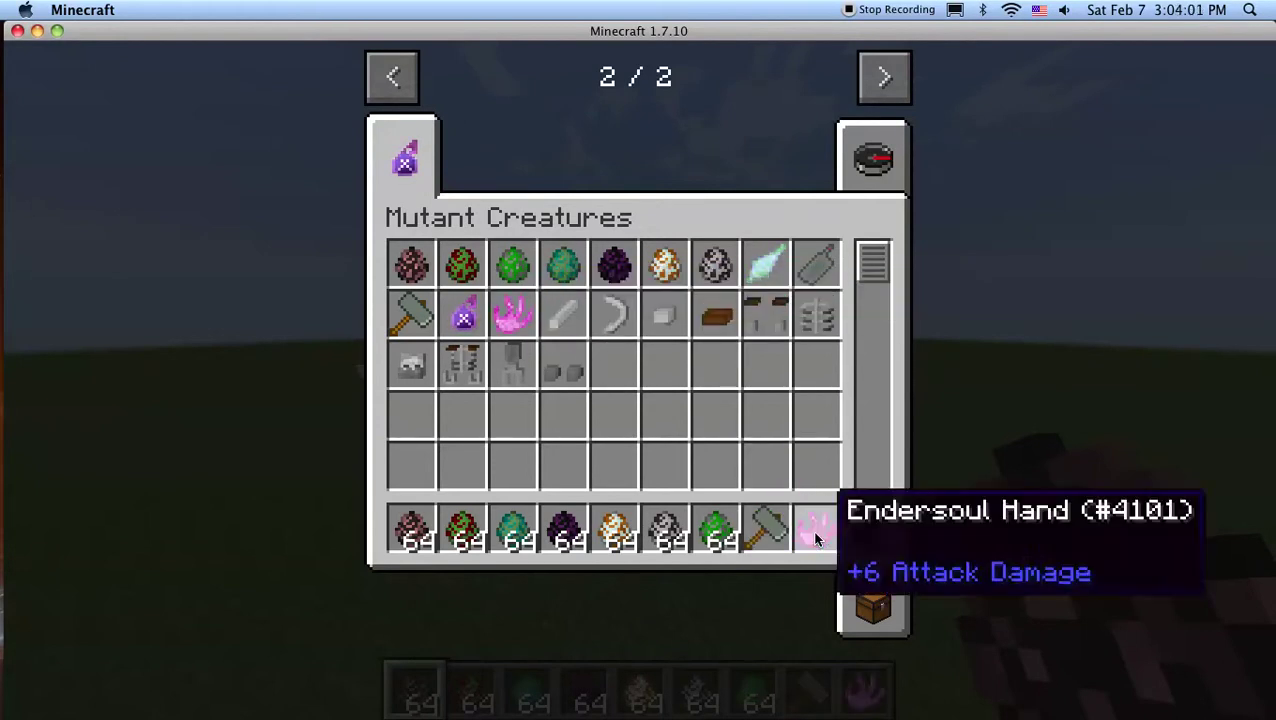
key("e")
Step: Equip the Hulk Hammer, walk towards the group of animals and strike with it
scroll(638, 384, "down", 1)
scroll(638, 384, "up", 1)
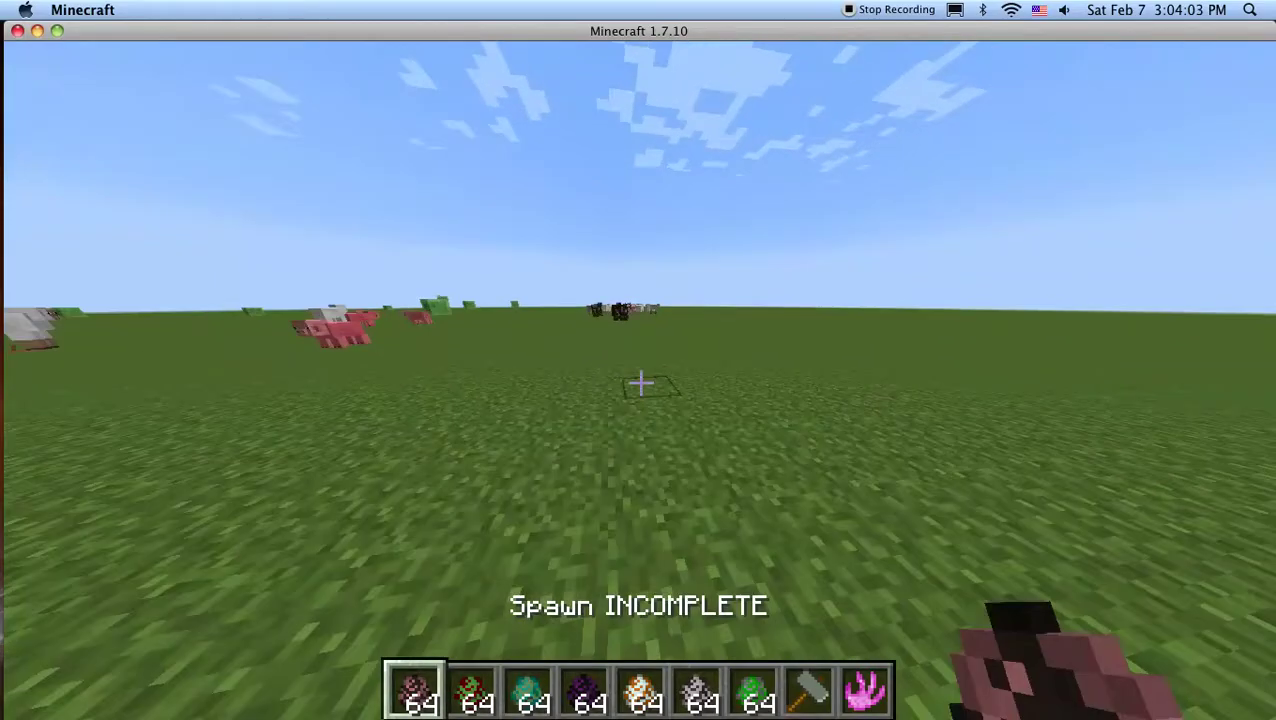
scroll(640, 383, "down", 8)
scroll(640, 383, "up", 1)
key("w")
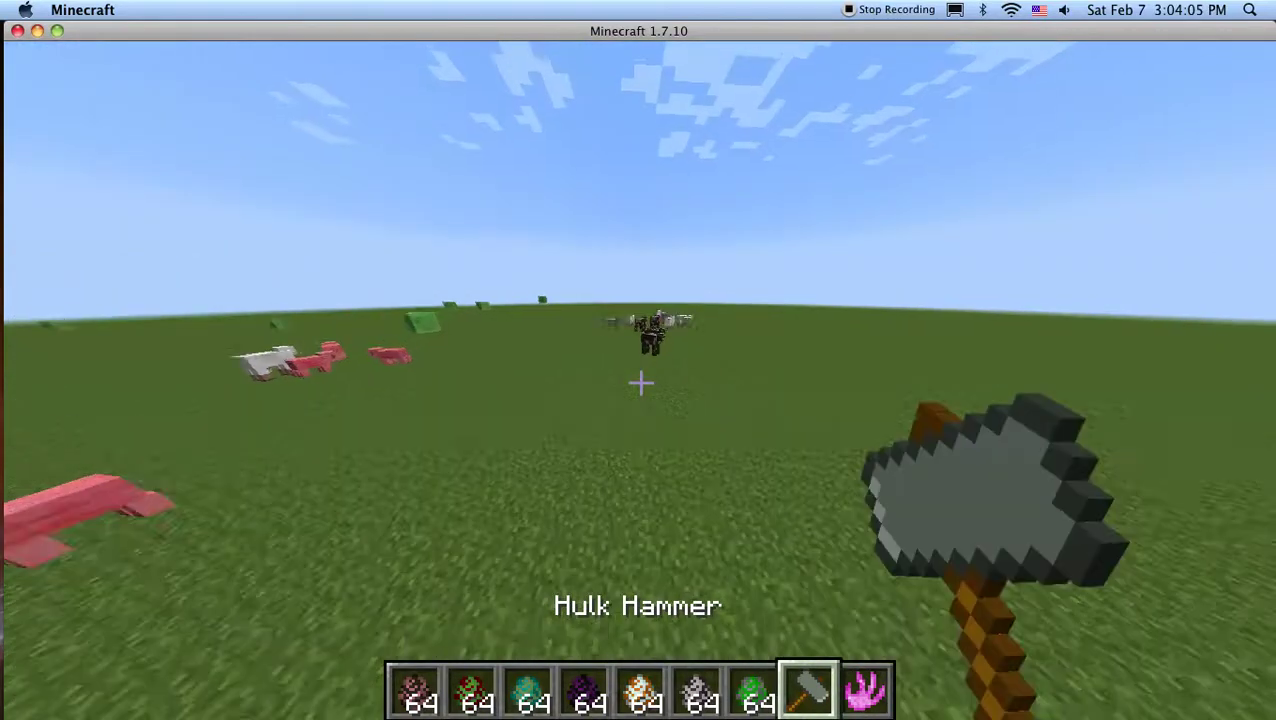
left_click(640, 383)
Step: Select the Spawn INCOMPLETE egg and use it on the grass to spawn its creature
scroll(640, 383, "down", 1)
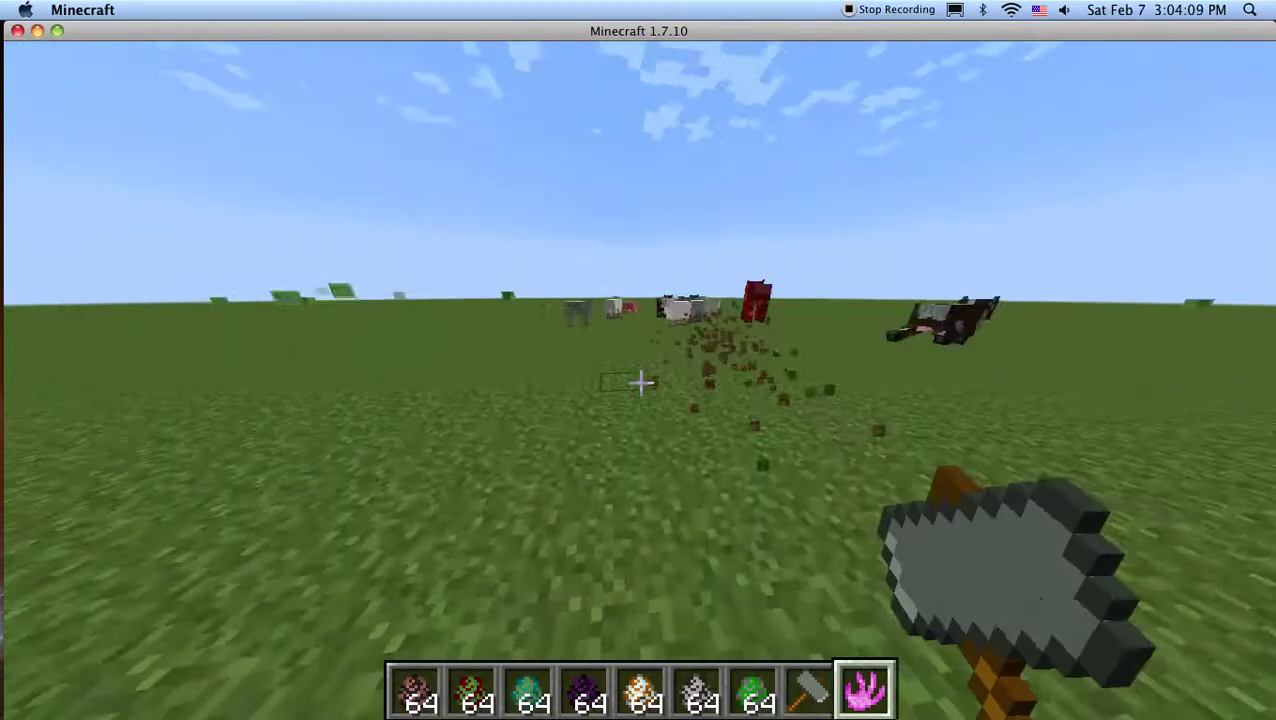
scroll(640, 383, "down", 2)
scroll(640, 383, "up", 1)
right_click(640, 383)
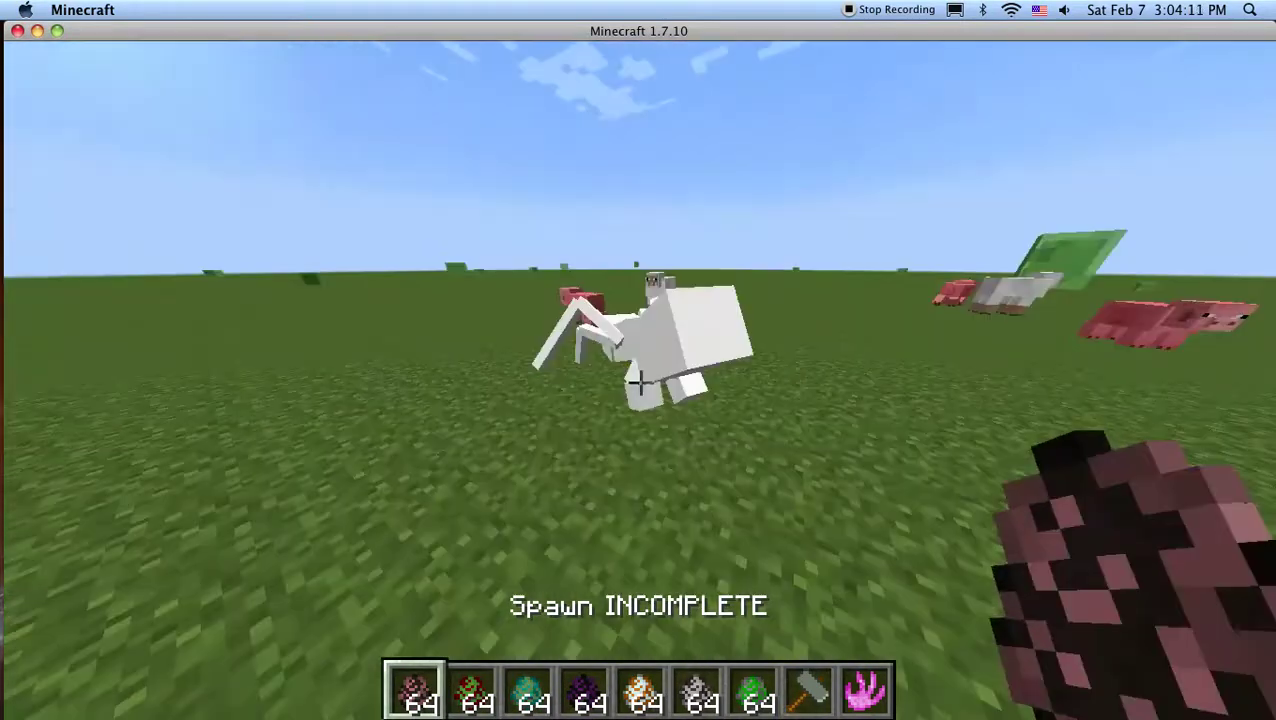